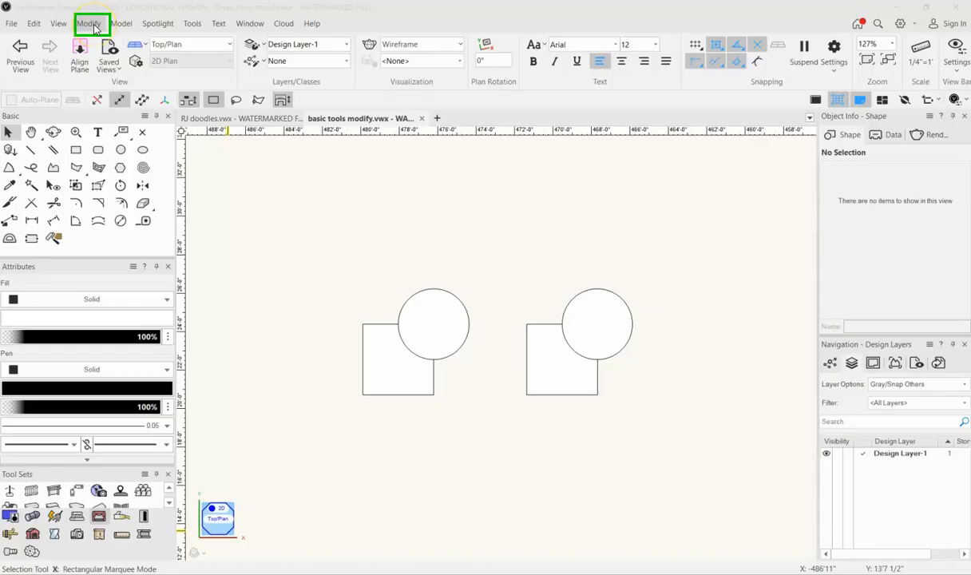
pyautogui.click(94, 28)
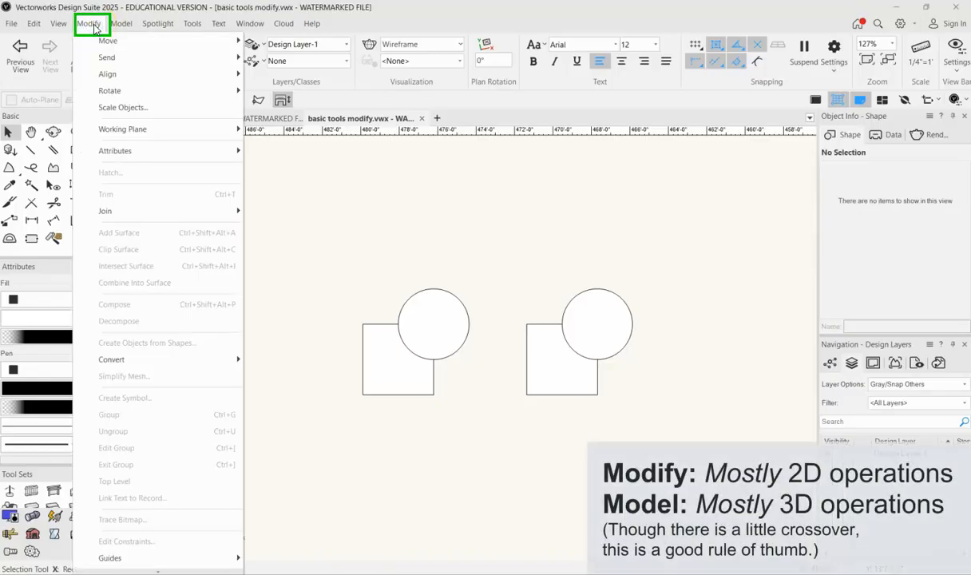
pyautogui.click(118, 24)
pyautogui.click(91, 26)
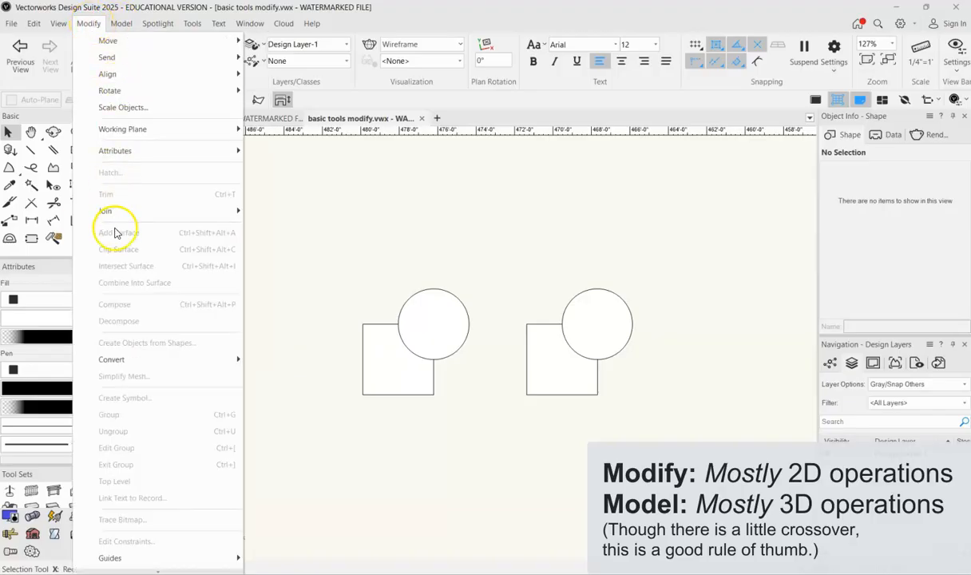
pyautogui.click(88, 25)
pyautogui.click(121, 24)
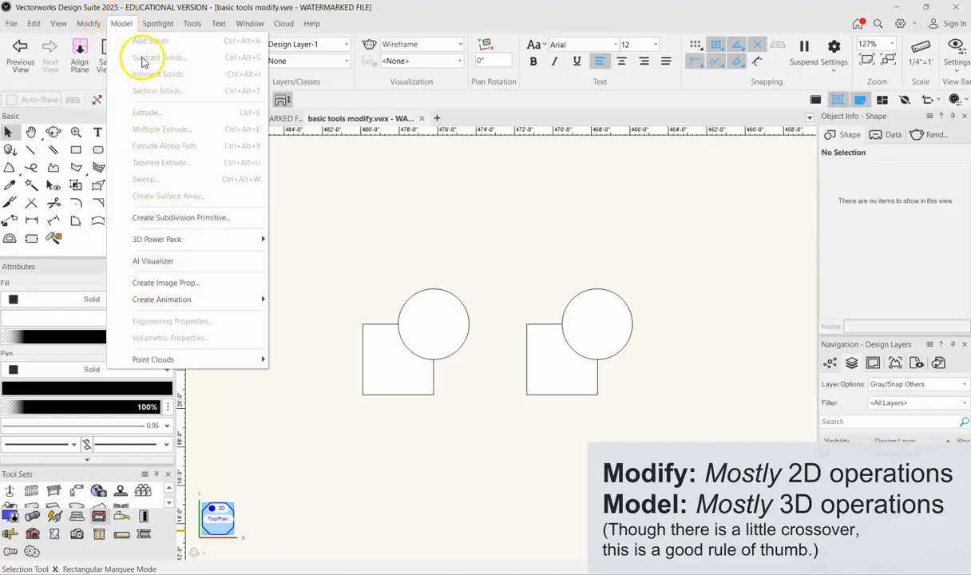
pyautogui.moveTo(88, 22)
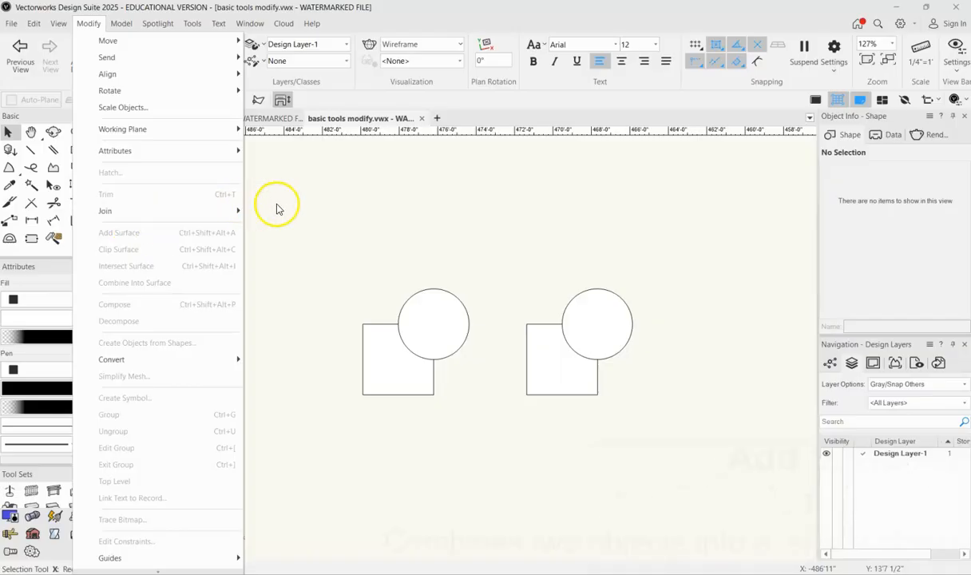
pyautogui.click(304, 204)
pyautogui.click(416, 461)
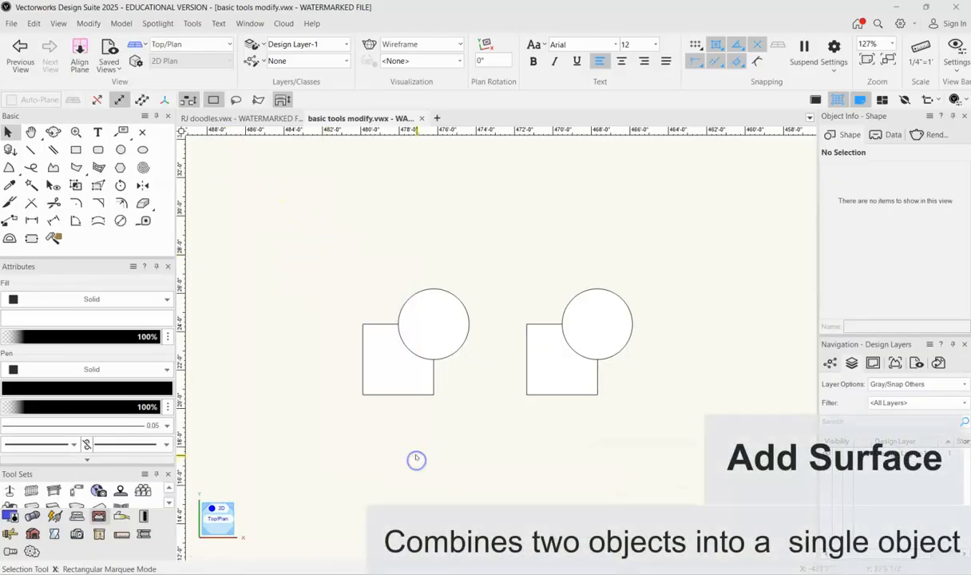
# Combine the left overlapping square and circle into one object with Add Surface, and move the combined shape aside.
pyautogui.moveTo(303, 262); pyautogui.dragTo(484, 440)
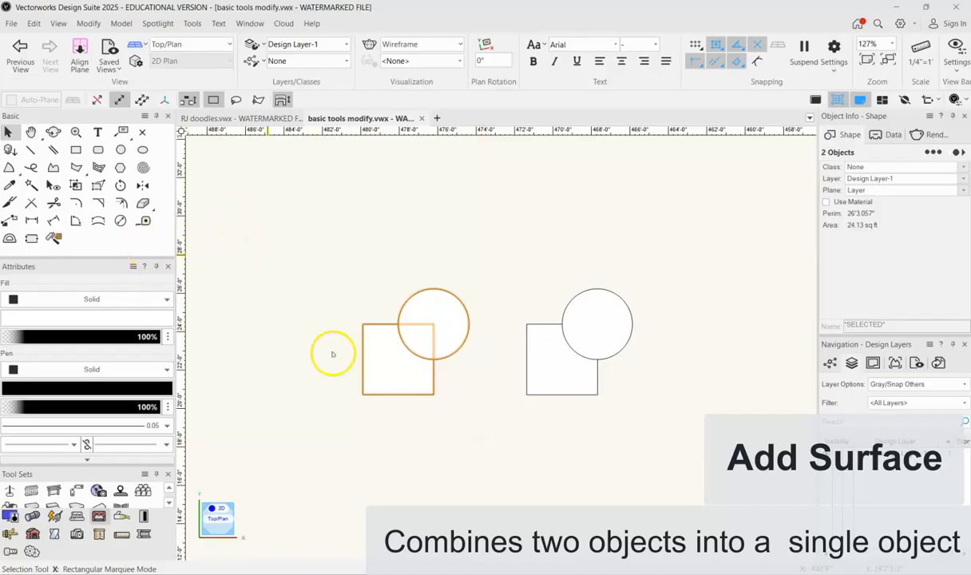
pyautogui.click(87, 23)
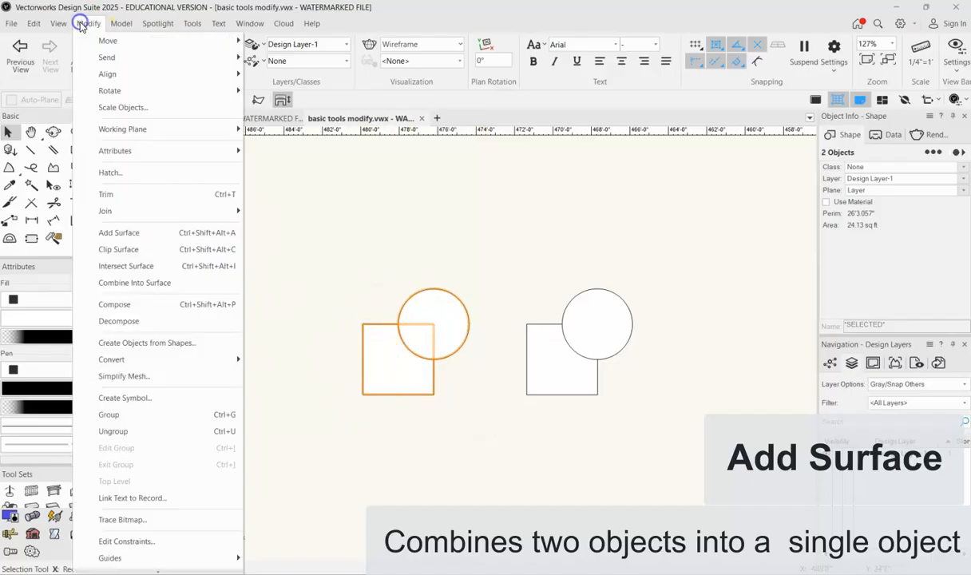
pyautogui.click(136, 238)
pyautogui.click(359, 251)
pyautogui.moveTo(397, 323); pyautogui.dragTo(341, 248)
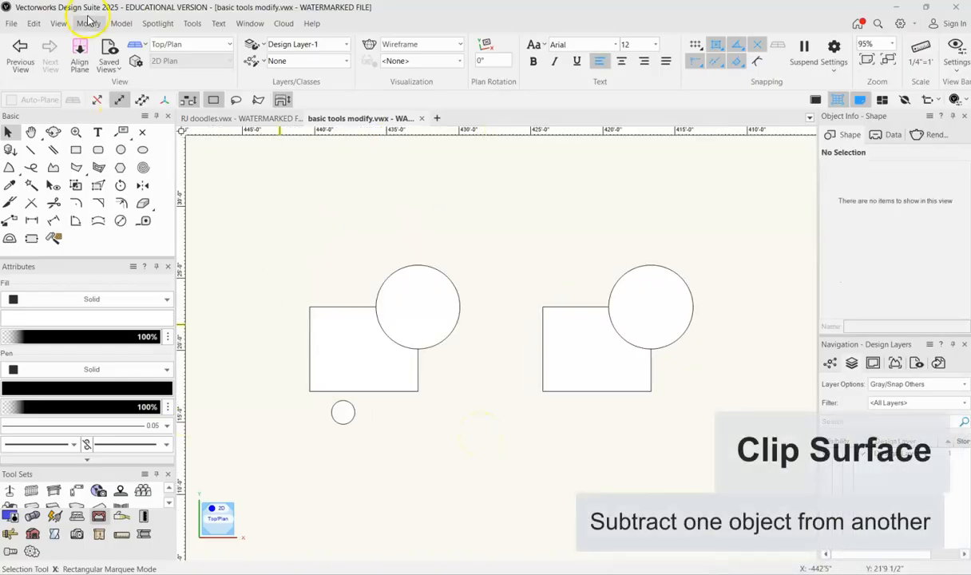
# Use Clip Surface to cut the left circle out of the rectangle behind it, and move the circle up off the cutout.
pyautogui.moveTo(262, 203); pyautogui.dragTo(492, 404)
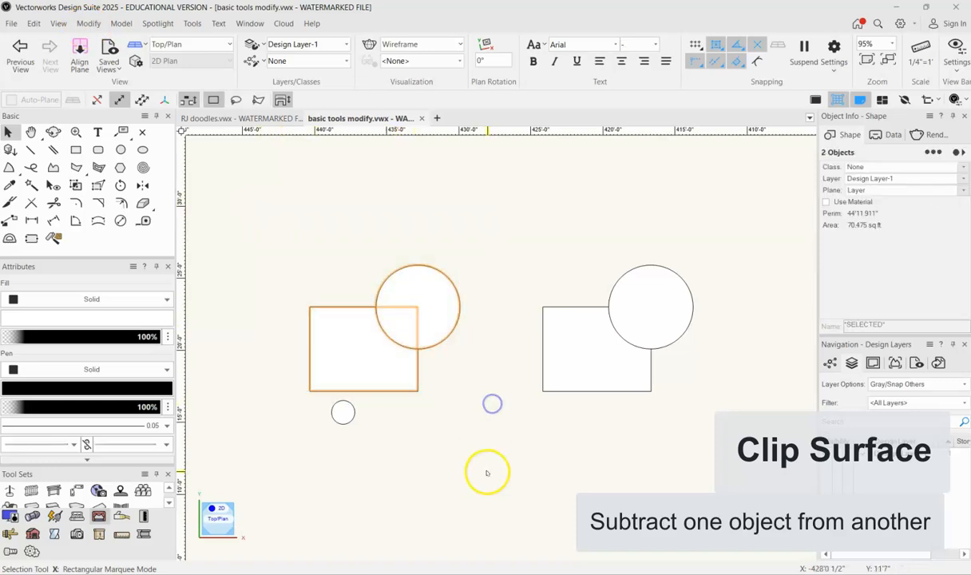
pyautogui.click(94, 25)
pyautogui.click(118, 249)
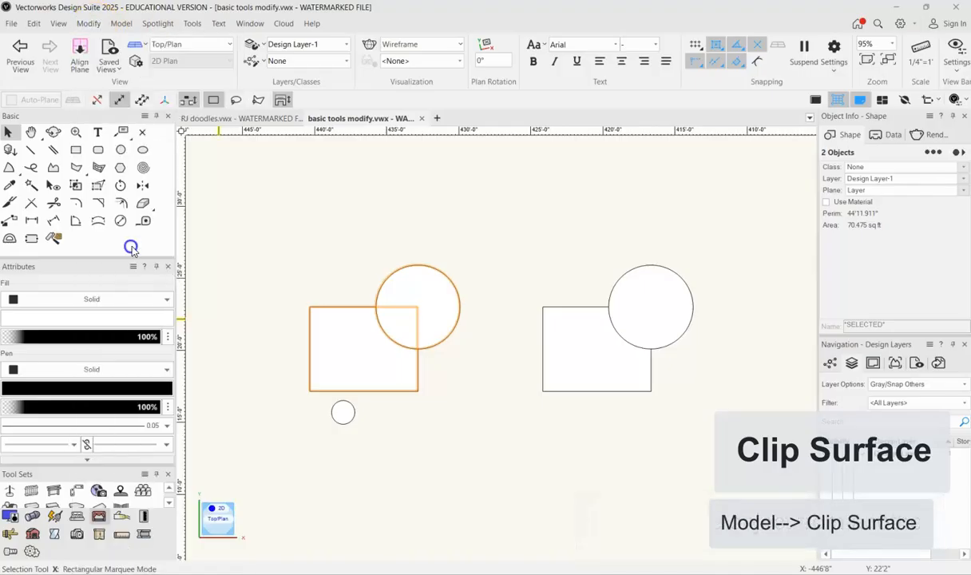
pyautogui.click(285, 260)
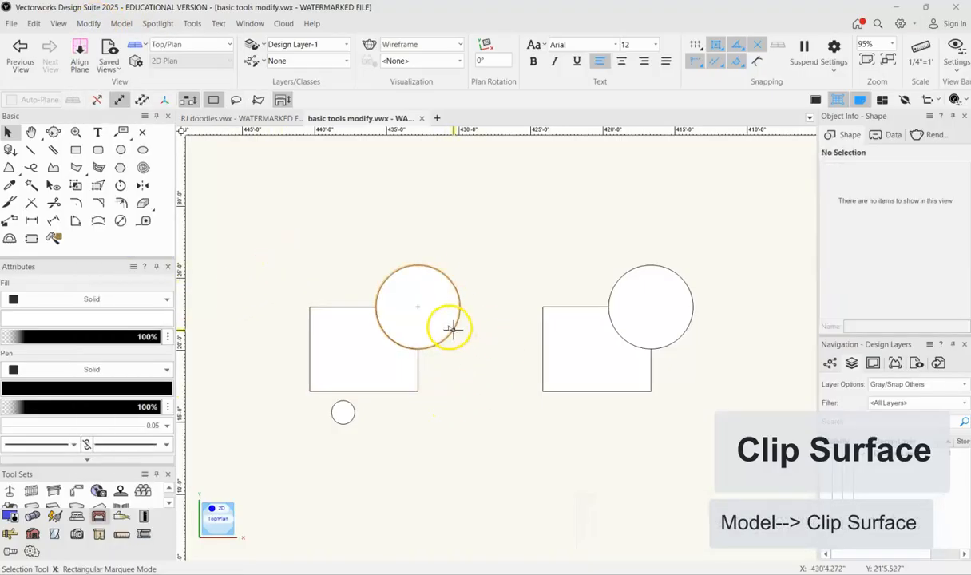
pyautogui.moveTo(452, 327); pyautogui.dragTo(469, 299)
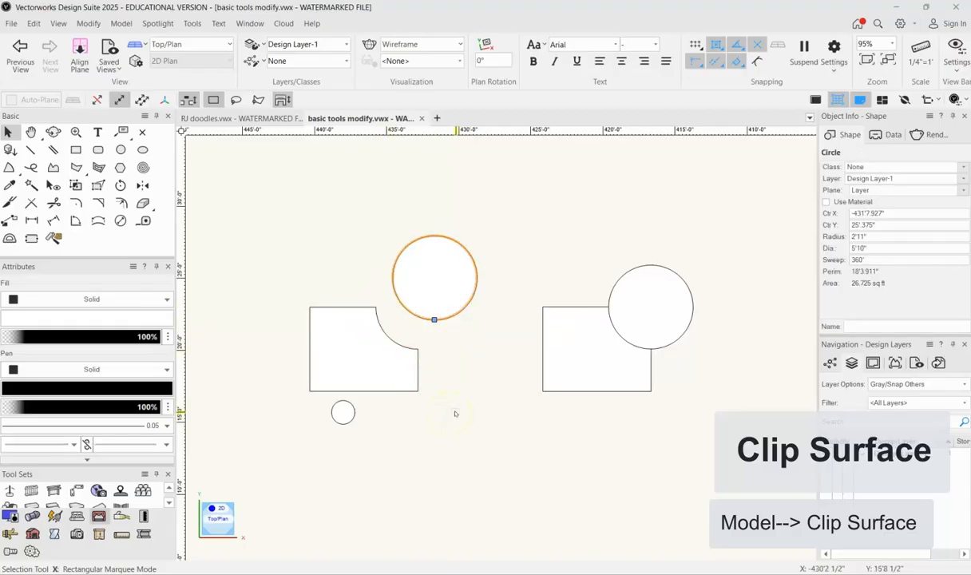
# Undo the circle's move and the surface clip, and clear the selection.
pyautogui.hotkey('ctrl', 'z')
pyautogui.hotkey('ctrl', 'z')
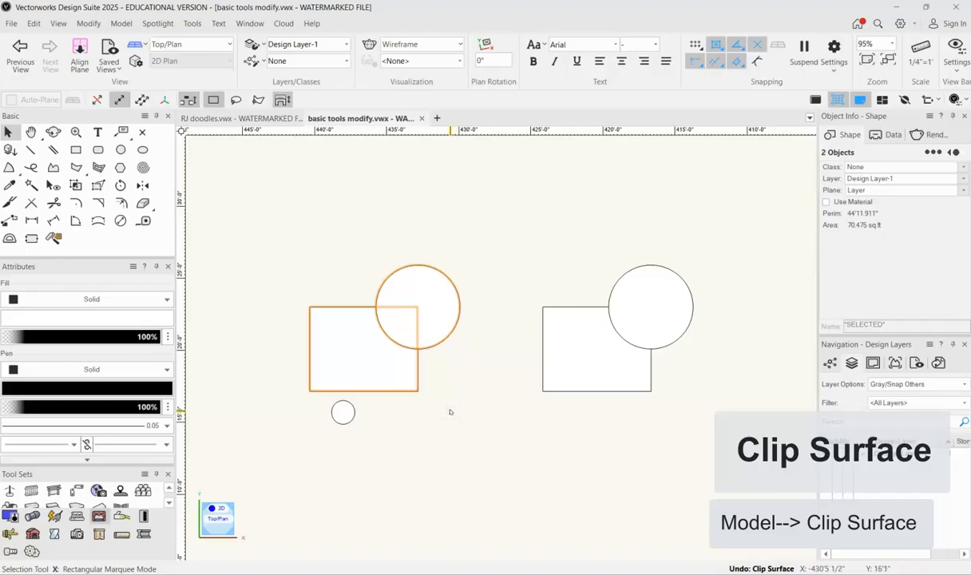
pyautogui.click(449, 412)
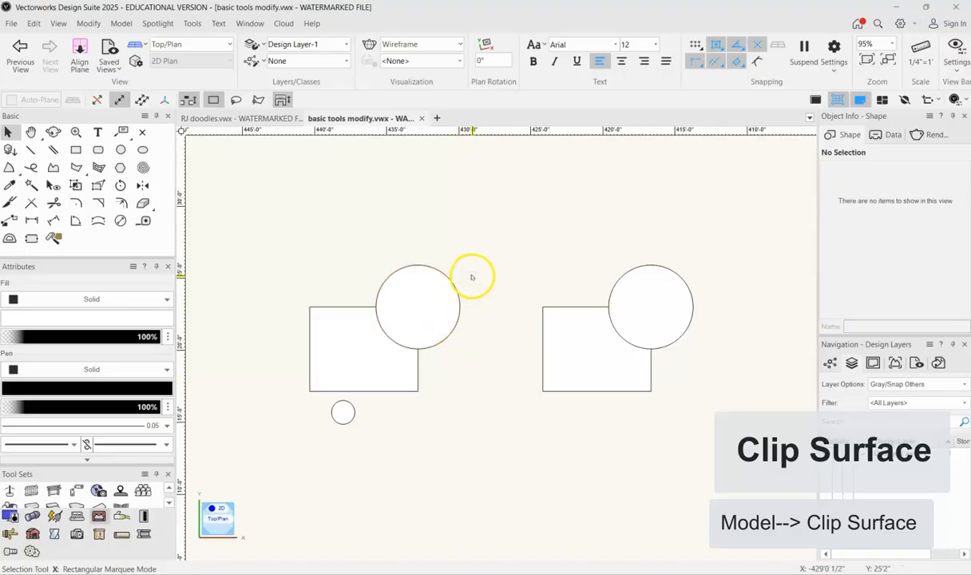
# Draw two rectangles overlapping in steps at the left rectangle's upper-left corner, the outermost about 5'2" by 4'8", and undo both.
pyautogui.click(75, 149)
pyautogui.click(259, 277)
pyautogui.click(334, 349)
pyautogui.click(234, 238)
pyautogui.click(309, 306)
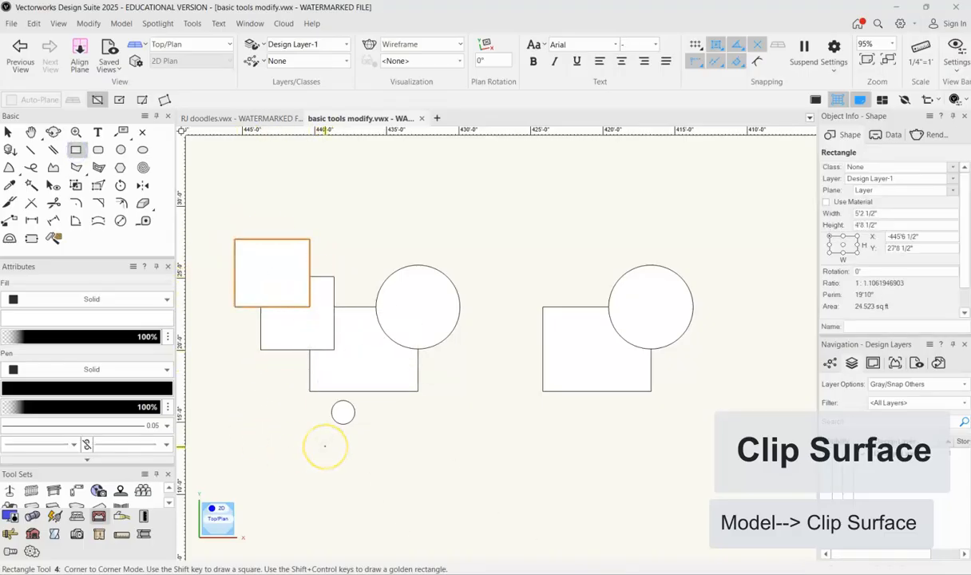
pyautogui.hotkey('ctrl', 'z')
pyautogui.hotkey('ctrl', 'z')
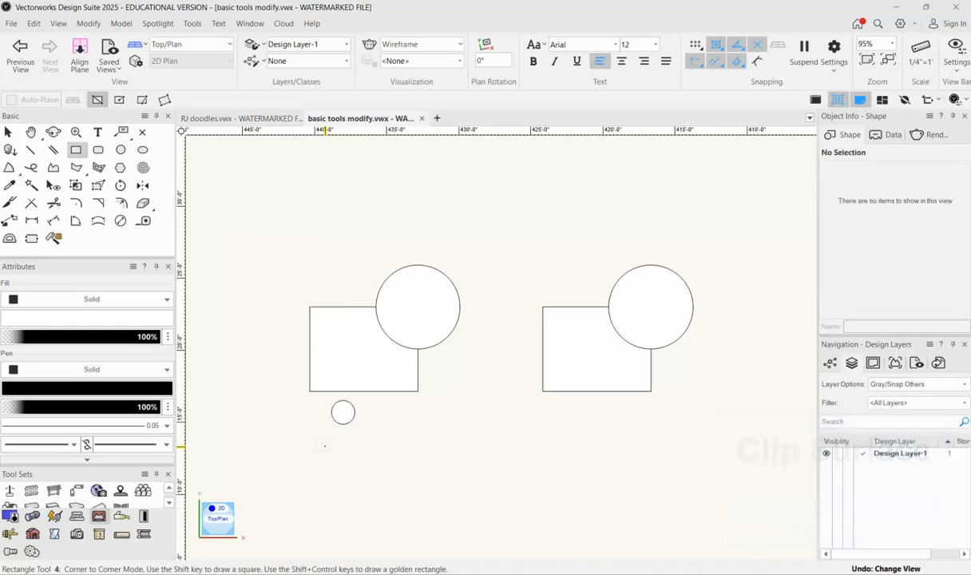
# Select the left rectangle and its overlapping circle, clip the surface, and move the circle straight up clear of the cutout.
pyautogui.click(8, 131)
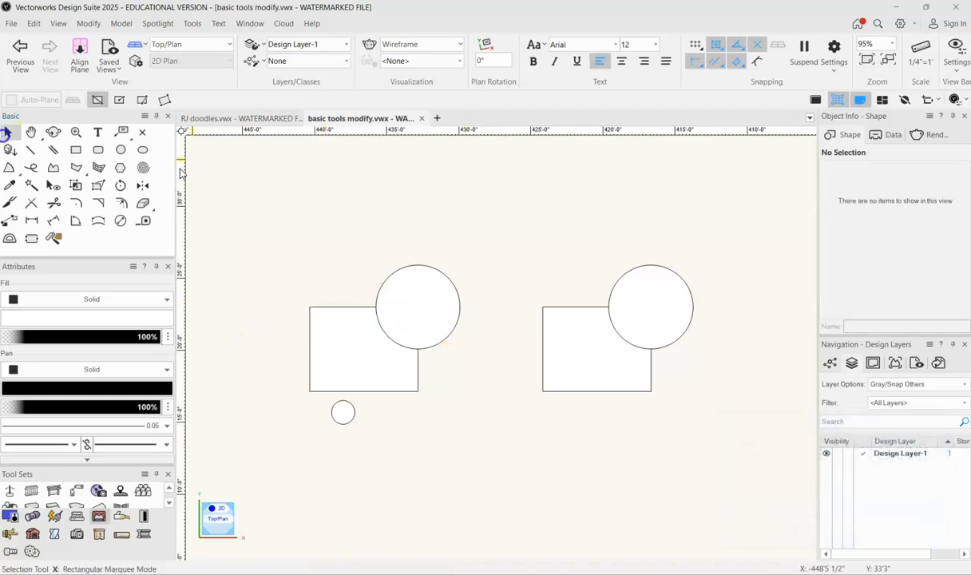
pyautogui.click(408, 342)
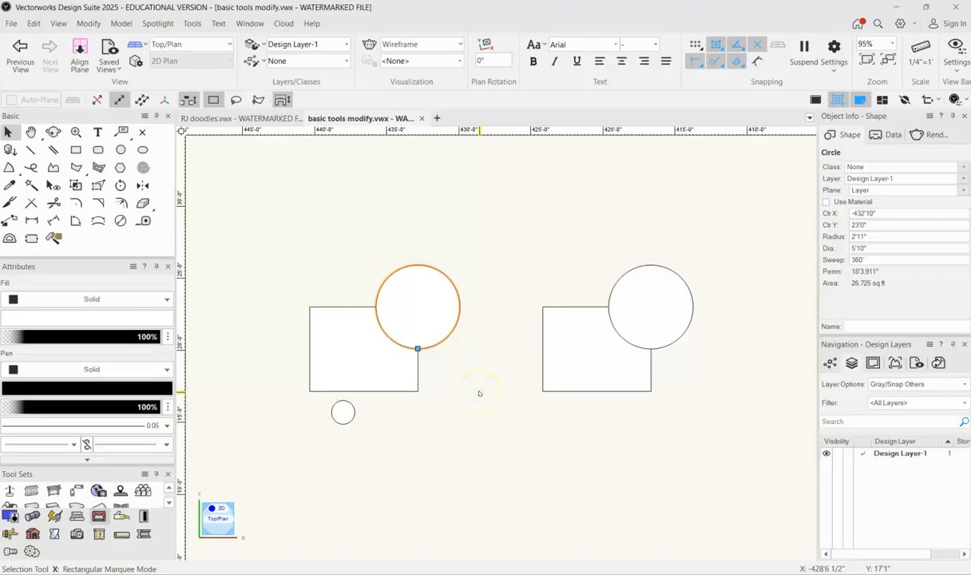
pyautogui.moveTo(262, 224); pyautogui.dragTo(485, 403)
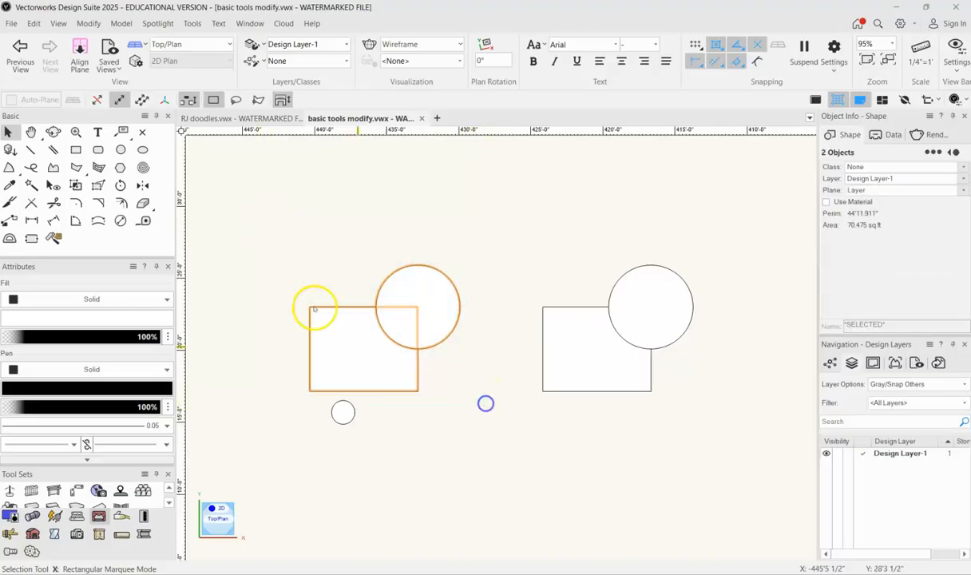
pyautogui.click(92, 23)
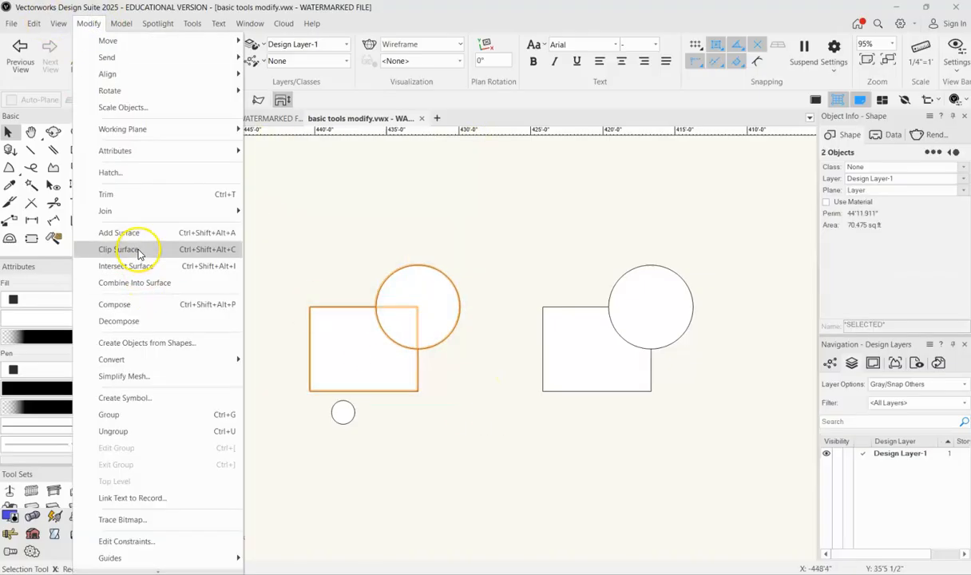
pyautogui.click(134, 249)
pyautogui.moveTo(459, 306); pyautogui.dragTo(459, 254)
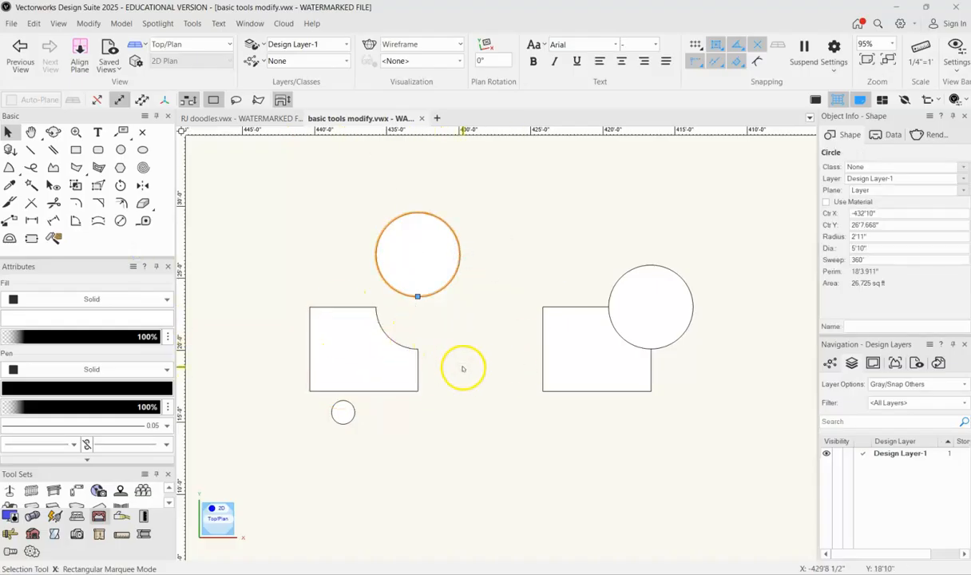
# Send the right-hand circle to the back, behind its overlapping rectangle.
pyautogui.click(626, 387)
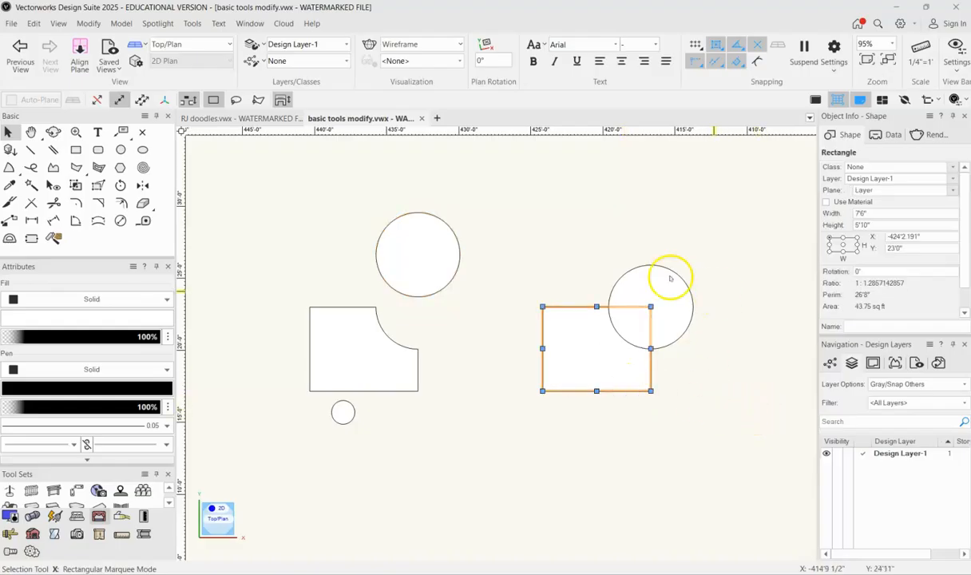
pyautogui.click(686, 324)
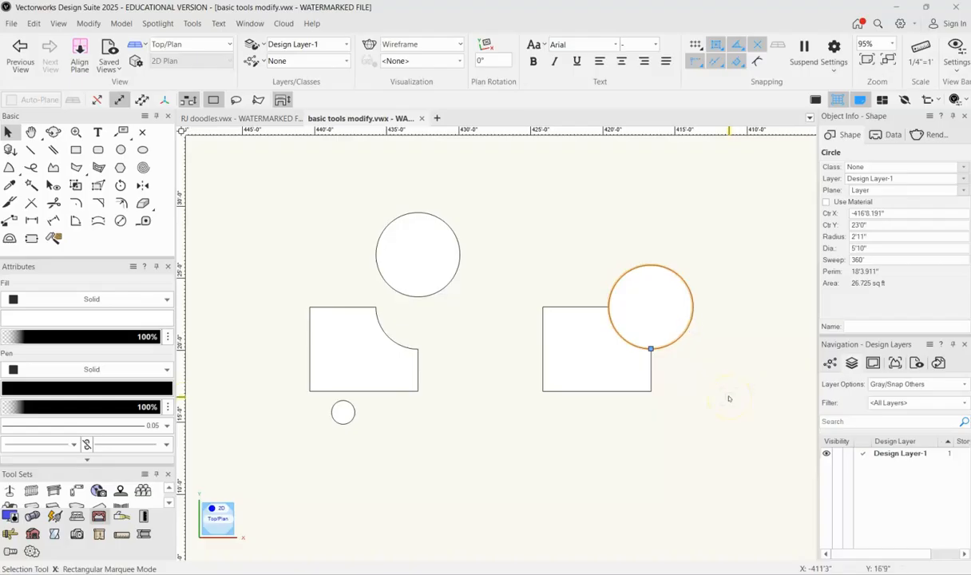
pyautogui.rightClick(683, 334)
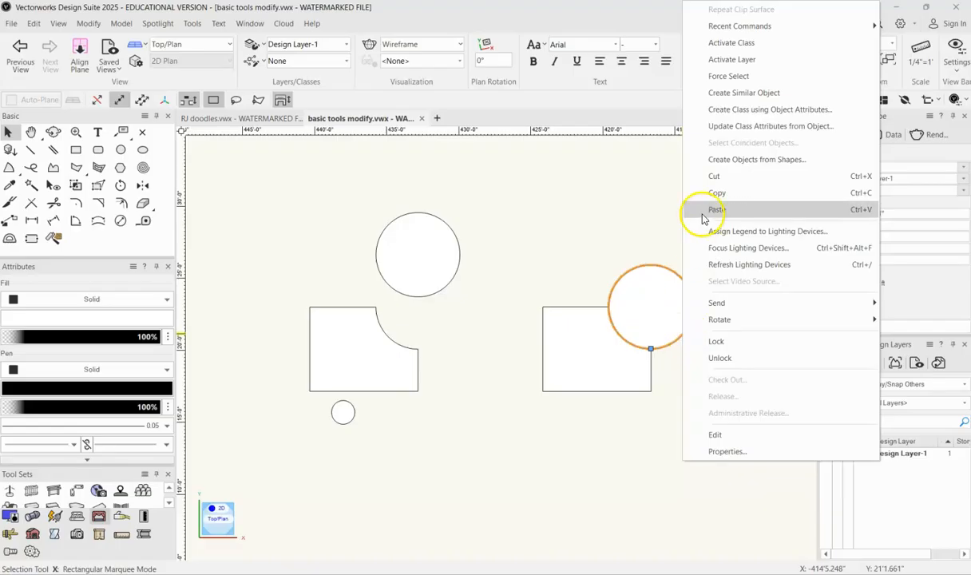
pyautogui.moveTo(765, 303)
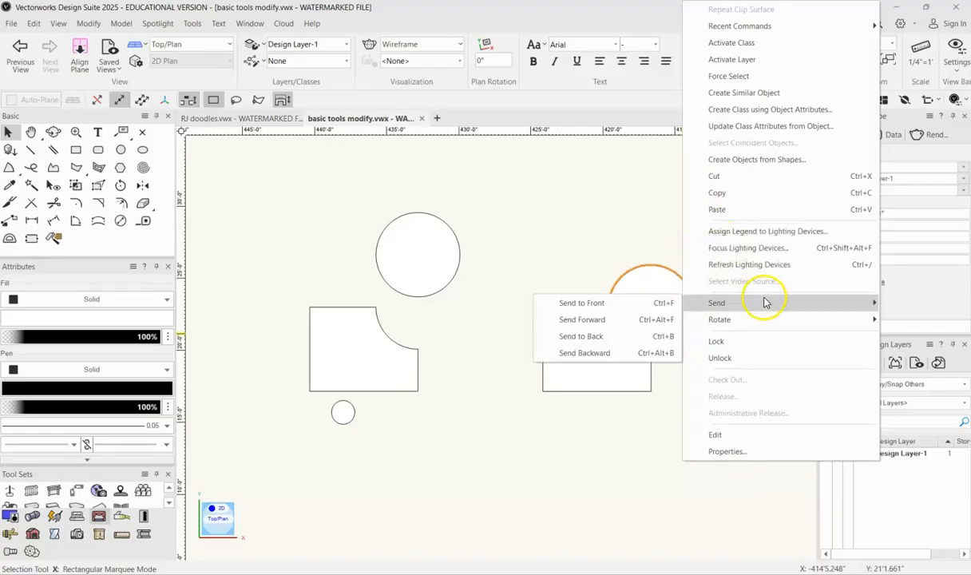
pyautogui.click(601, 339)
pyautogui.click(655, 468)
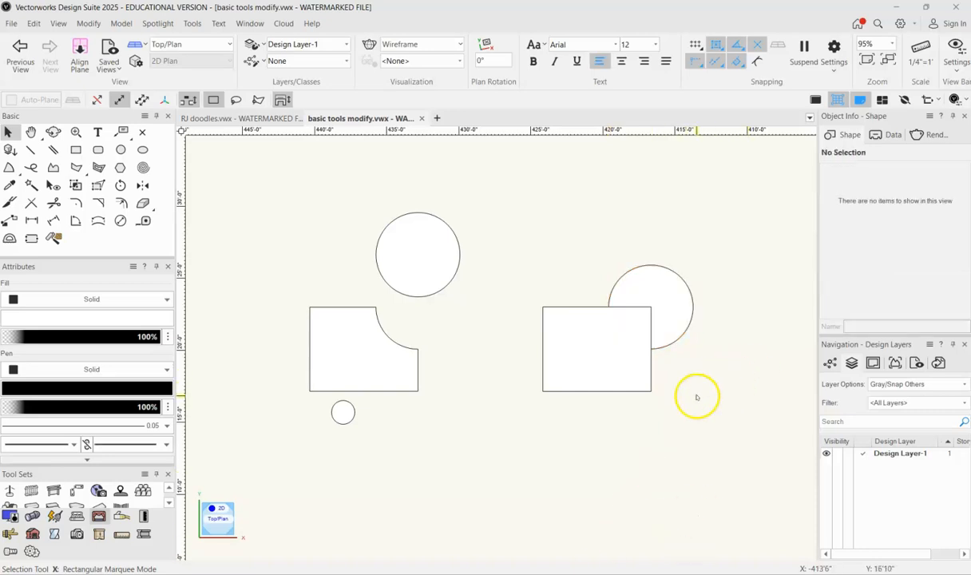
# Use Clip Surface to cut the right-hand rectangle out of the circle behind it, and move the clipped circle away from the rectangle.
pyautogui.moveTo(499, 192); pyautogui.dragTo(711, 457)
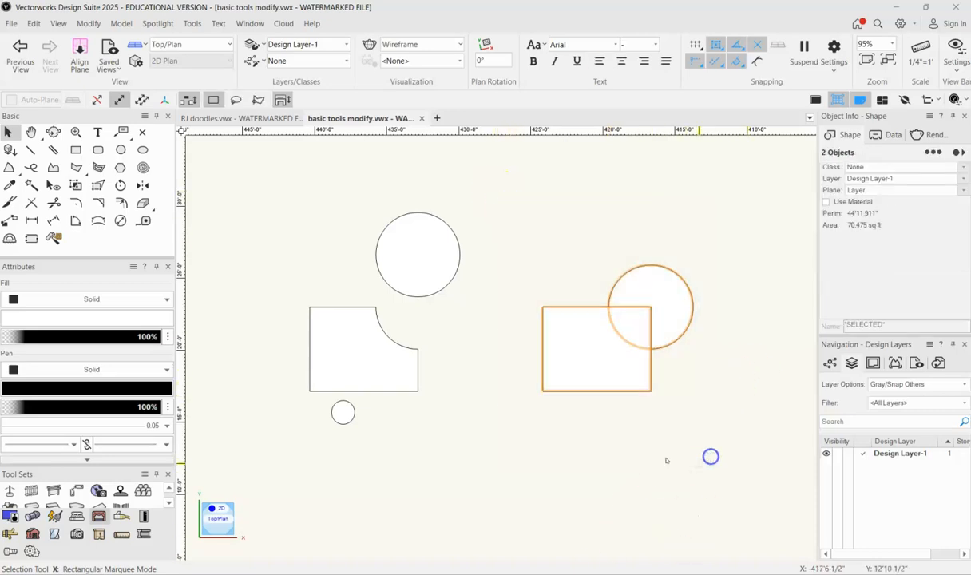
pyautogui.click(89, 23)
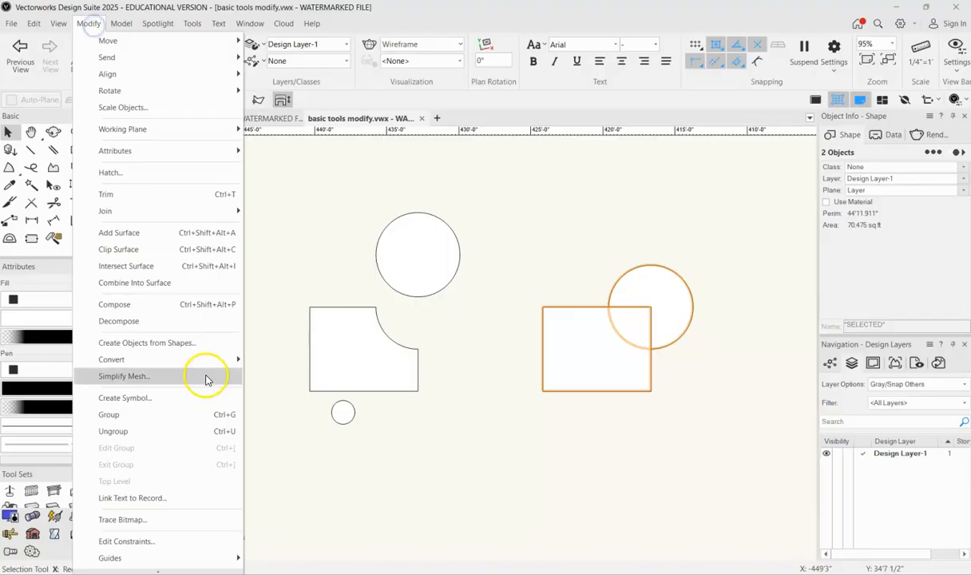
pyautogui.click(191, 250)
pyautogui.click(531, 480)
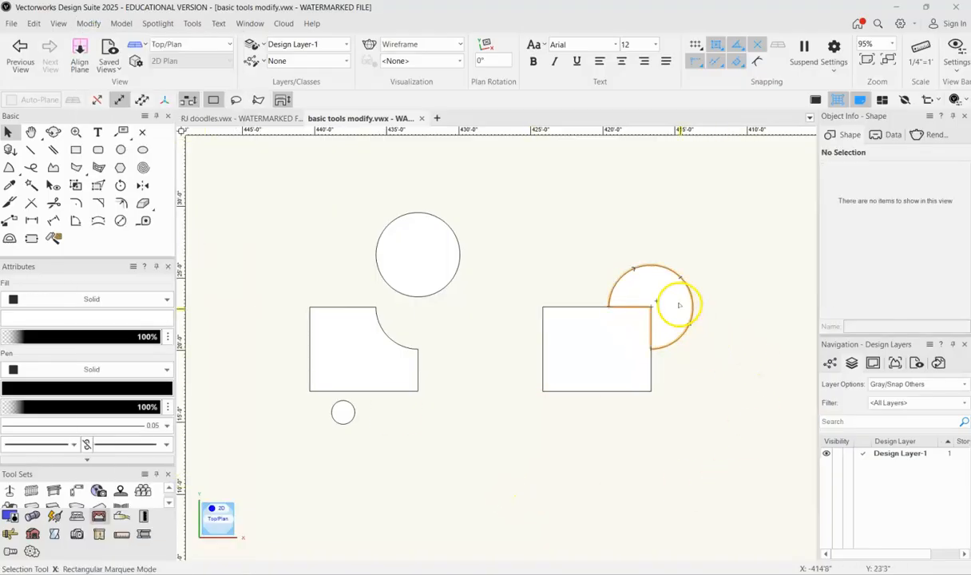
pyautogui.moveTo(683, 292); pyautogui.dragTo(700, 268)
pyautogui.click(730, 354)
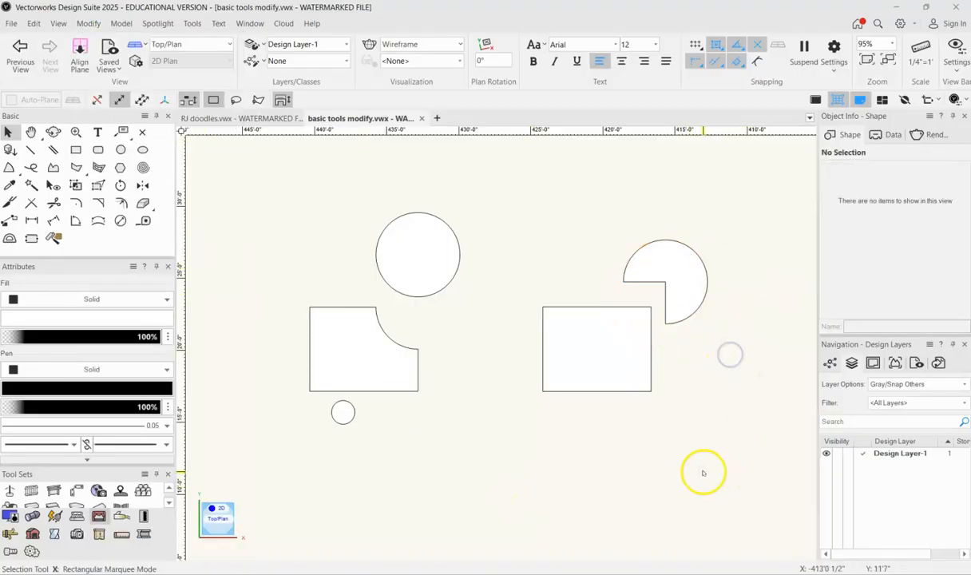
# Undo the move, the surface clip and the send-to-back change on the right-hand circle and rectangle.
pyautogui.hotkey('ctrl', 'z')
pyautogui.hotkey('ctrl', 'z')
pyautogui.hotkey('ctrl', 'z')
pyautogui.hotkey('ctrl', 'z')
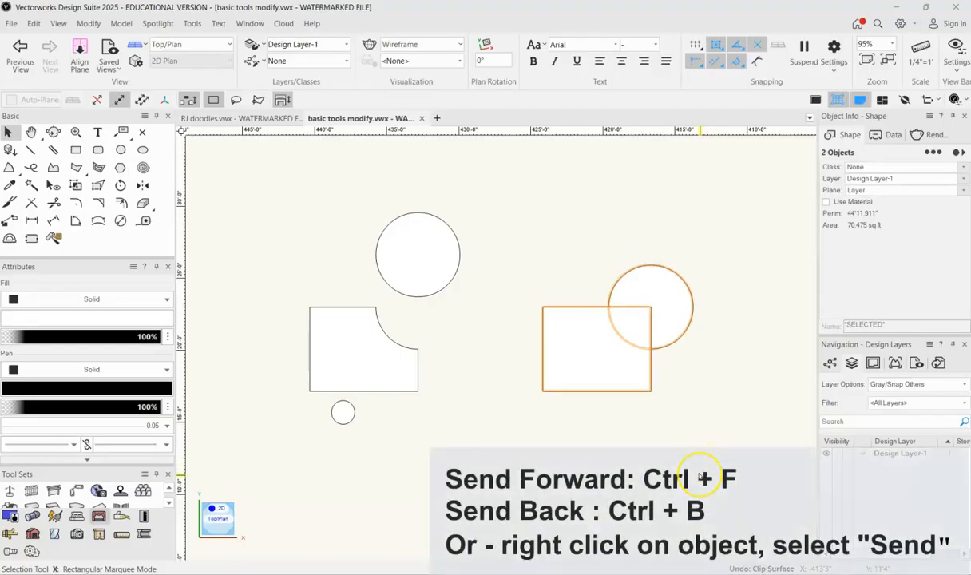
pyautogui.click(689, 420)
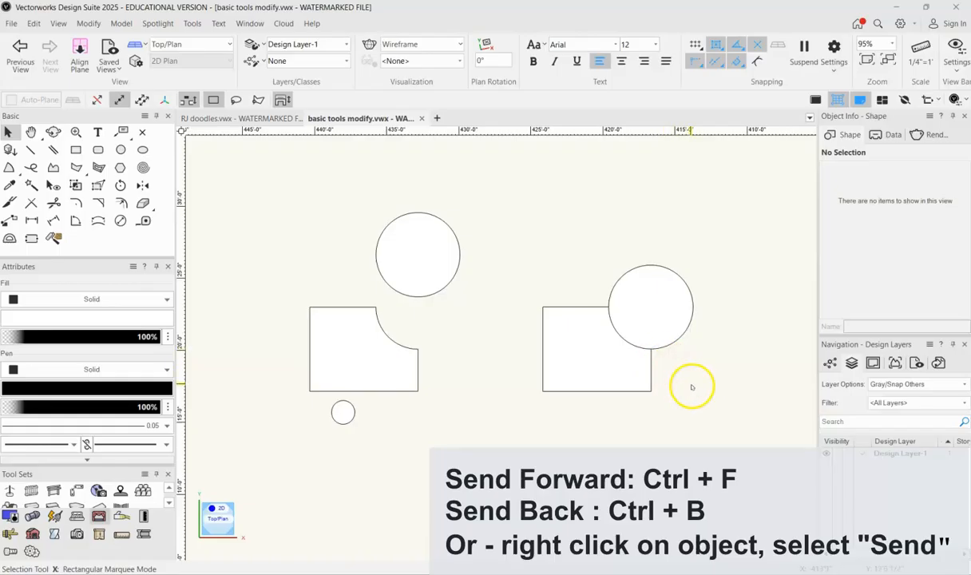
pyautogui.click(649, 388)
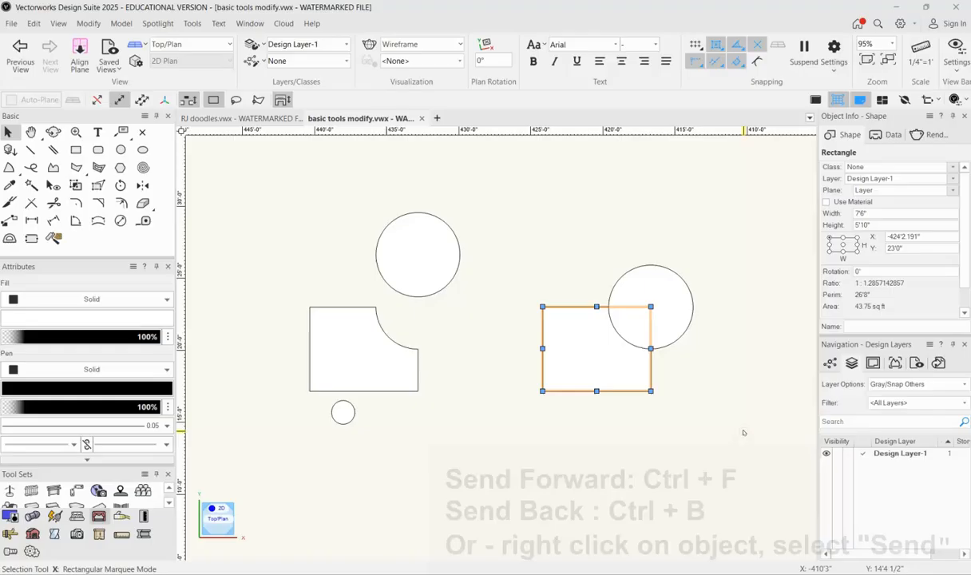
pyautogui.click(751, 440)
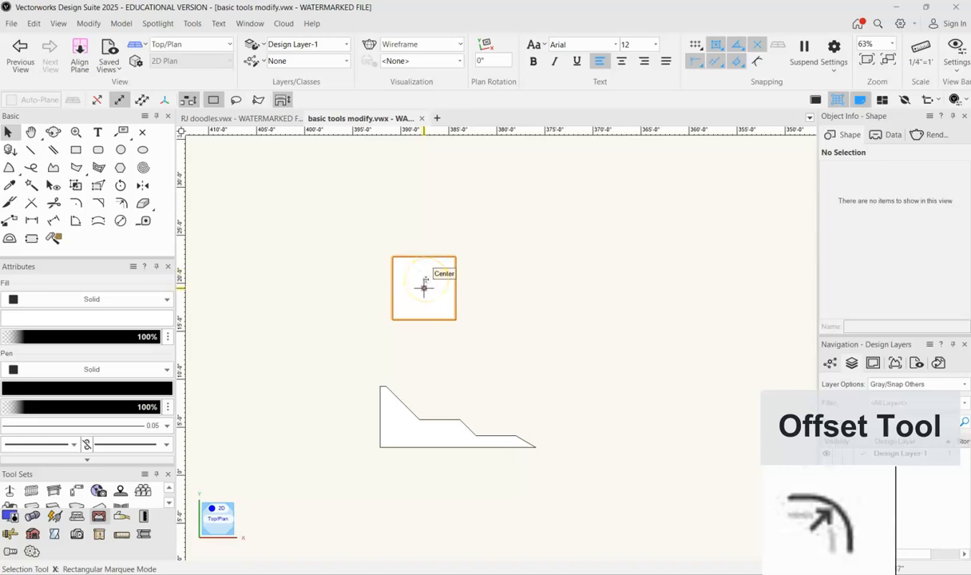
# Use the Offset tool with a 6" distance to create a larger copy outside the square.
pyautogui.click(119, 204)
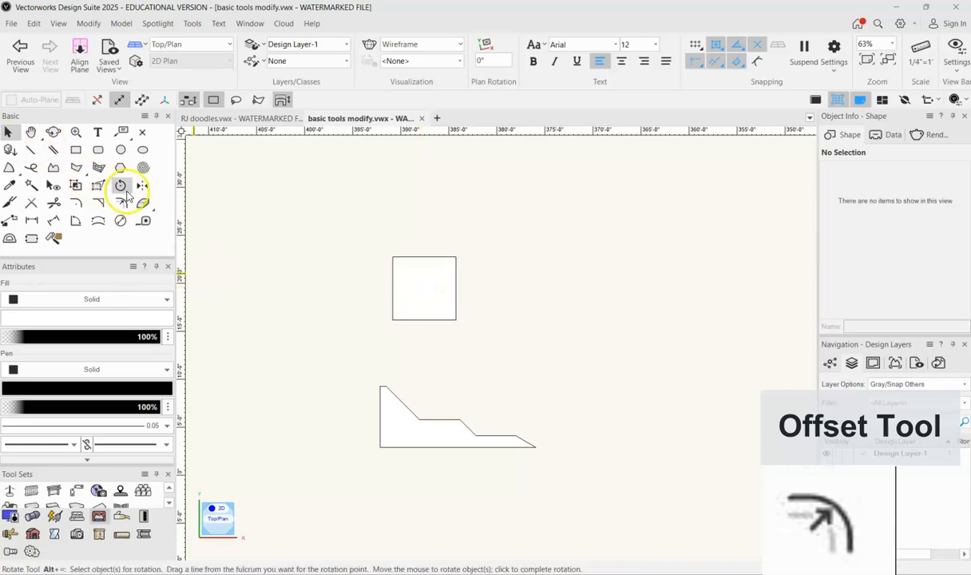
pyautogui.click(117, 206)
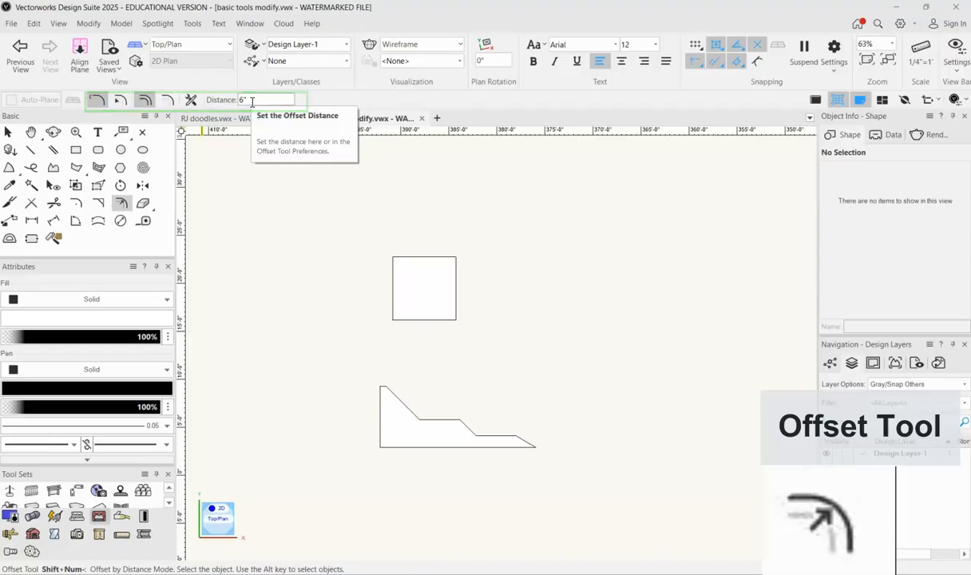
pyautogui.click(435, 287)
pyautogui.keyDown('alt'); pyautogui.click(432, 306); pyautogui.keyUp('alt')
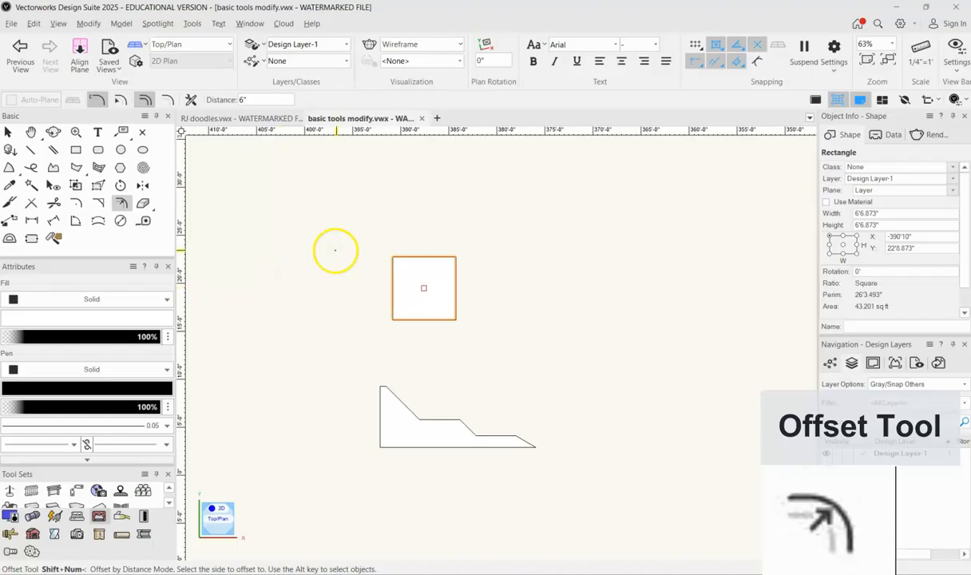
pyautogui.click(367, 251)
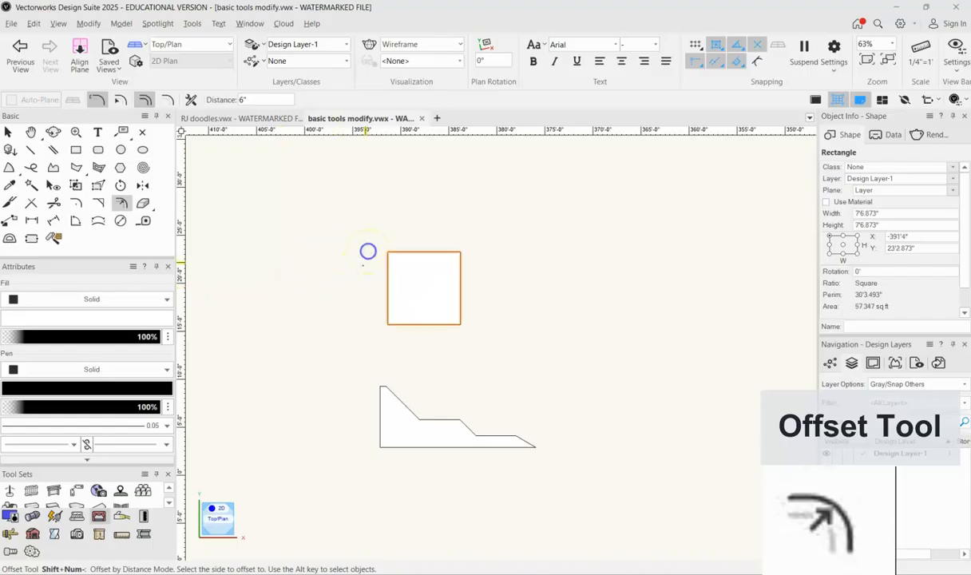
# Offset the square 6" inward and undo the smaller inner copy.
pyautogui.click(424, 287)
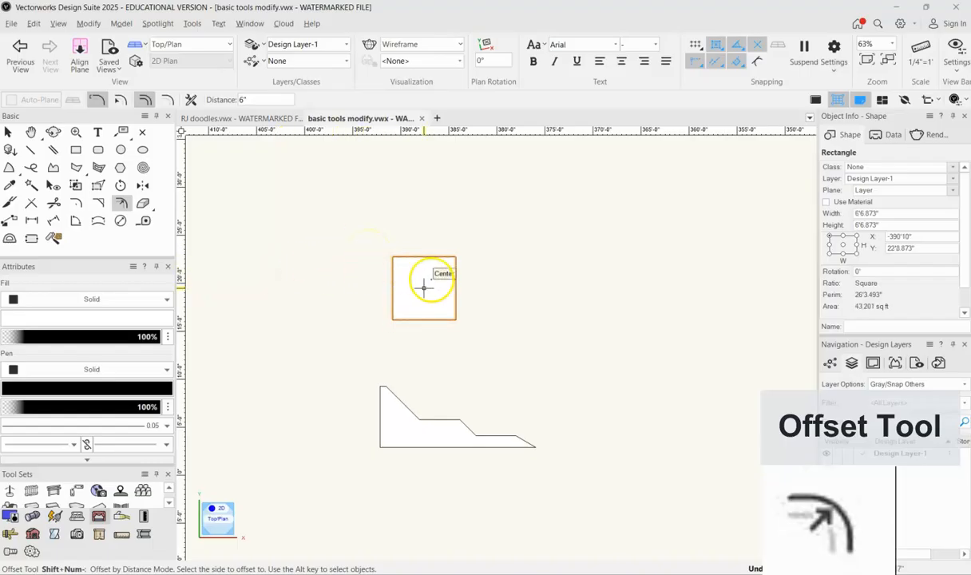
pyautogui.click(423, 281)
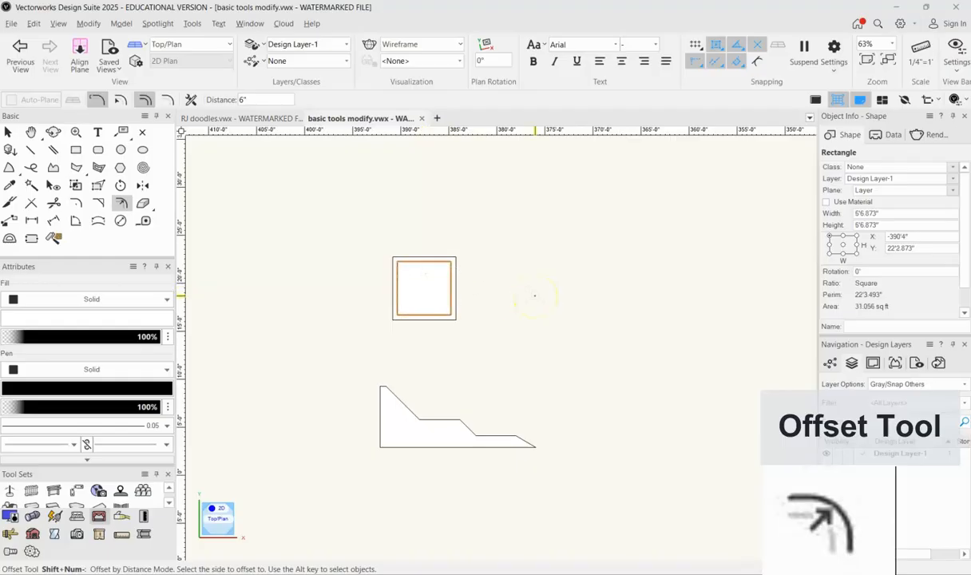
pyautogui.hotkey('ctrl', 'z')
# Offset the square 6" outward and move the larger copy to the right to expose the original.
pyautogui.click(446, 225)
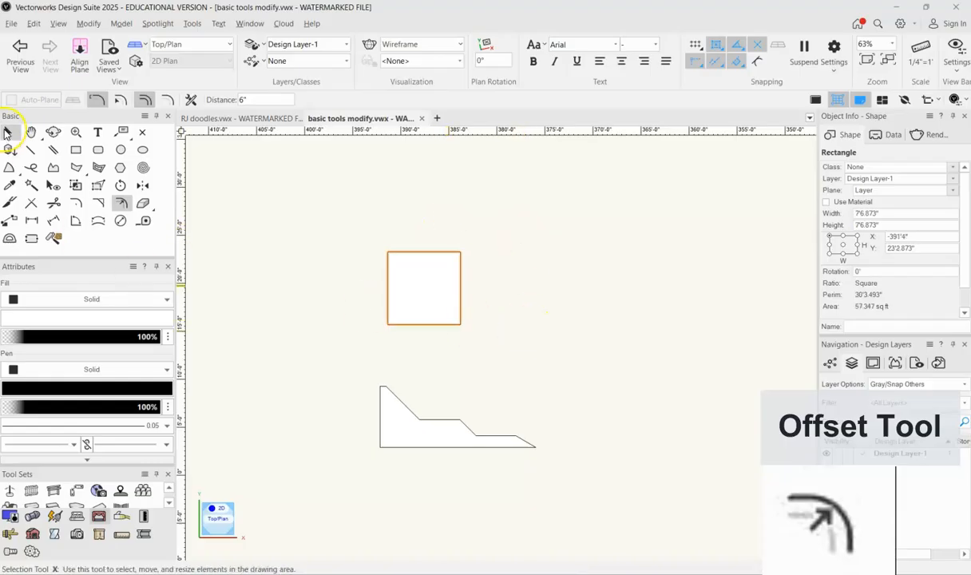
pyautogui.click(6, 132)
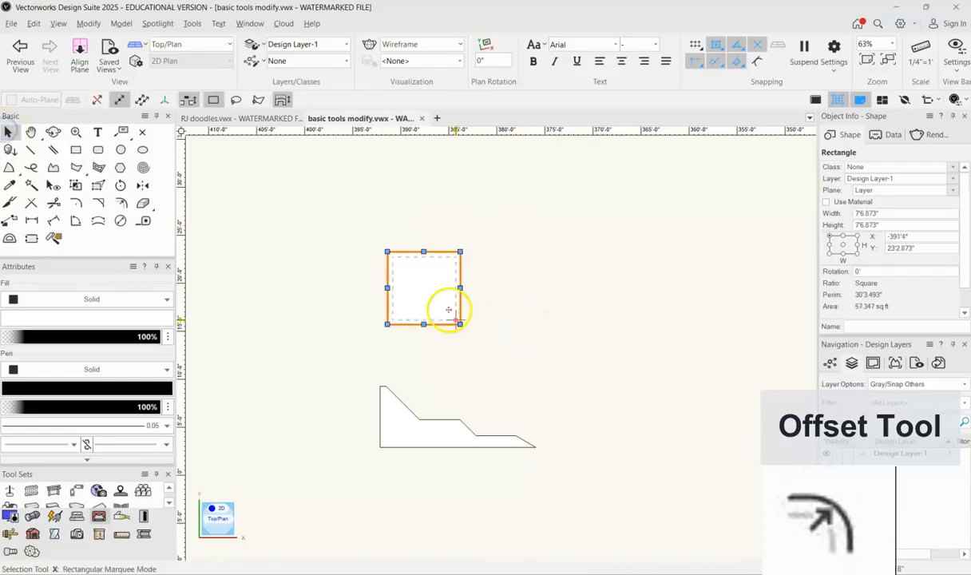
pyautogui.moveTo(460, 306); pyautogui.dragTo(492, 306)
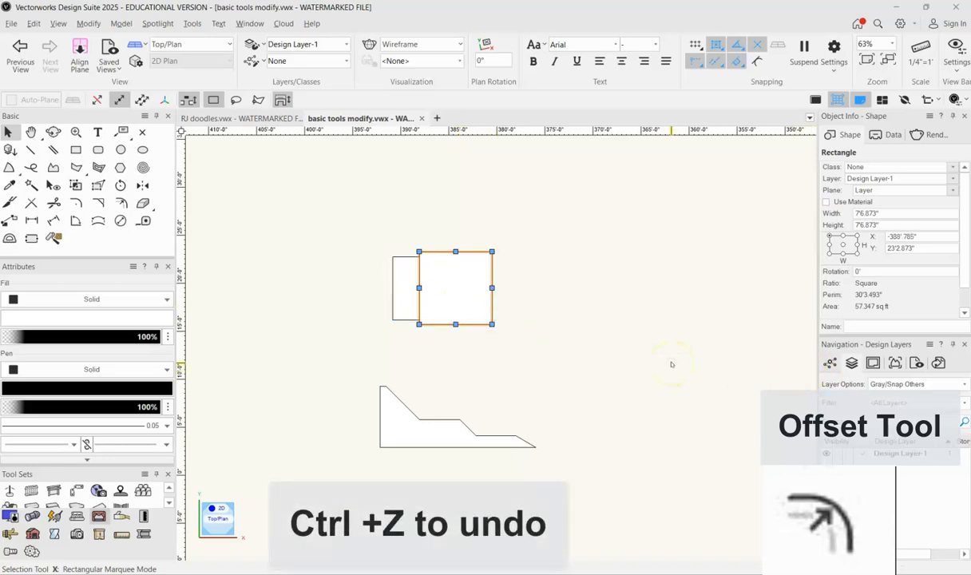
# Undo the move and the outward offset of the square.
pyautogui.hotkey('ctrl', 'z')
pyautogui.hotkey('ctrl', 'z')
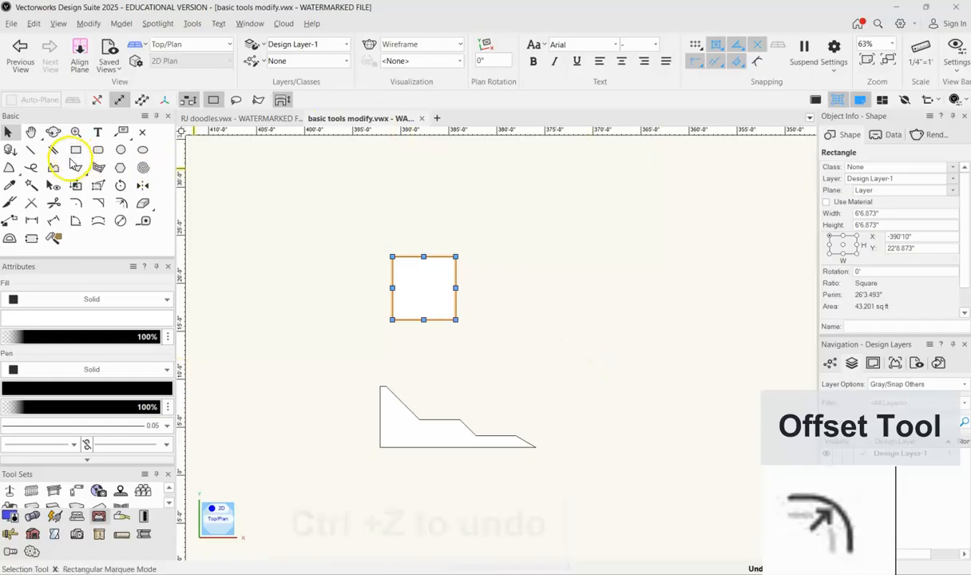
# Offset the stepped polygon inward twice by 6" to make two nested copies, and clear the selection.
pyautogui.click(391, 421)
pyautogui.click(121, 203)
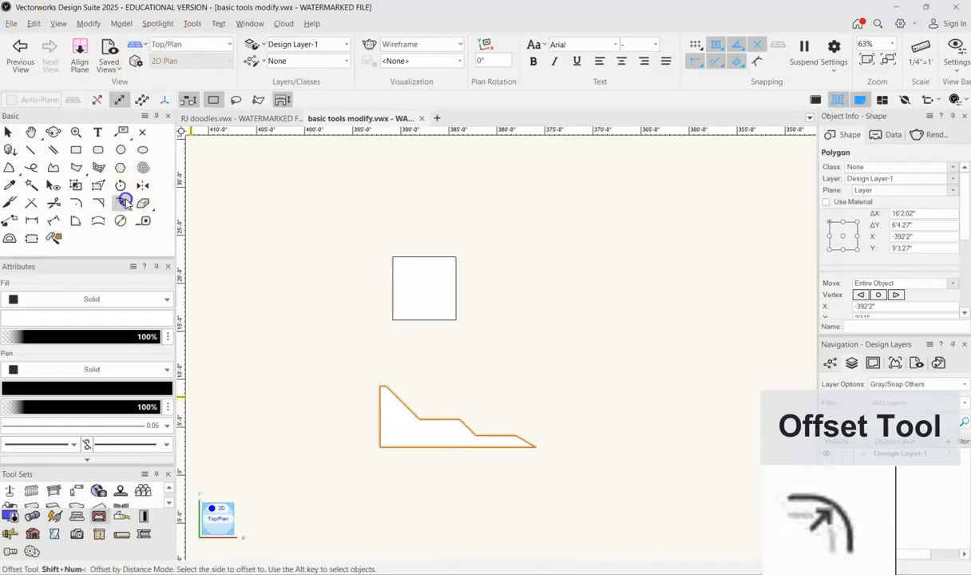
pyautogui.click(395, 421)
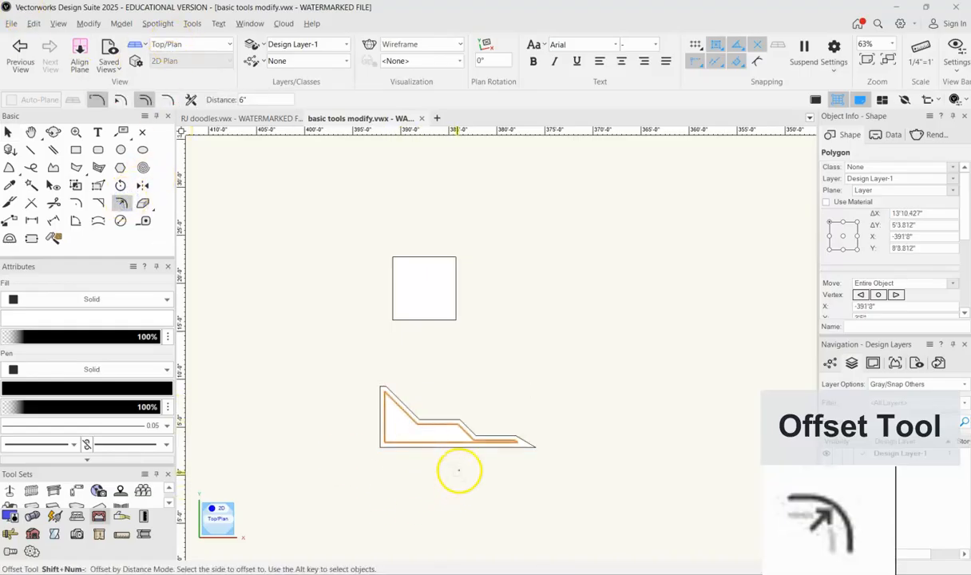
pyautogui.scroll(5, 460, 471)
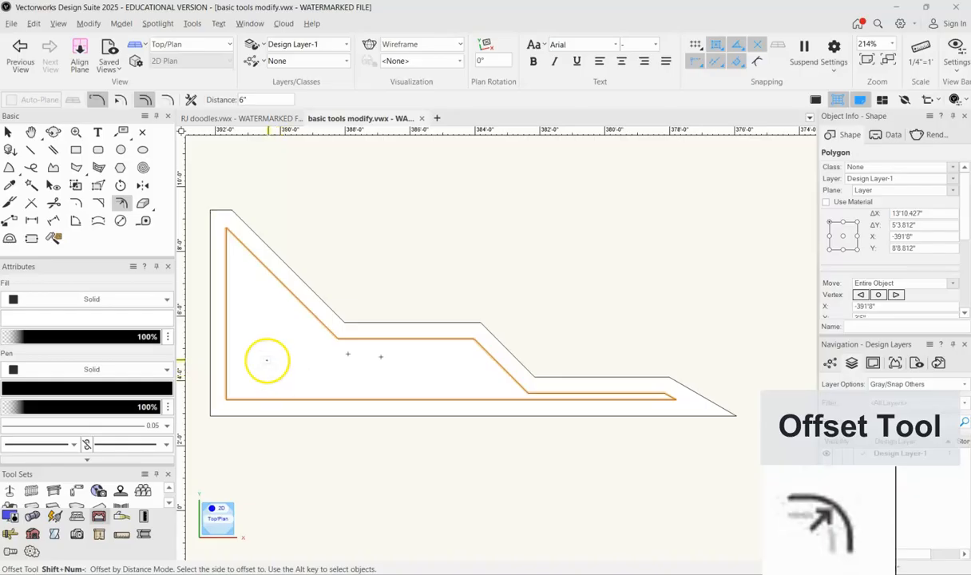
pyautogui.click(266, 357)
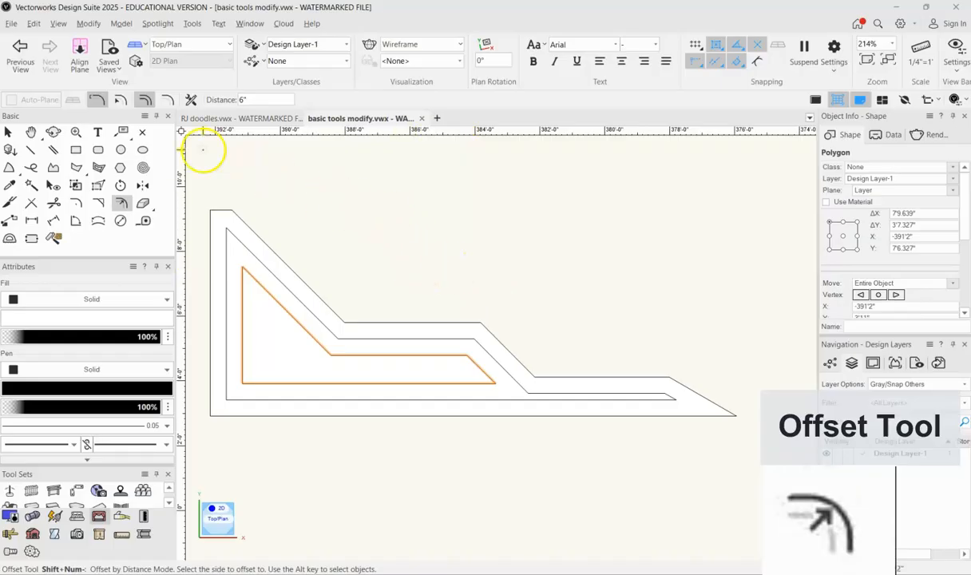
pyautogui.click(8, 131)
pyautogui.scroll(-3, 464, 261)
pyautogui.click(516, 232)
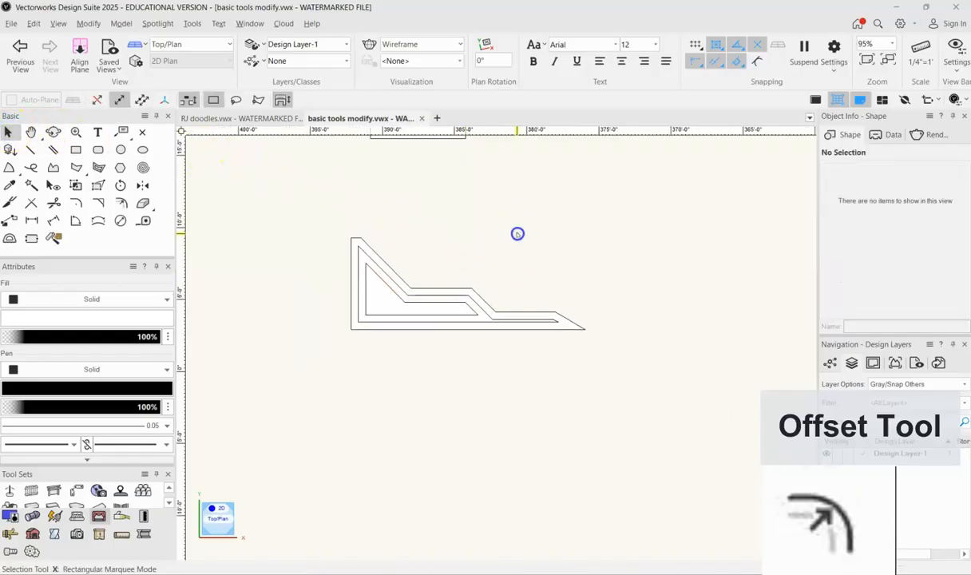
# Offset the square inward repeatedly at 6" to build a series of concentric squares.
pyautogui.scroll(-3, 479, 444)
pyautogui.scroll(2, 512, 372)
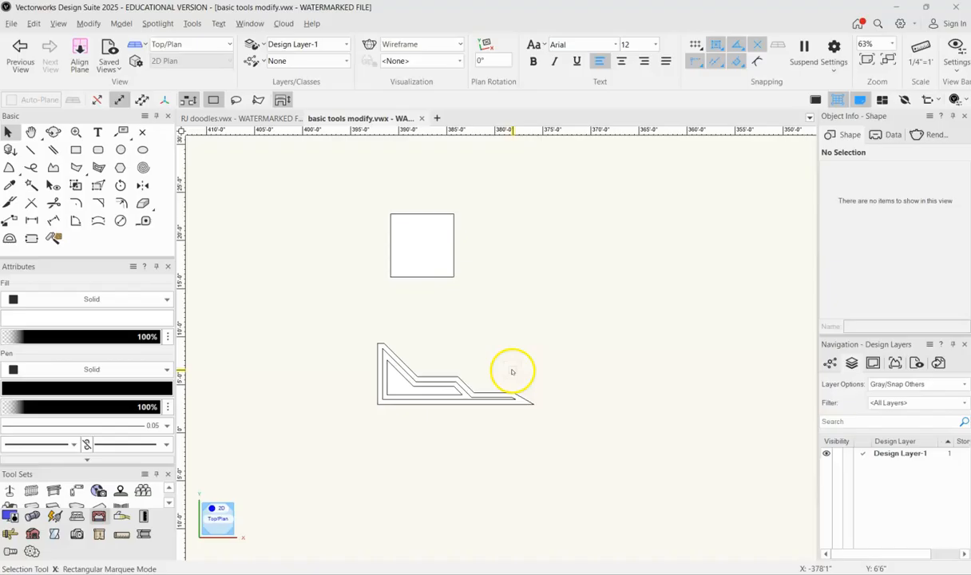
pyautogui.click(455, 276)
pyautogui.click(120, 186)
pyautogui.click(119, 203)
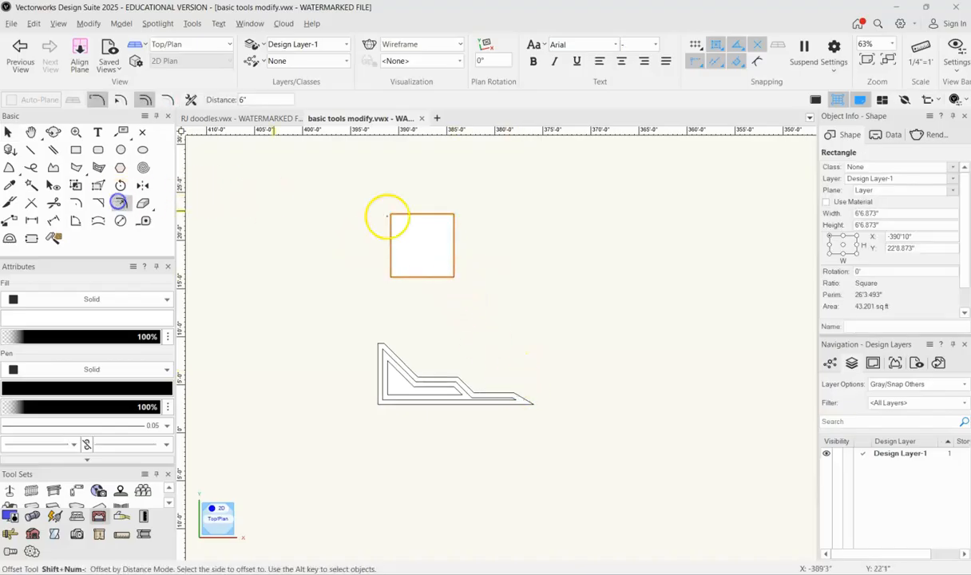
pyautogui.click(441, 238)
pyautogui.click(422, 246)
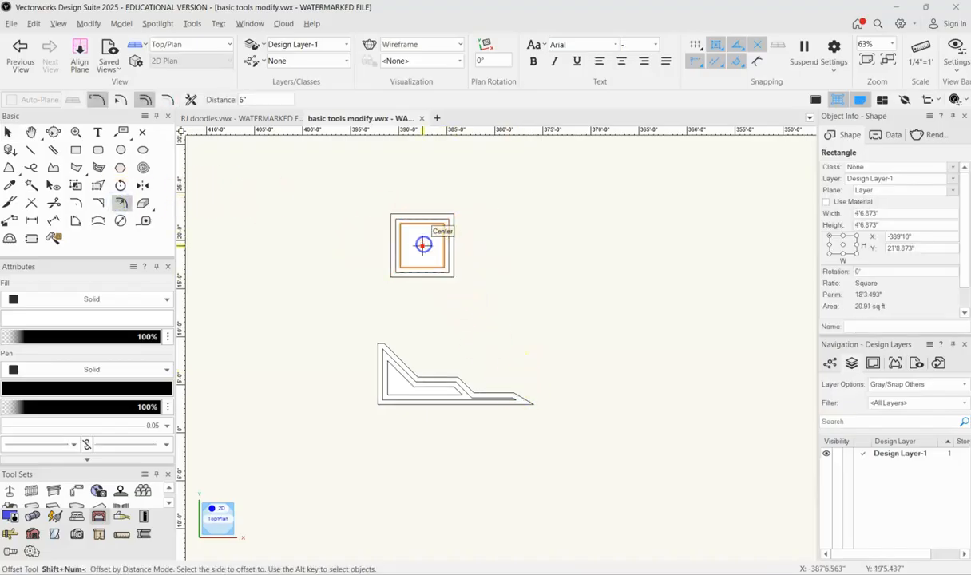
pyautogui.click(423, 245)
pyautogui.click(422, 245)
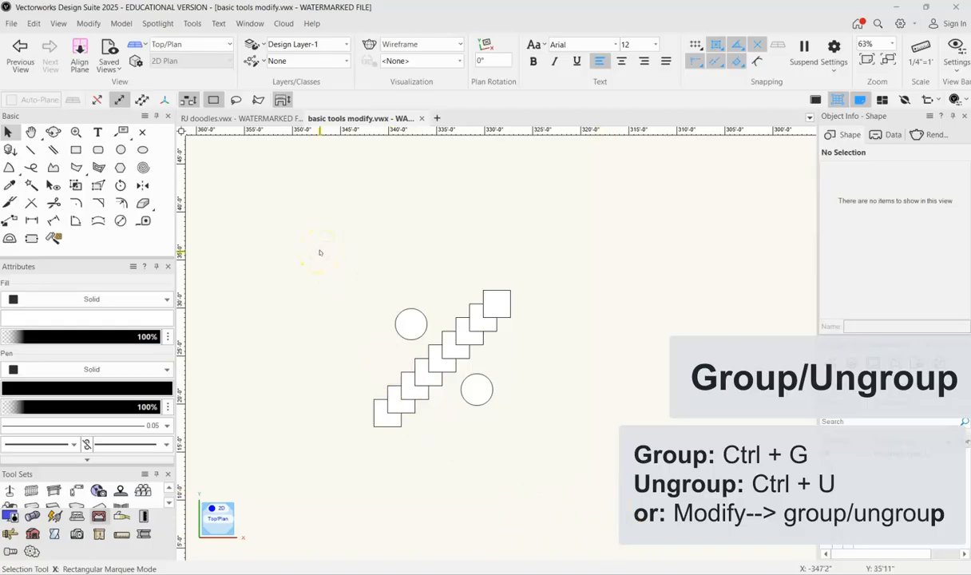
# Select the diagonal row of squares and both circles, and group them into one object.
pyautogui.moveTo(336, 242)
pyautogui.mouseDown()
pyautogui.moveTo(413, 380)
pyautogui.moveTo(565, 490)
pyautogui.mouseUp()
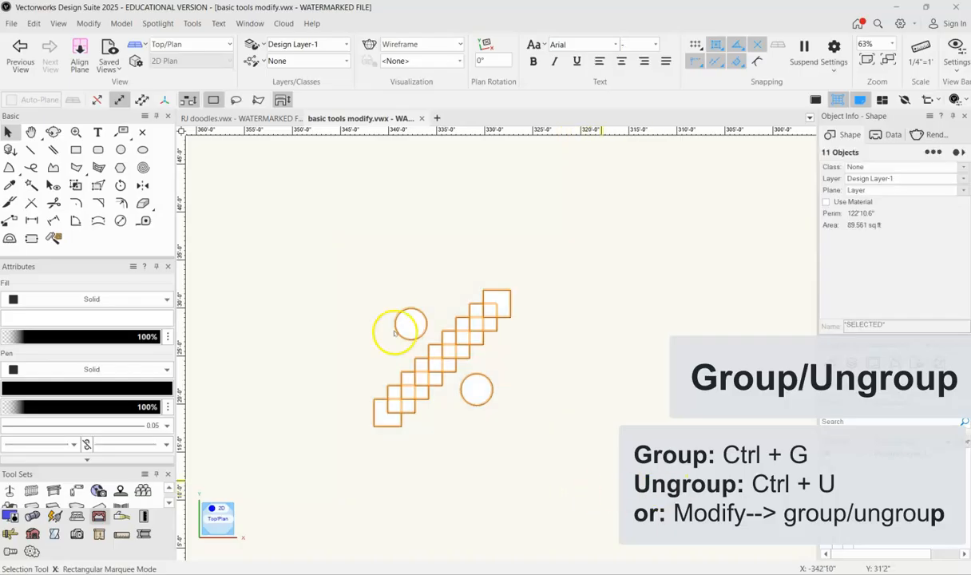
pyautogui.click(88, 23)
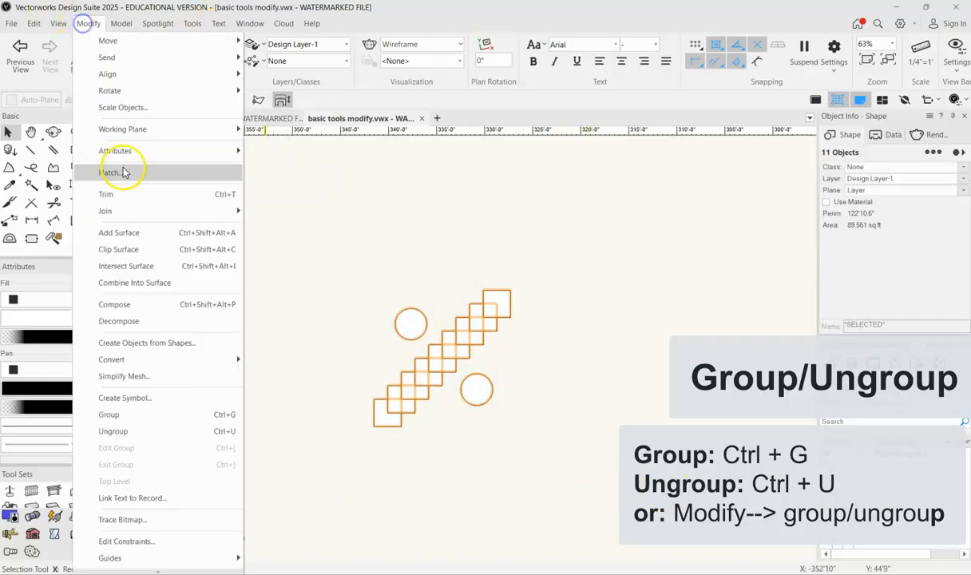
pyautogui.click(144, 415)
# Move the grouped shapes straight to the right as one object and keep the group selected.
pyautogui.click(382, 466)
pyautogui.click(467, 391)
pyautogui.moveTo(466, 391)
pyautogui.mouseDown()
pyautogui.moveTo(542, 390)
pyautogui.moveTo(457, 374)
pyautogui.mouseUp()
pyautogui.click(608, 421)
pyautogui.click(501, 362)
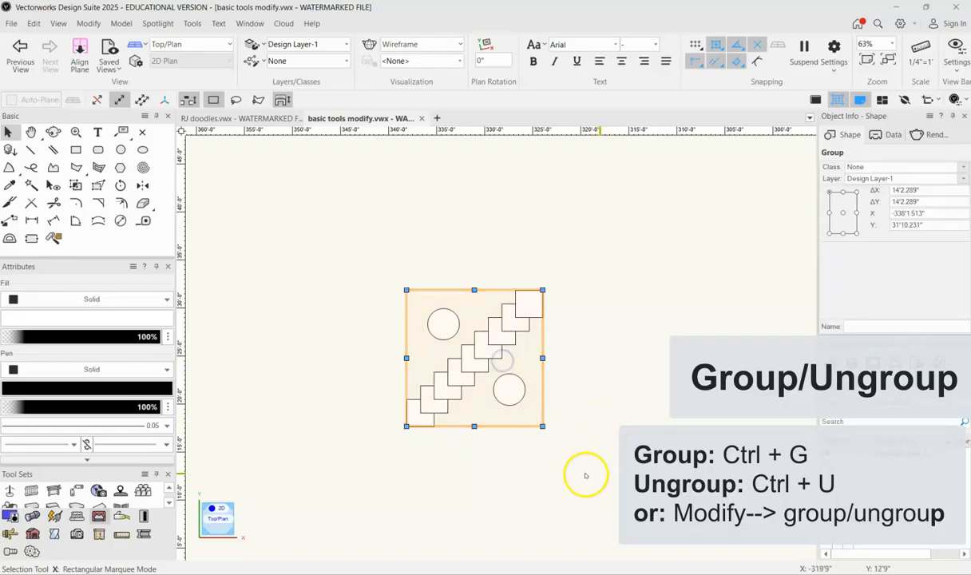
# Stretch the group non-proportionally to about 14'10" wide by 8'7" high, and undo the resize.
pyautogui.moveTo(542, 426); pyautogui.dragTo(550, 372)
pyautogui.click(652, 405)
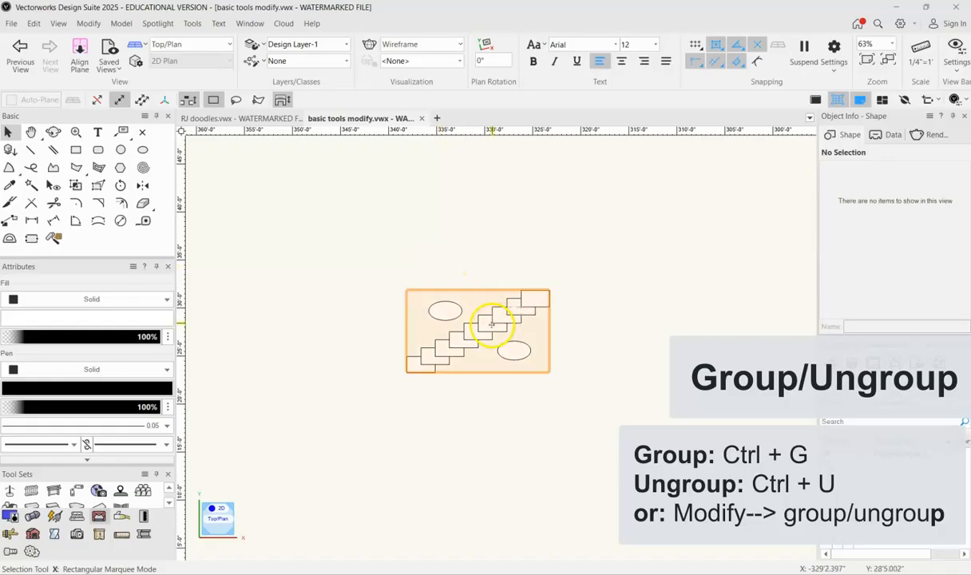
pyautogui.click(505, 330)
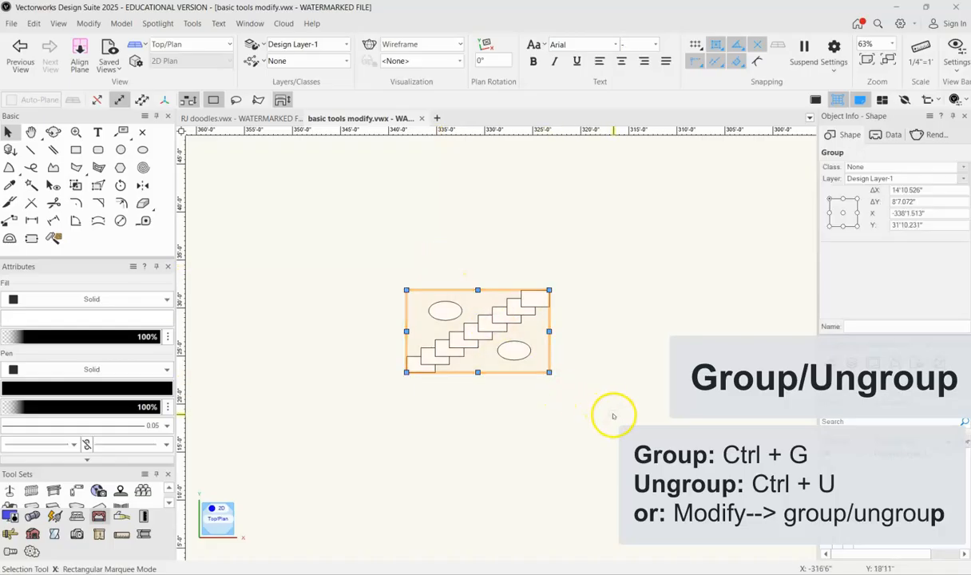
pyautogui.hotkey('ctrl', 'z')
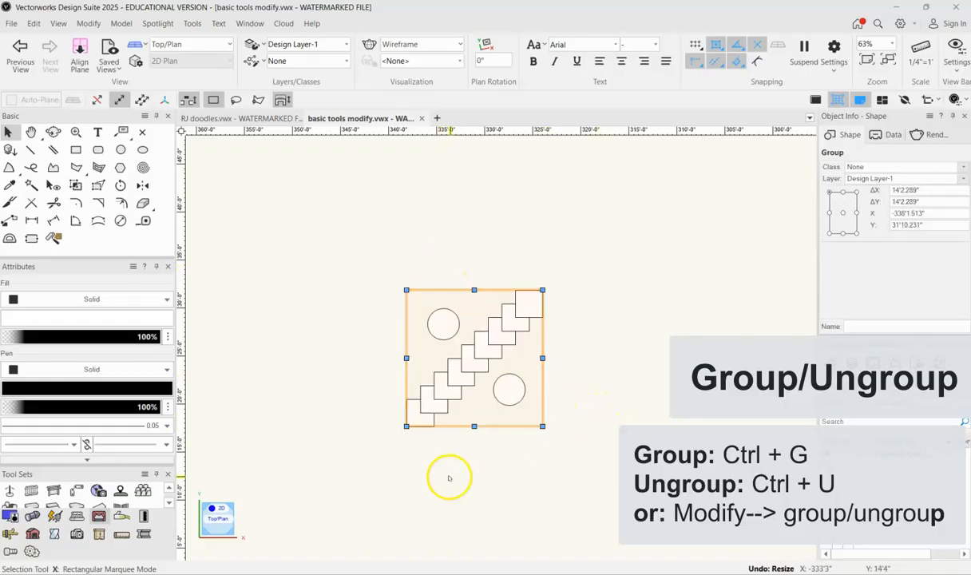
# Enlarge the group proportionally to about 19' by 19' and move it up and to the left.
pyautogui.moveTo(544, 426); pyautogui.dragTo(605, 456)
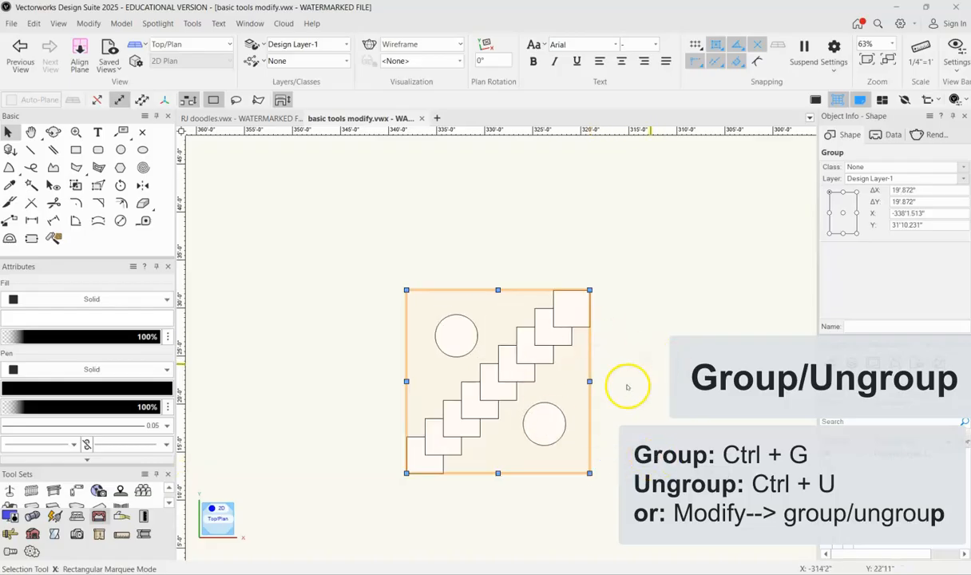
pyautogui.moveTo(535, 310); pyautogui.dragTo(497, 244)
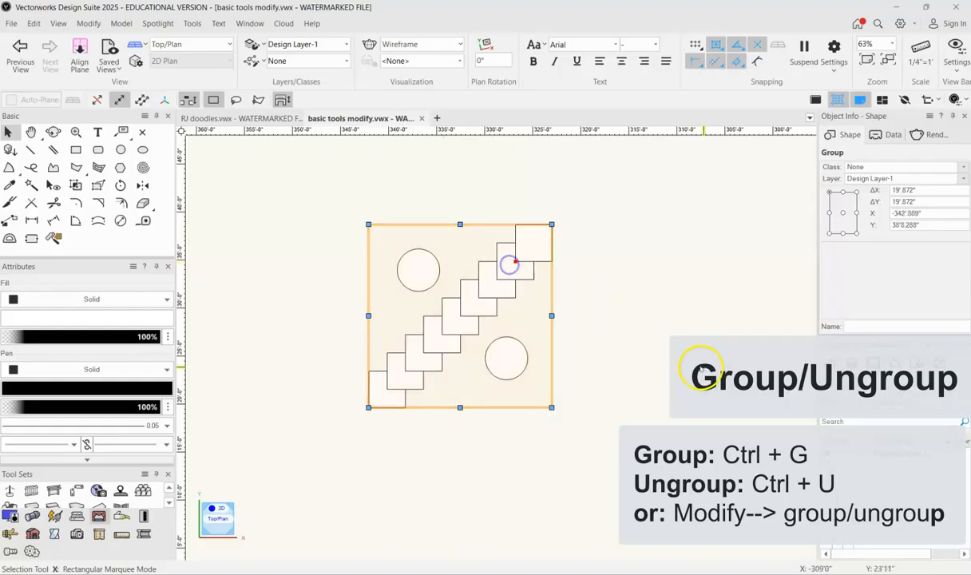
# Ungroup the enlarged group into individual shapes and clear the selection.
pyautogui.rightClick(504, 303)
pyautogui.click(523, 450)
pyautogui.click(507, 483)
# Select all the separate squares and circles and group them again.
pyautogui.moveTo(302, 188); pyautogui.dragTo(610, 491)
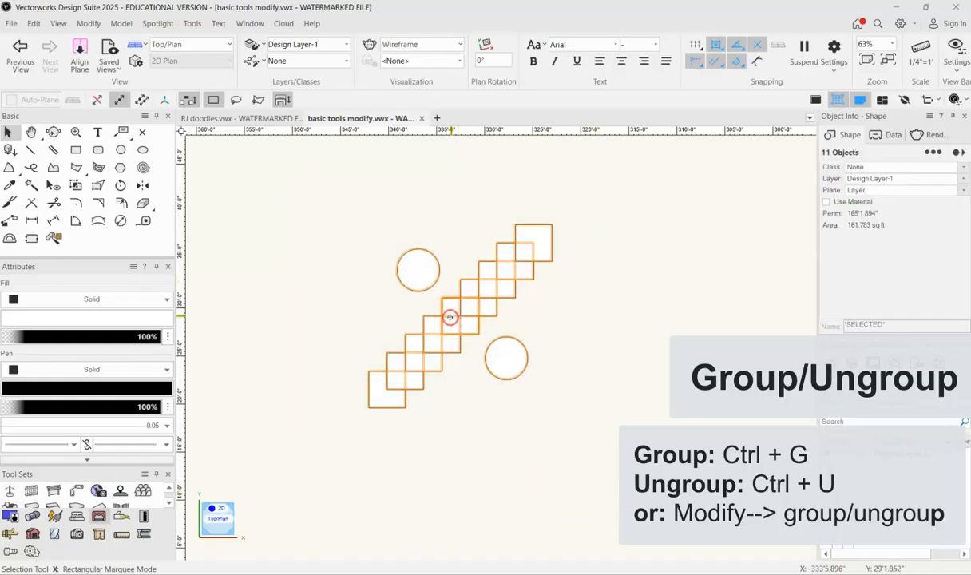
pyautogui.rightClick(451, 320)
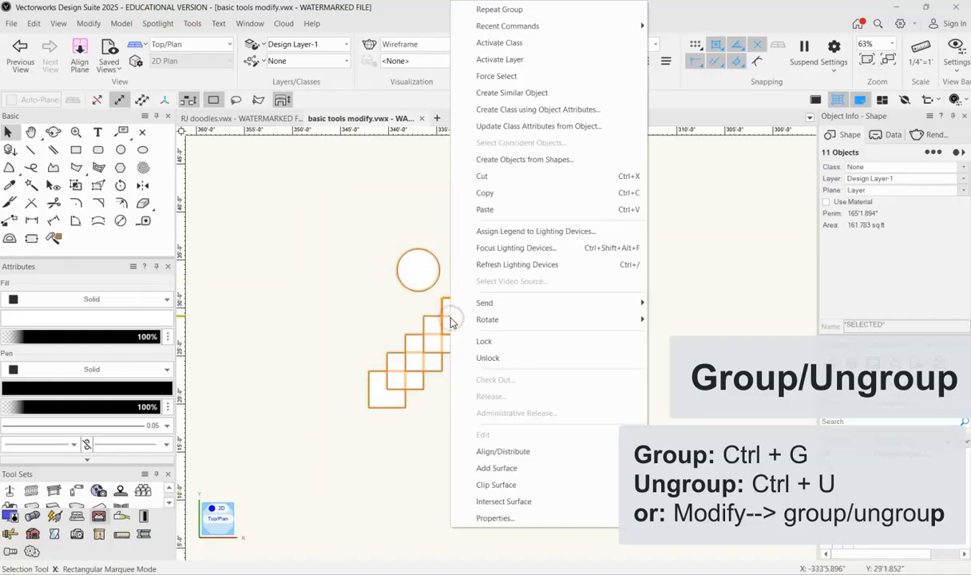
pyautogui.click(83, 23)
pyautogui.click(164, 428)
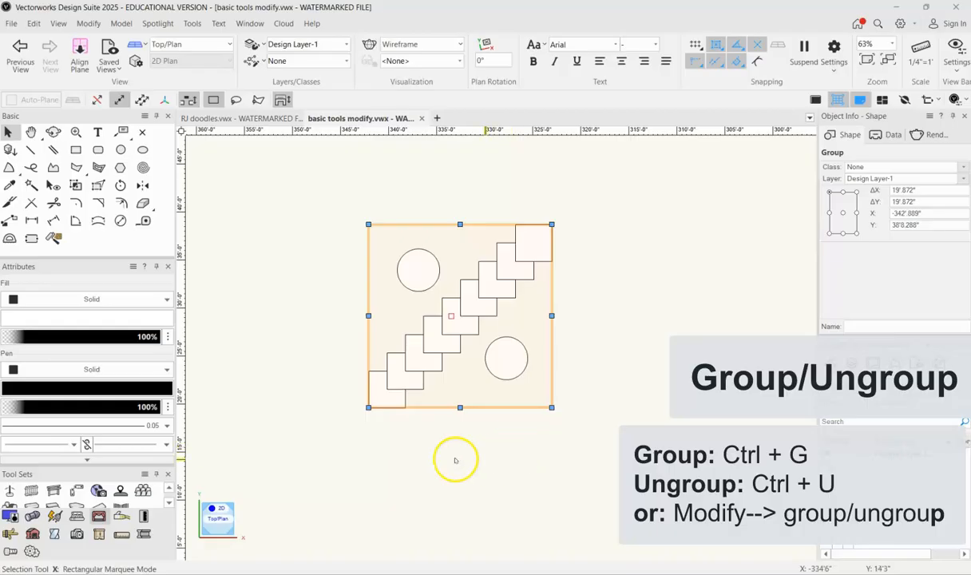
# Ungroup the squares and circles once more.
pyautogui.rightClick(464, 334)
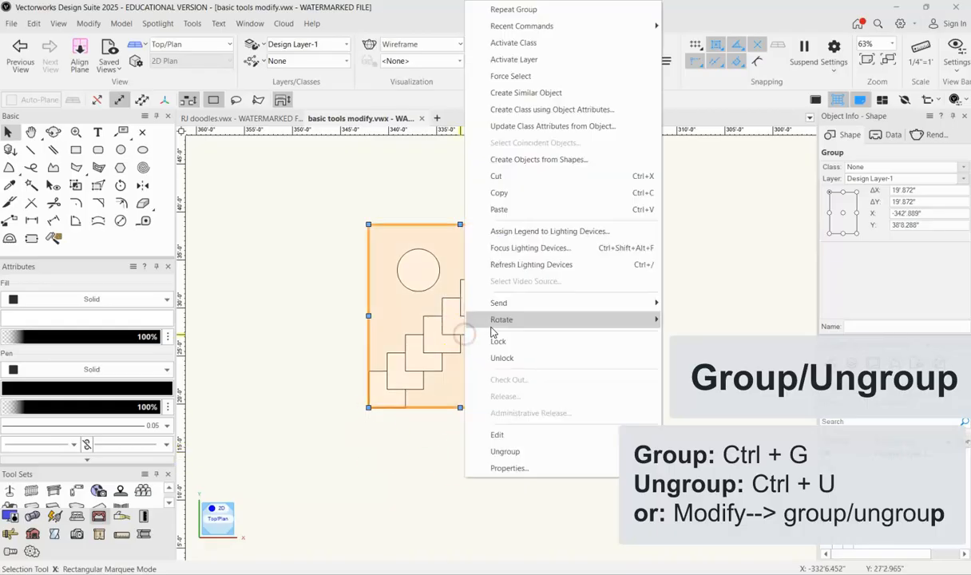
pyautogui.click(504, 452)
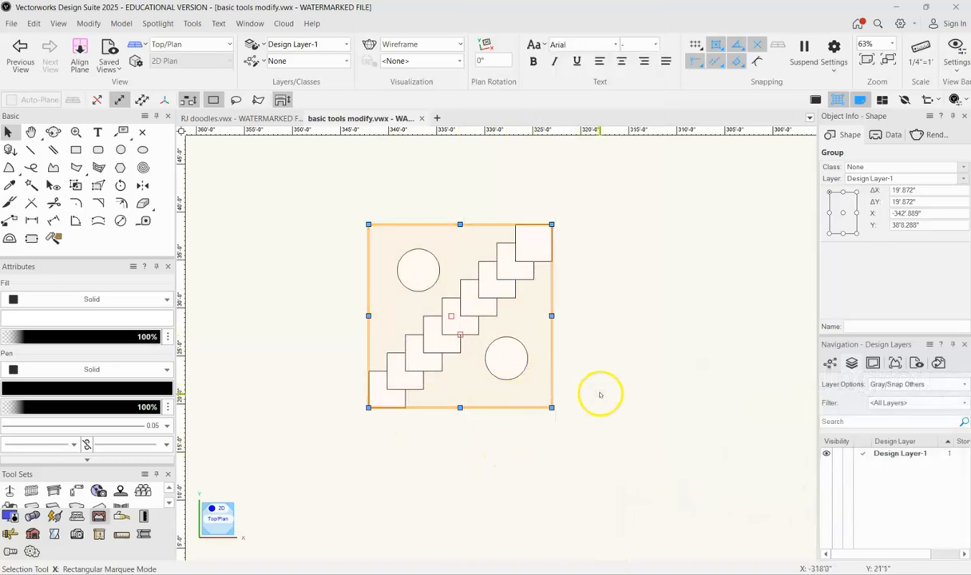
# Enter the group's edit mode and deselect all the shapes inside it.
pyautogui.rightClick(461, 335)
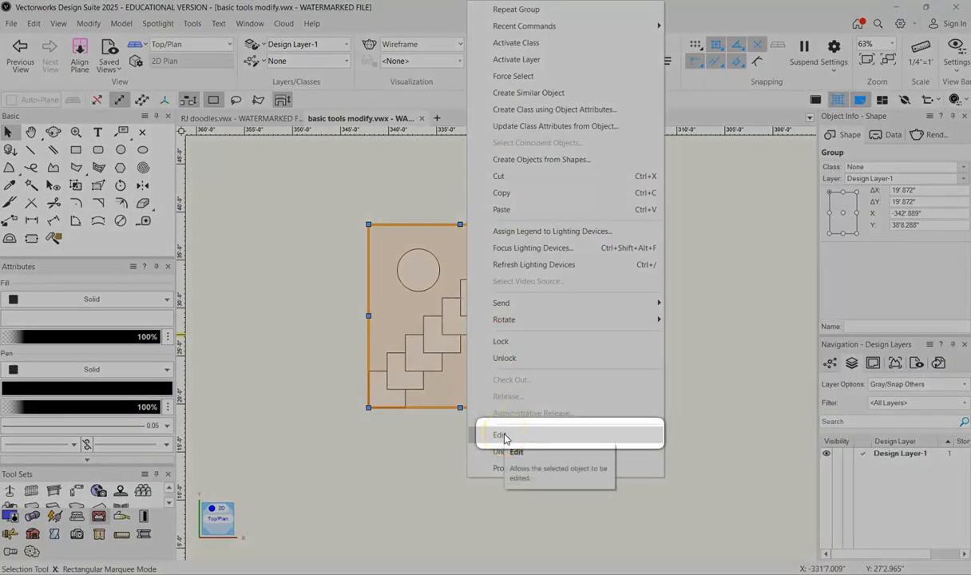
pyautogui.click(504, 436)
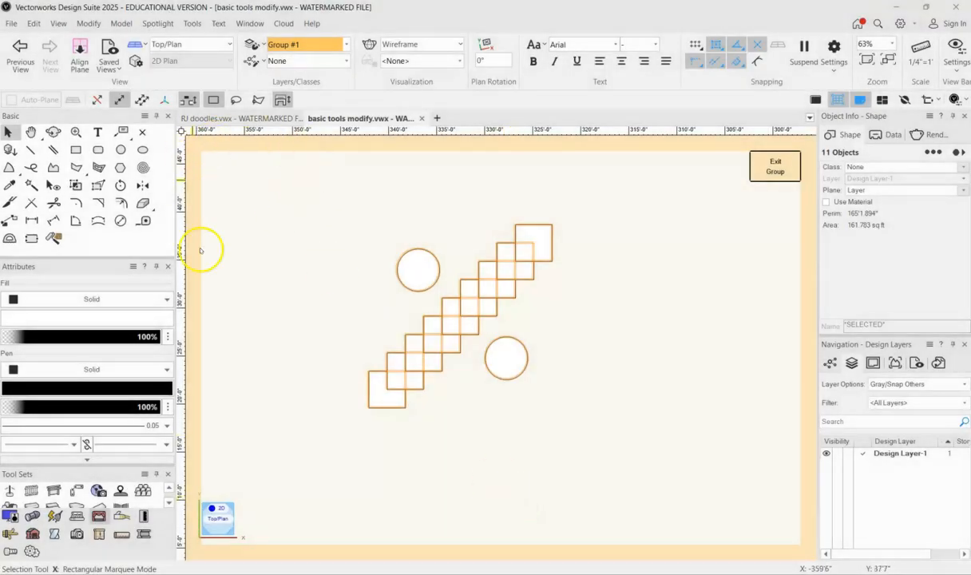
pyautogui.click(682, 264)
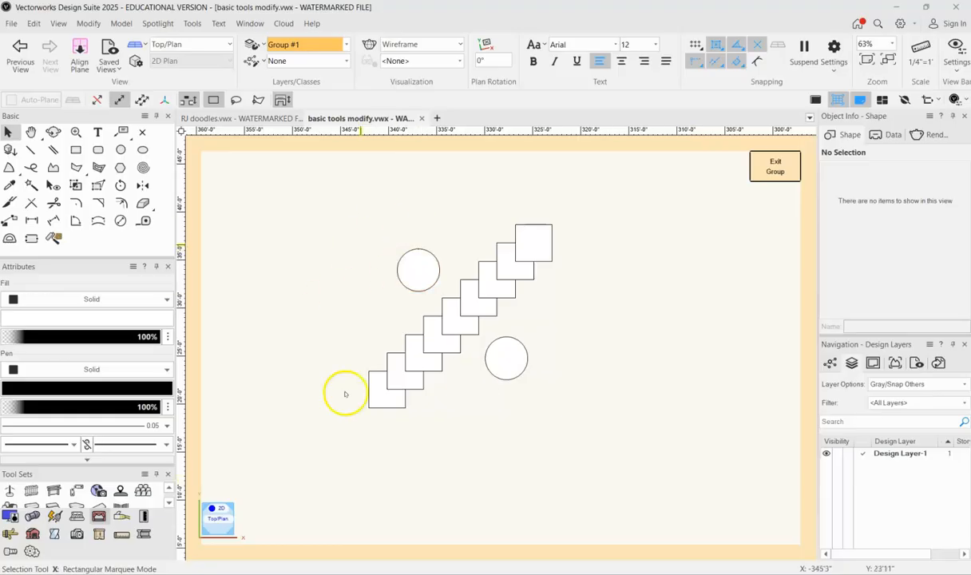
# Move one square out of the diagonal chain to the right of the other shapes, and exit the group.
pyautogui.moveTo(531, 281); pyautogui.dragTo(607, 329)
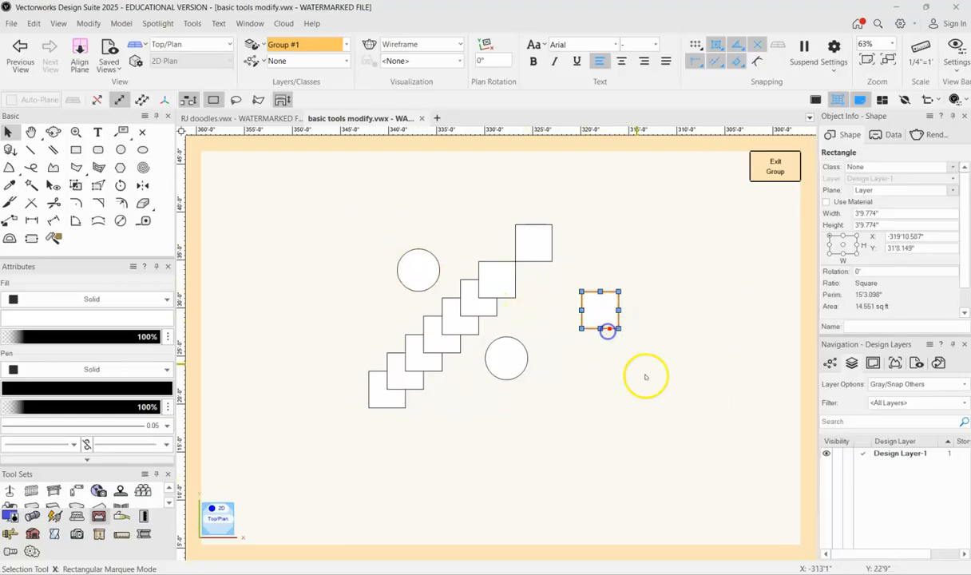
pyautogui.click(782, 168)
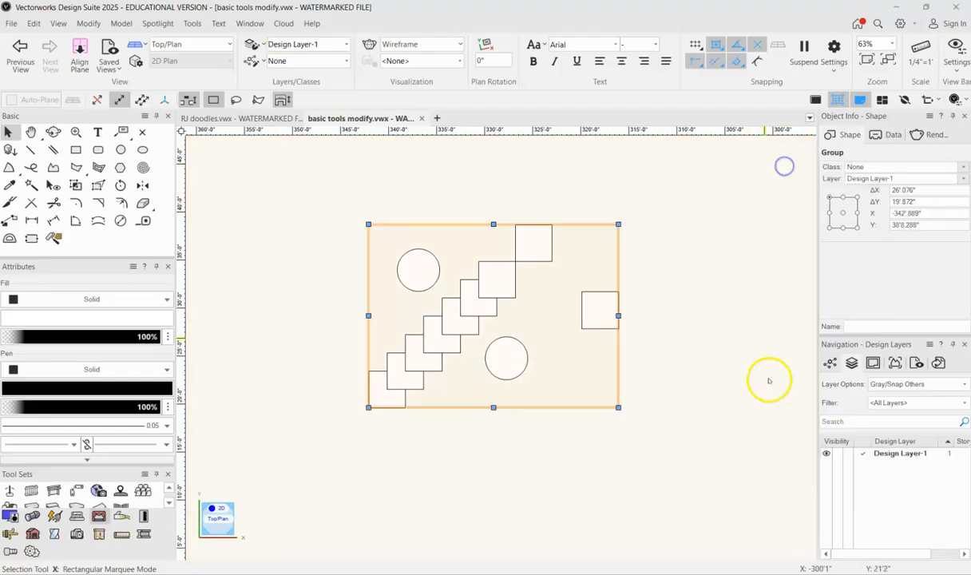
pyautogui.click(650, 397)
# Stretch the group into a narrow, tall form about 11'3" wide by 25'11" high and ungroup it.
pyautogui.click(459, 317)
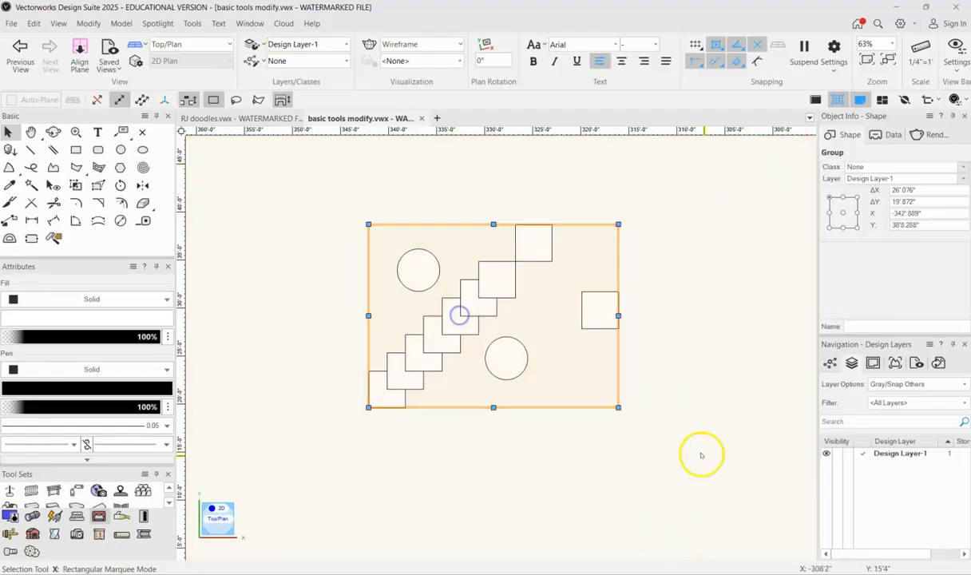
pyautogui.moveTo(620, 409); pyautogui.dragTo(477, 473)
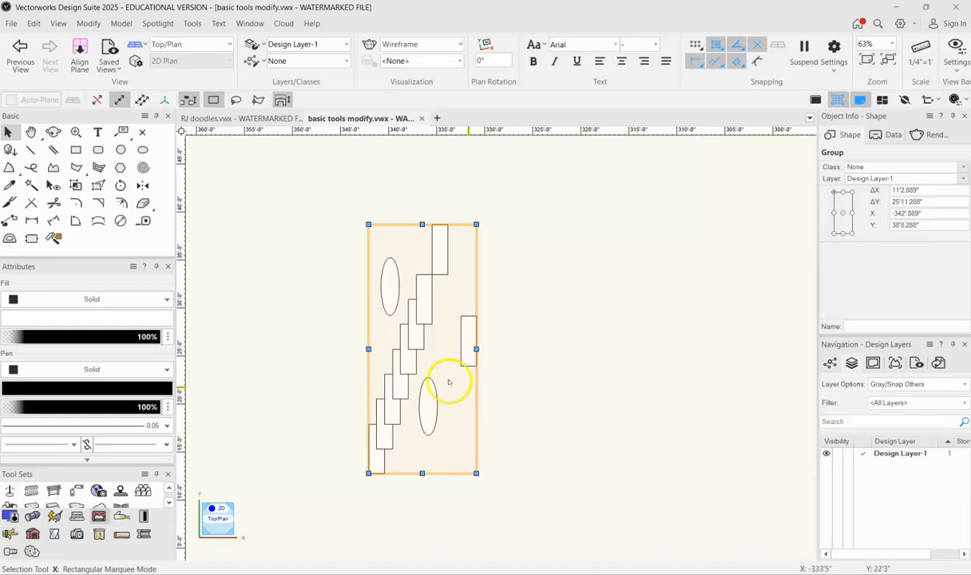
pyautogui.rightClick(410, 369)
pyautogui.click(479, 467)
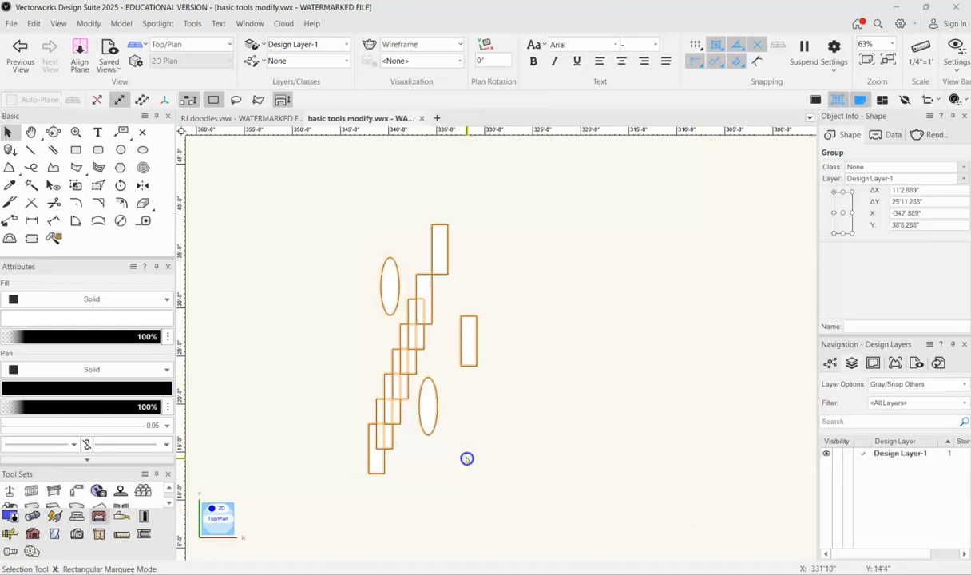
# Move one of the ungrouped rectangles away to the right of the other shapes and clear the selection.
pyautogui.click(581, 462)
pyautogui.moveTo(424, 308); pyautogui.dragTo(583, 298)
pyautogui.click(631, 413)
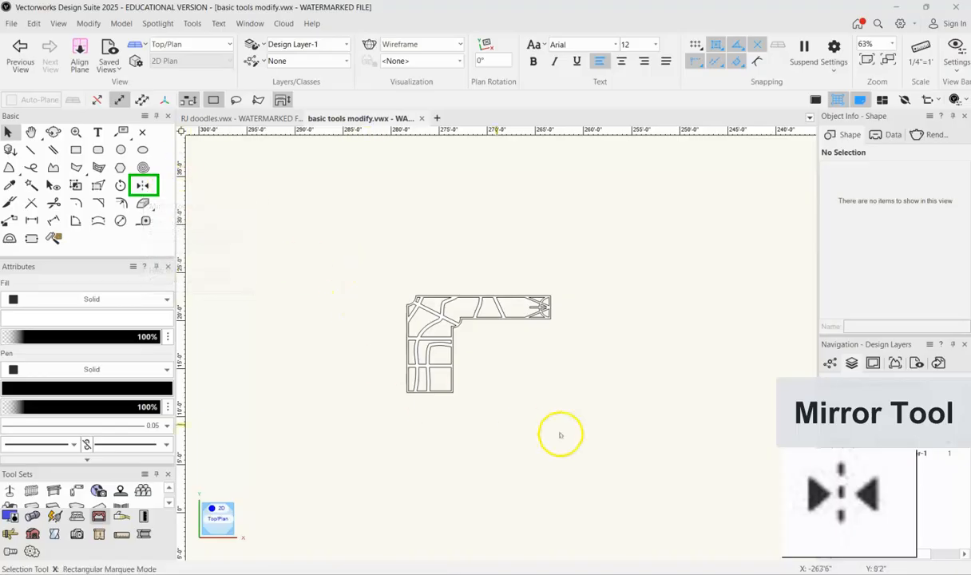
# Mirror a duplicate of the L-shaped polyline across a vertical axis at its right end and clear the selection.
pyautogui.click(455, 374)
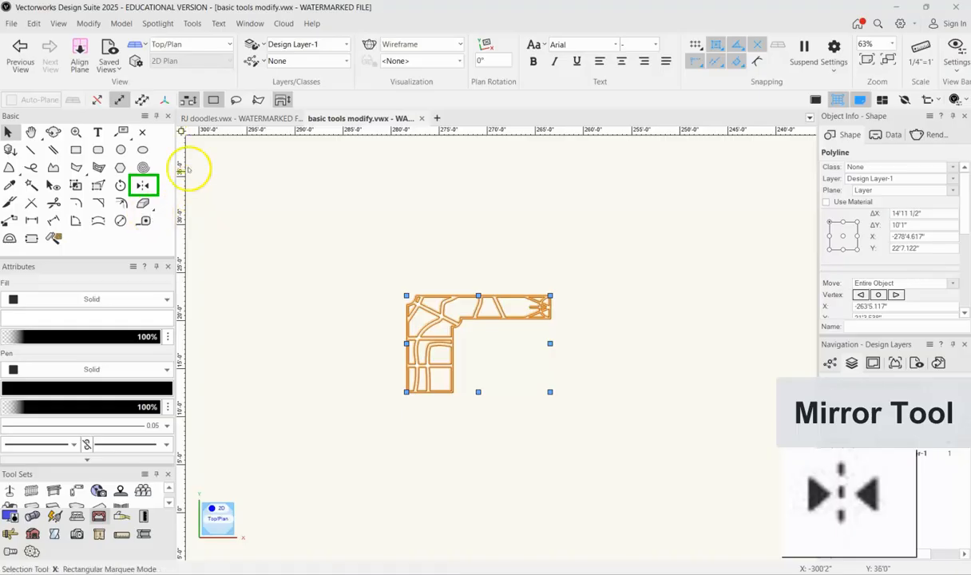
pyautogui.click(406, 218)
pyautogui.click(406, 302)
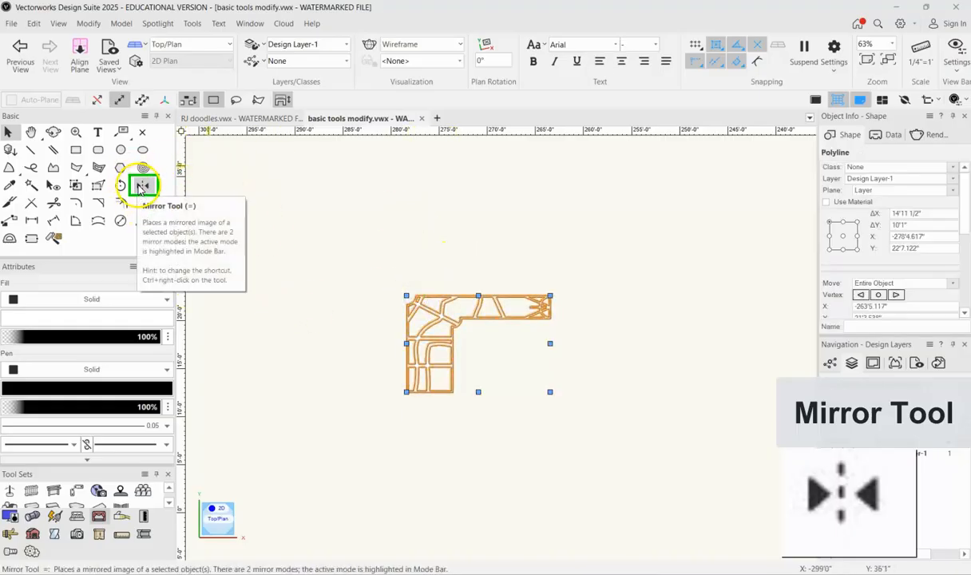
pyautogui.click(140, 188)
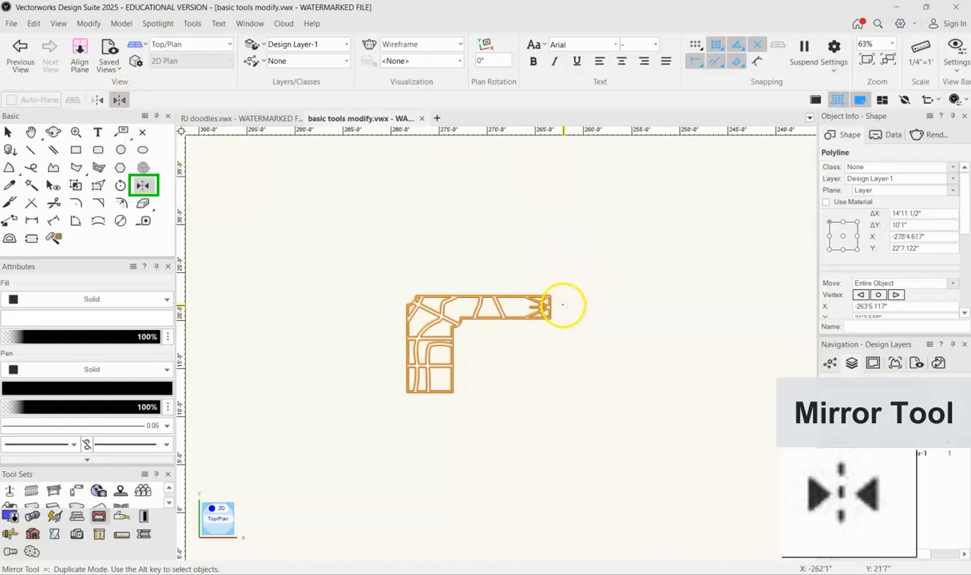
pyautogui.moveTo(557, 292); pyautogui.dragTo(550, 436)
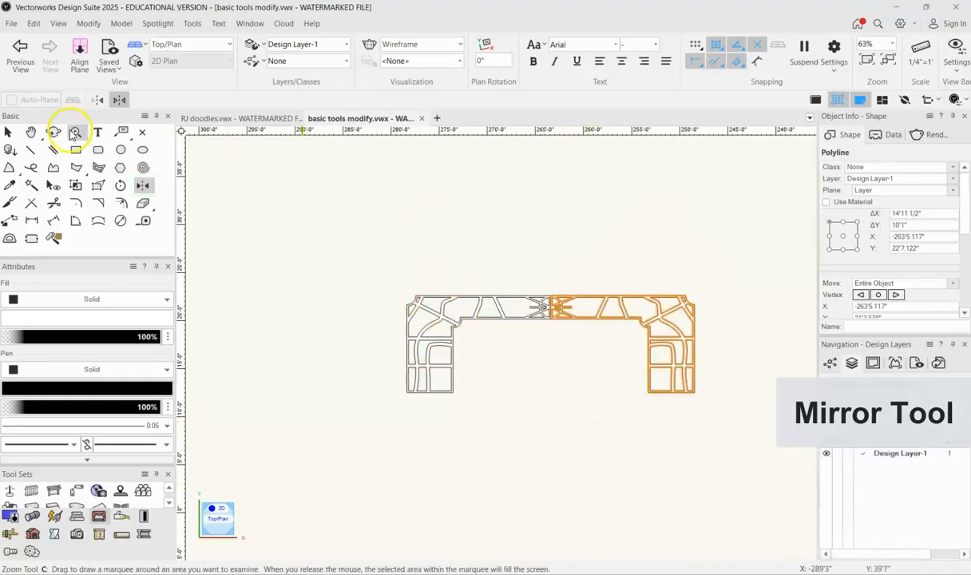
pyautogui.click(8, 132)
pyautogui.click(327, 218)
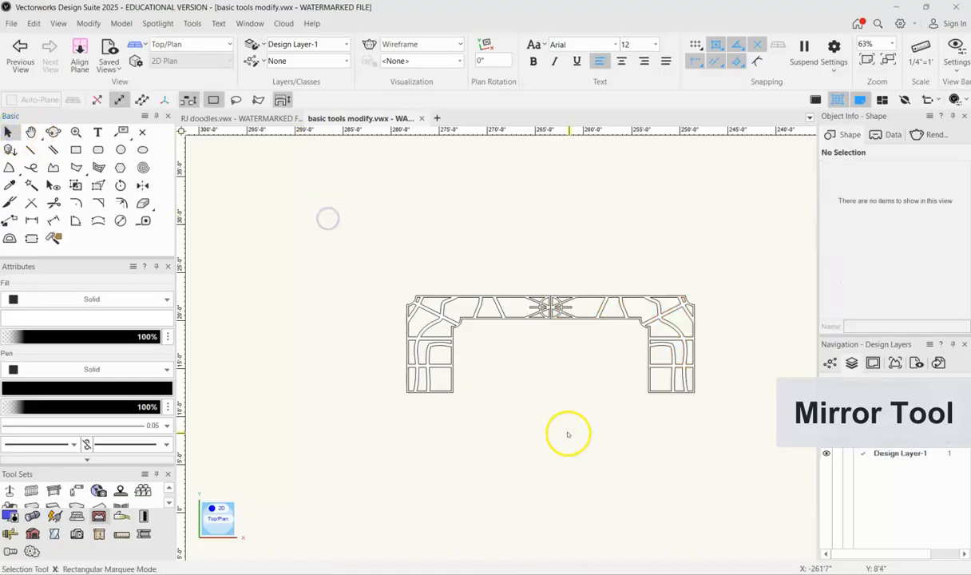
# Join the original polyline and its mirrored copy into one shape with Add Surface.
pyautogui.moveTo(356, 245); pyautogui.dragTo(734, 443)
pyautogui.click(87, 23)
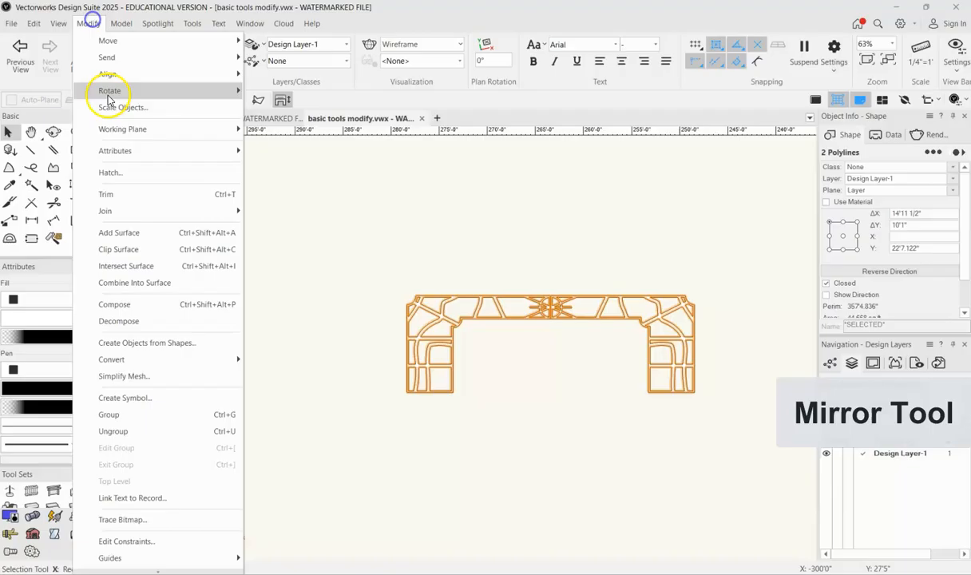
pyautogui.click(137, 222)
pyautogui.click(402, 247)
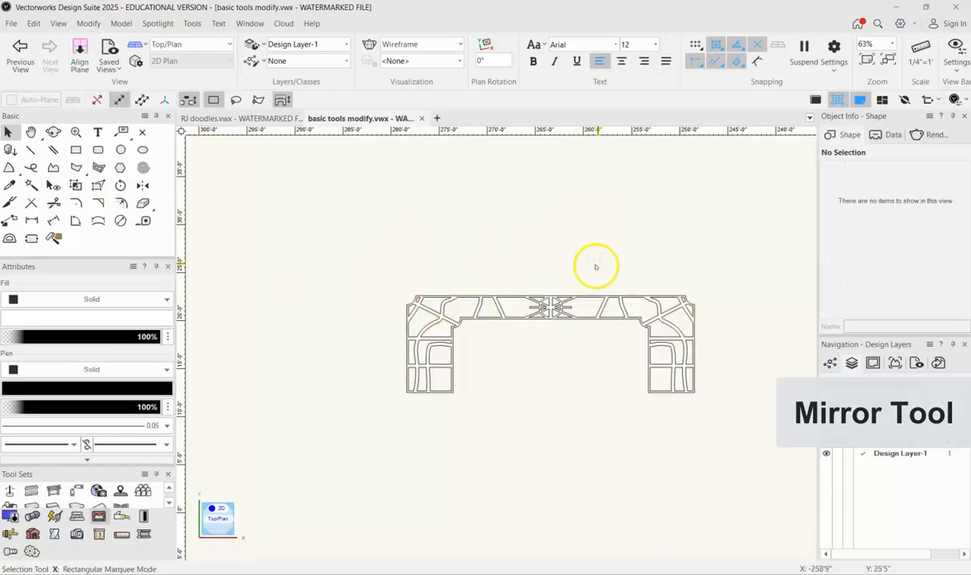
# Undo the Add Surface join and the mirrored copy of the polyline.
pyautogui.scroll(2, 582, 289)
pyautogui.hotkey('ctrl', 'z')
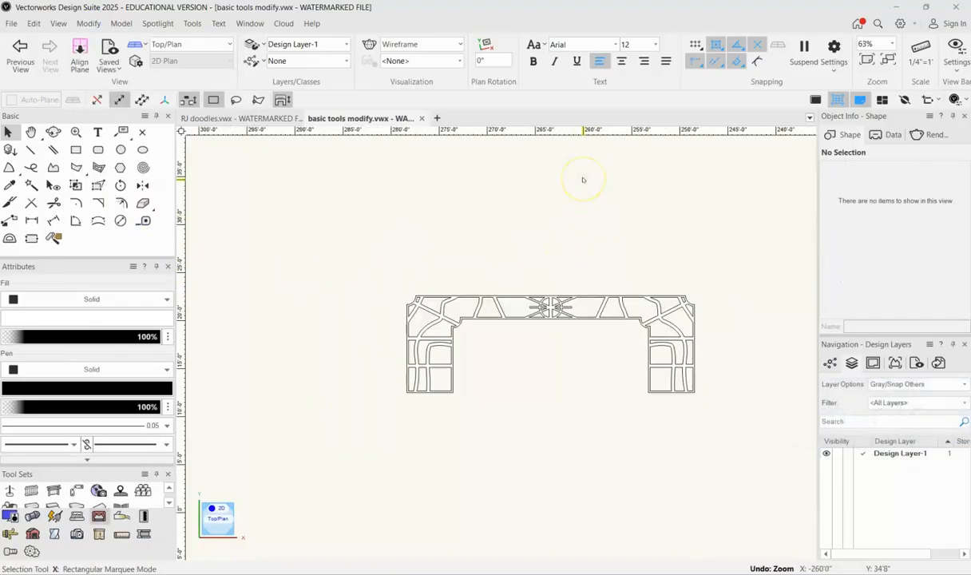
pyautogui.hotkey('ctrl', 'z')
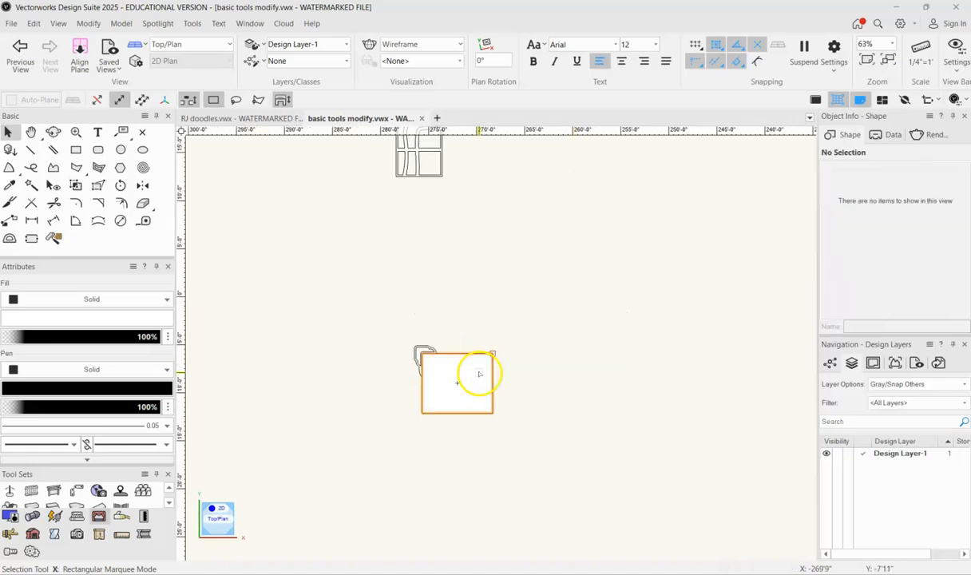
pyautogui.click(415, 345)
pyautogui.scroll(6, 416, 347)
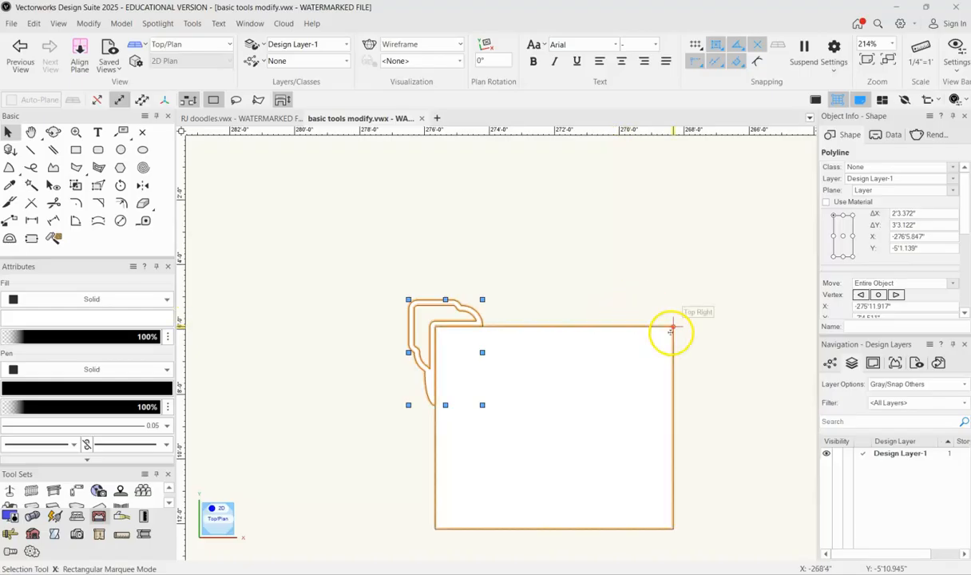
pyautogui.click(123, 182)
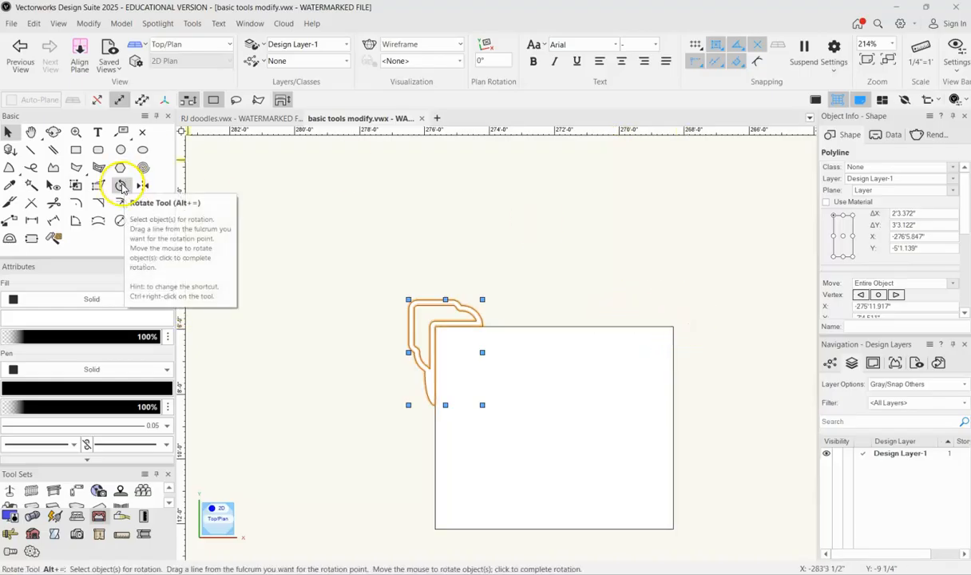
pyautogui.press('x')
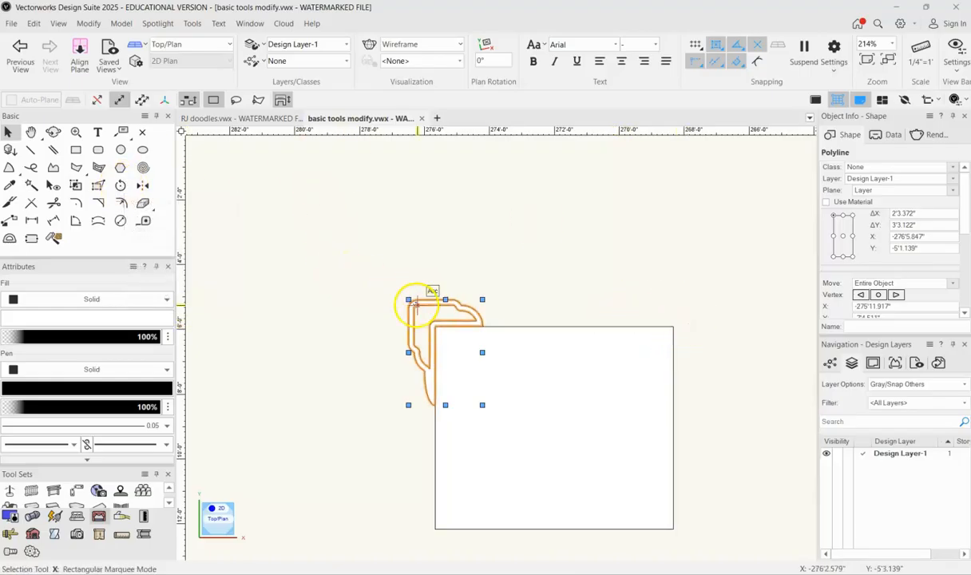
pyautogui.click(388, 271)
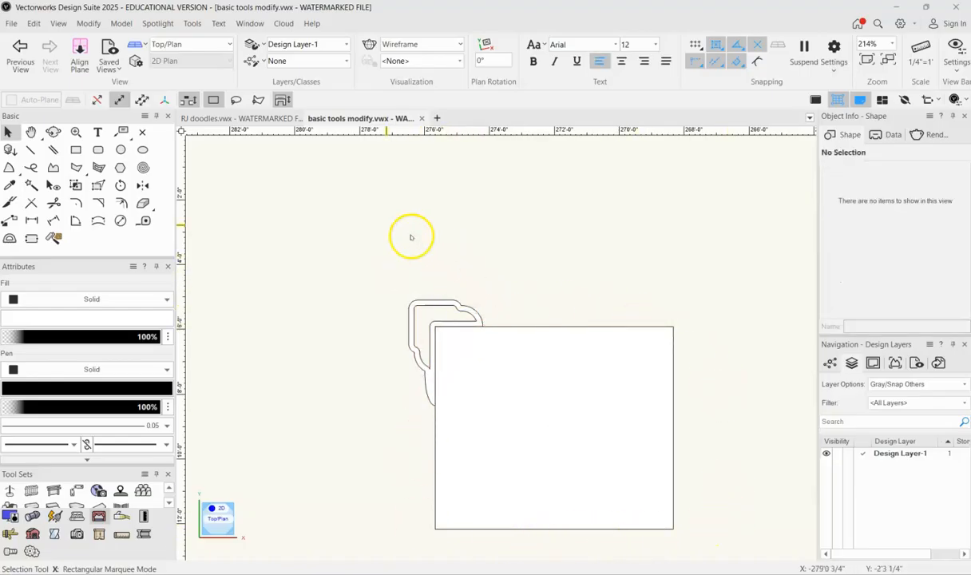
# Draw a circle about 1'2" in radius centred on the rectangle's upper-right corner.
pyautogui.click(121, 150)
pyautogui.click(673, 326)
pyautogui.click(635, 325)
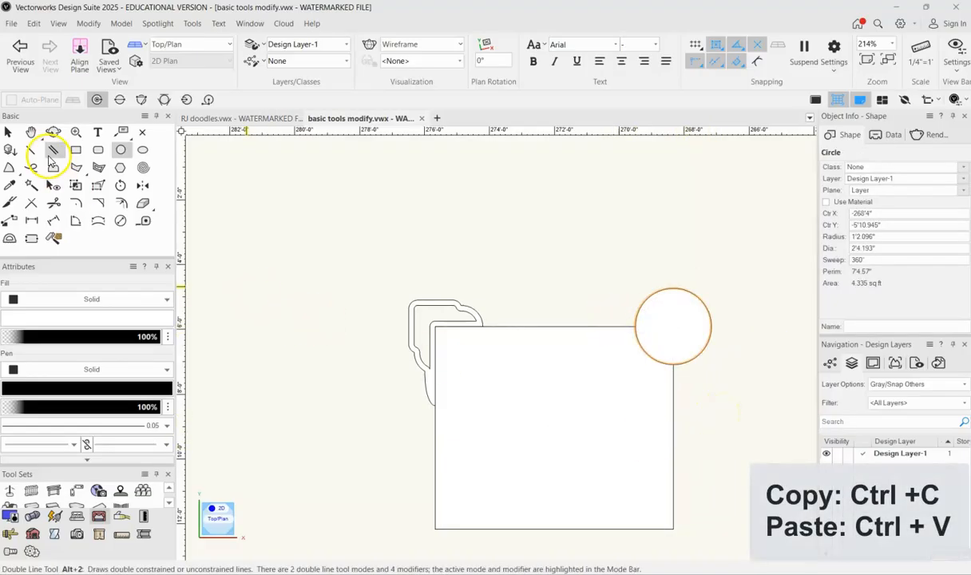
pyautogui.click(7, 132)
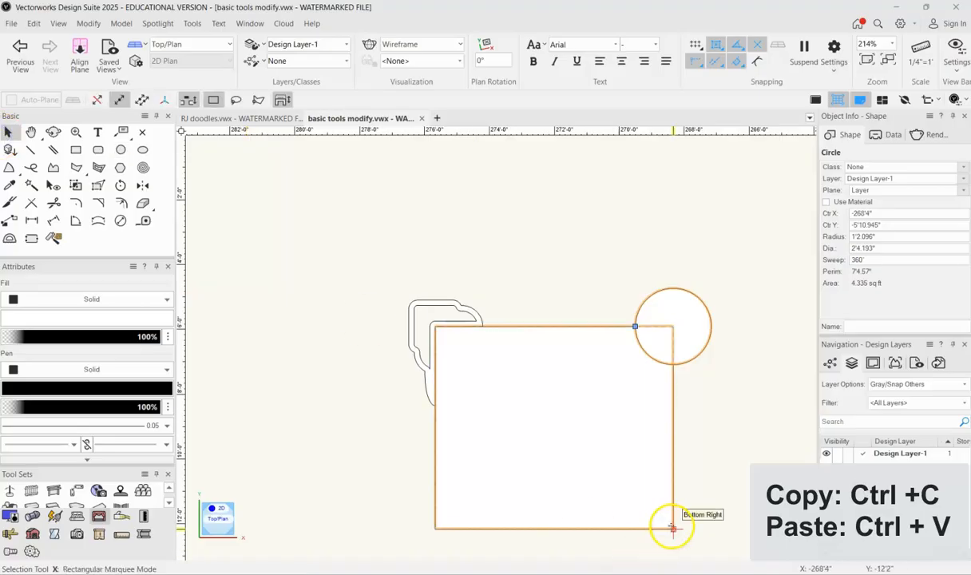
# Paste a copy of the circle onto the rectangle's lower-right corner, and undo the added circles.
pyautogui.click(673, 528)
pyautogui.hotkey('ctrl', 'v')
pyautogui.hotkey('ctrl', 'v')
pyautogui.hotkey('ctrl', 'z')
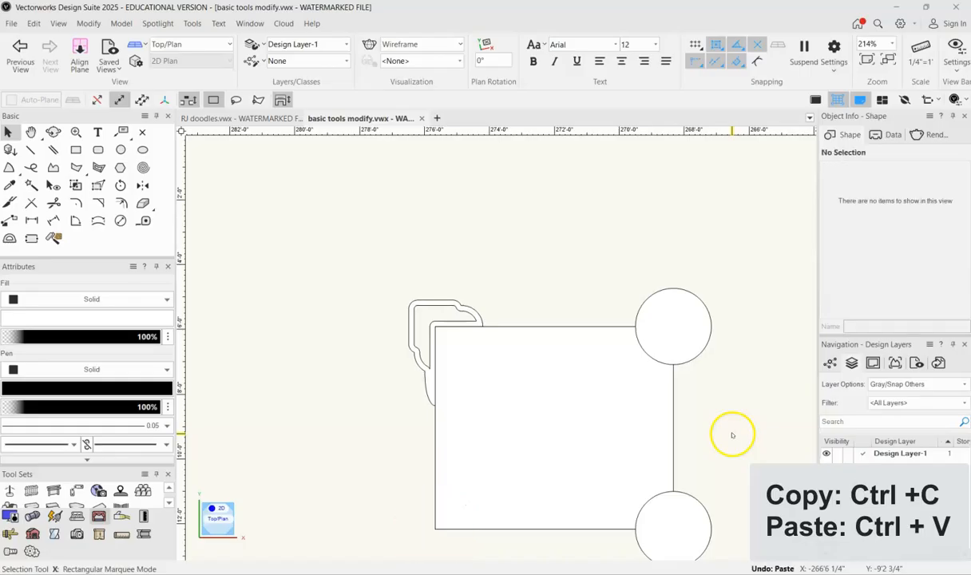
pyautogui.hotkey('ctrl', 'z')
# Copy the ornamental corner polyline and paste it at the rectangle's upper-right and lower-right corners.
pyautogui.click(429, 303)
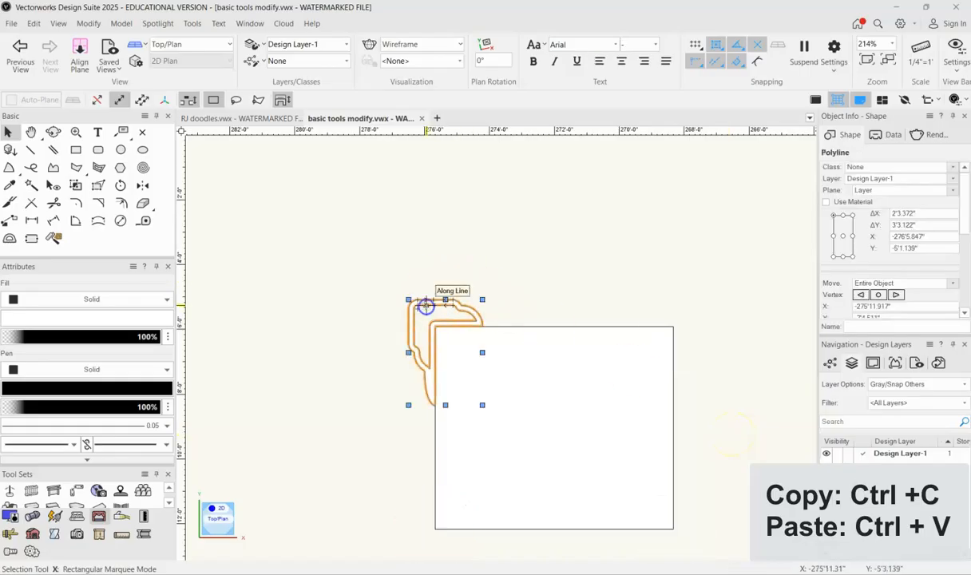
pyautogui.hotkey('ctrl', 'c')
pyautogui.click(672, 327)
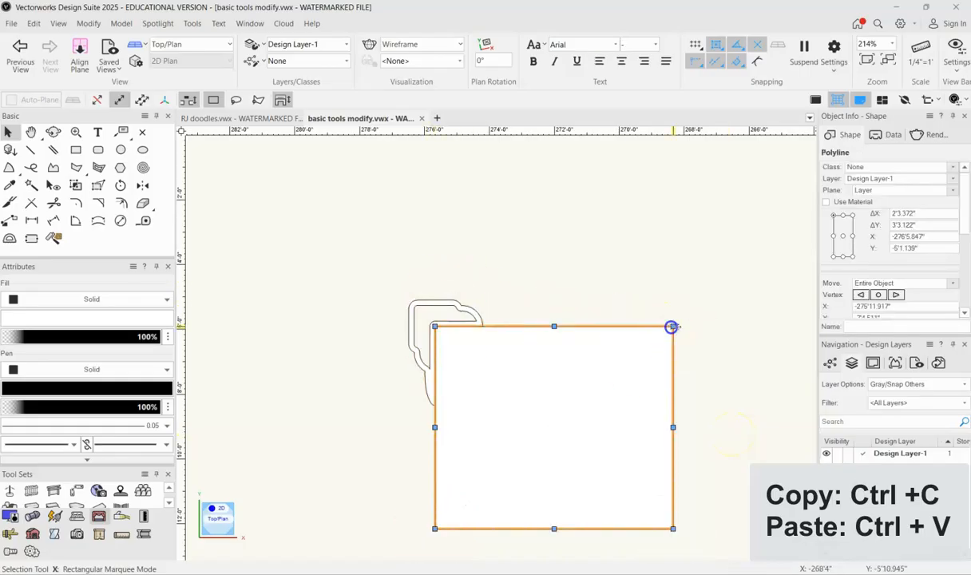
pyautogui.hotkey('ctrl', 'v')
pyautogui.click(672, 527)
pyautogui.hotkey('ctrl', 'v')
# Delete both pasted corner ornaments on the right side of the rectangle.
pyautogui.click(662, 291)
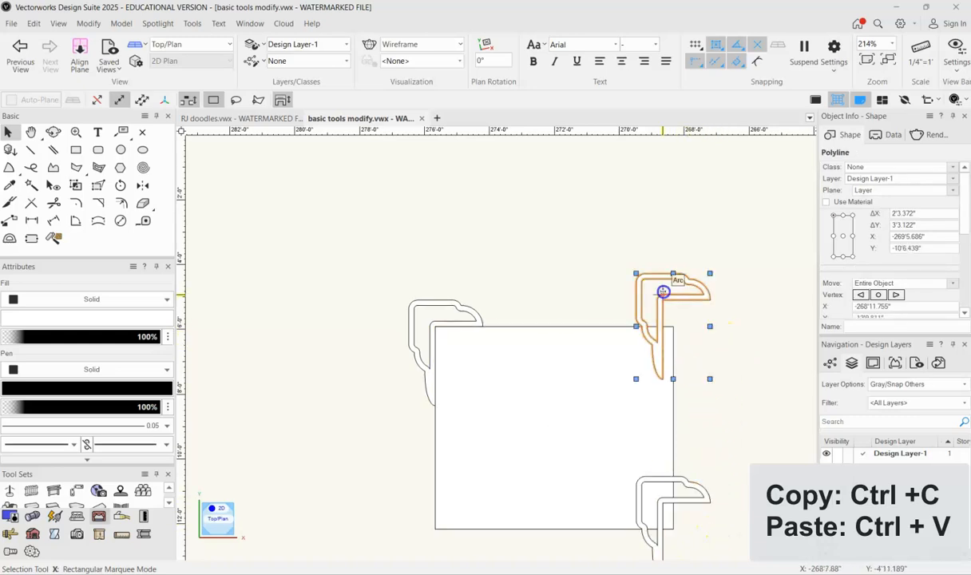
pyautogui.press('Delete')
pyautogui.click(693, 482)
pyautogui.press('Delete')
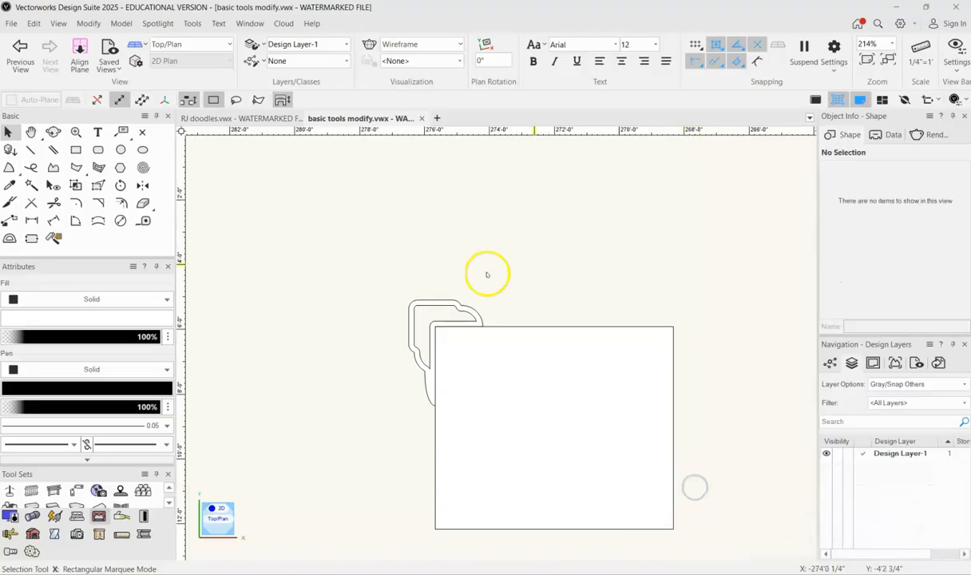
# Mirror a duplicate of the upper-left corner ornament across the rectangle's horizontal centre line to the lower-left corner.
pyautogui.click(452, 299)
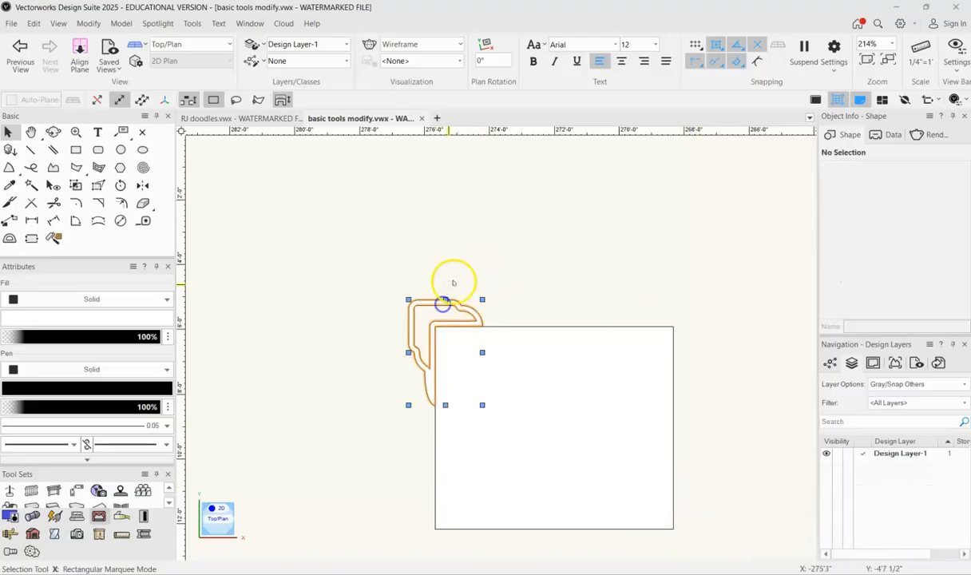
pyautogui.click(141, 186)
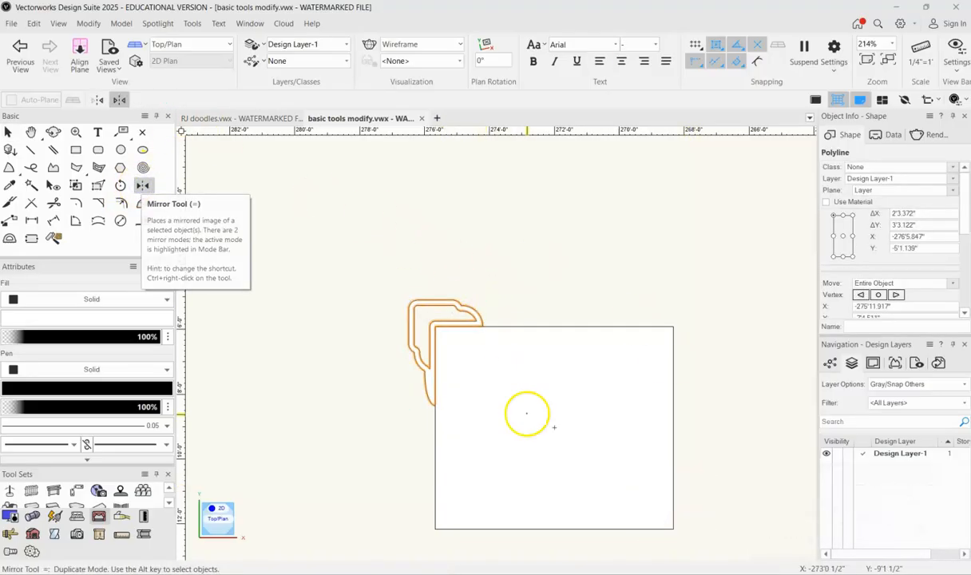
pyautogui.moveTo(554, 428); pyautogui.dragTo(338, 430)
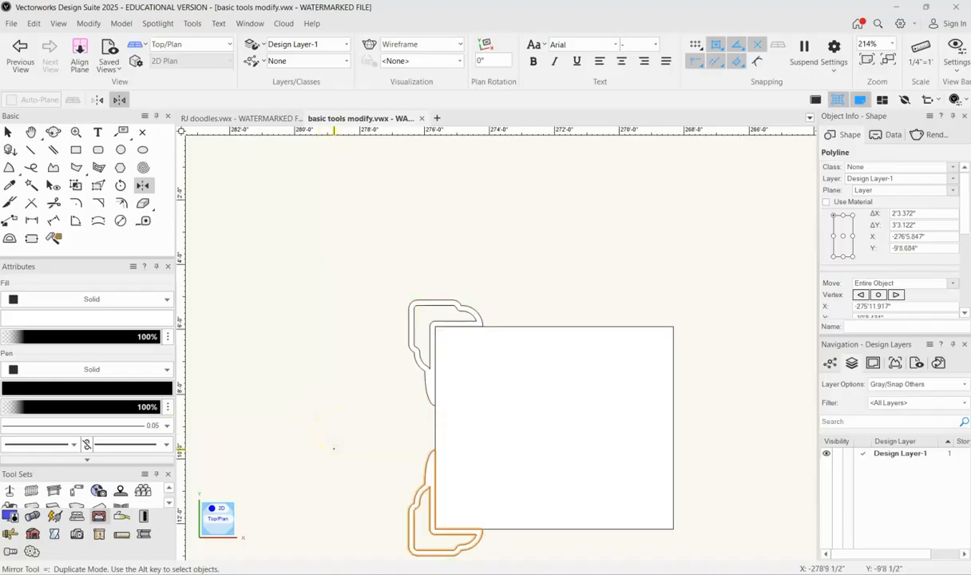
pyautogui.press('x')
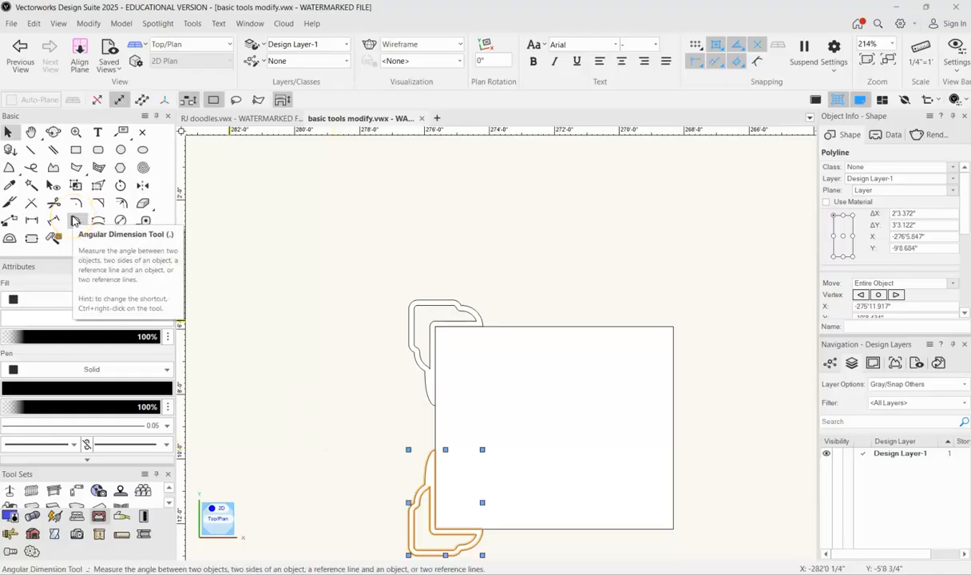
# Mirror duplicates of both left corner ornaments across the rectangle's vertical centre line to its right corners.
pyautogui.keyDown('shift'); pyautogui.click(411, 329); pyautogui.keyUp('shift')
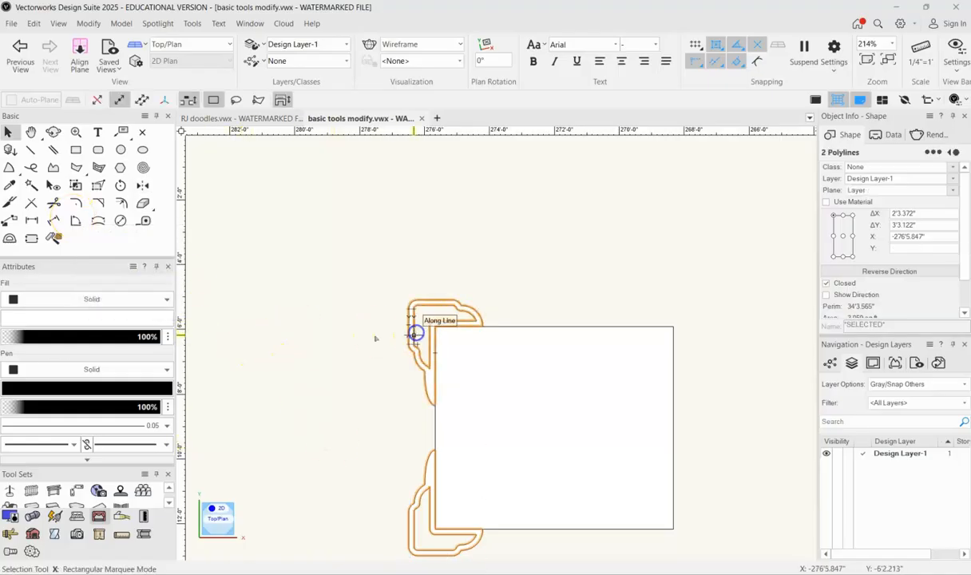
pyautogui.click(124, 184)
pyautogui.click(142, 192)
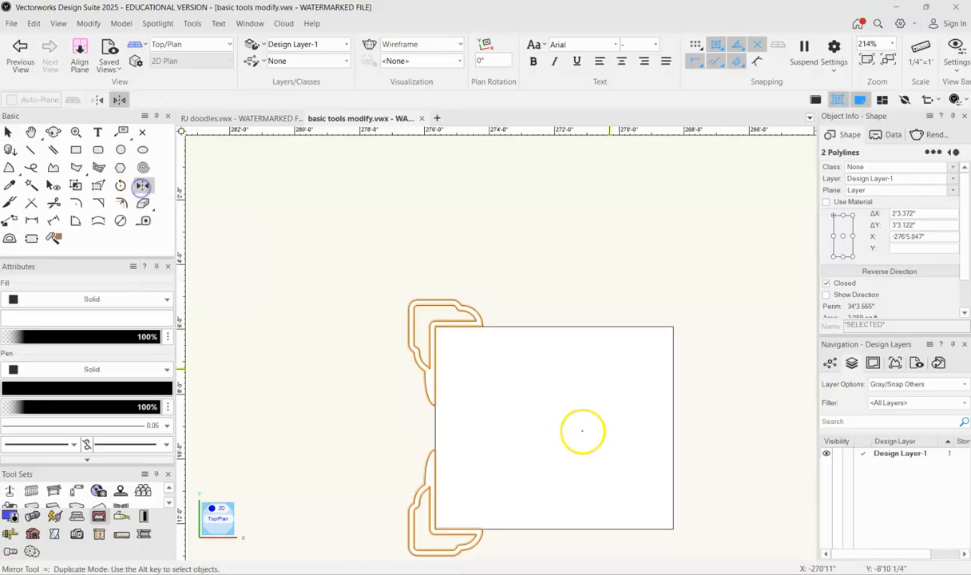
pyautogui.click(555, 425)
pyautogui.click(555, 296)
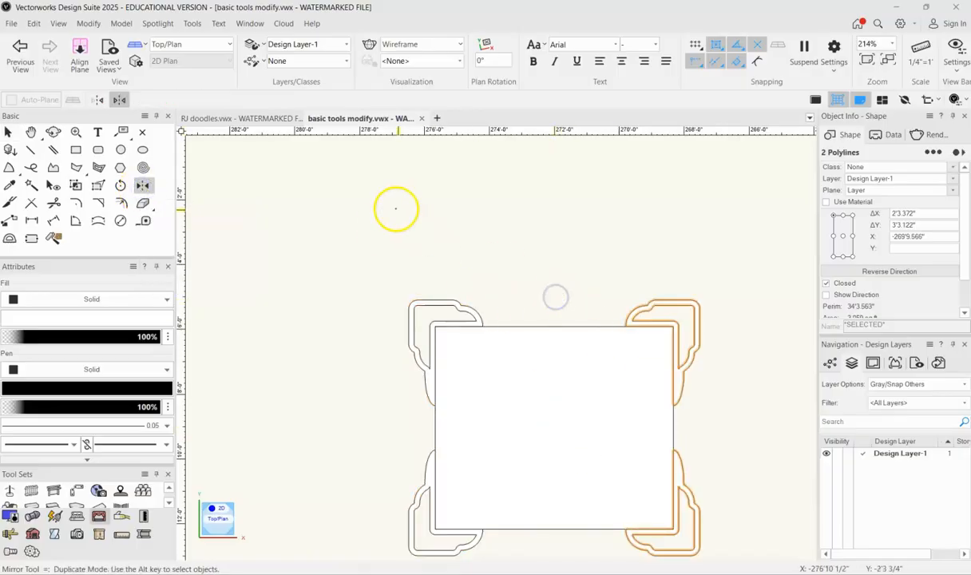
pyautogui.click(8, 132)
pyautogui.click(219, 158)
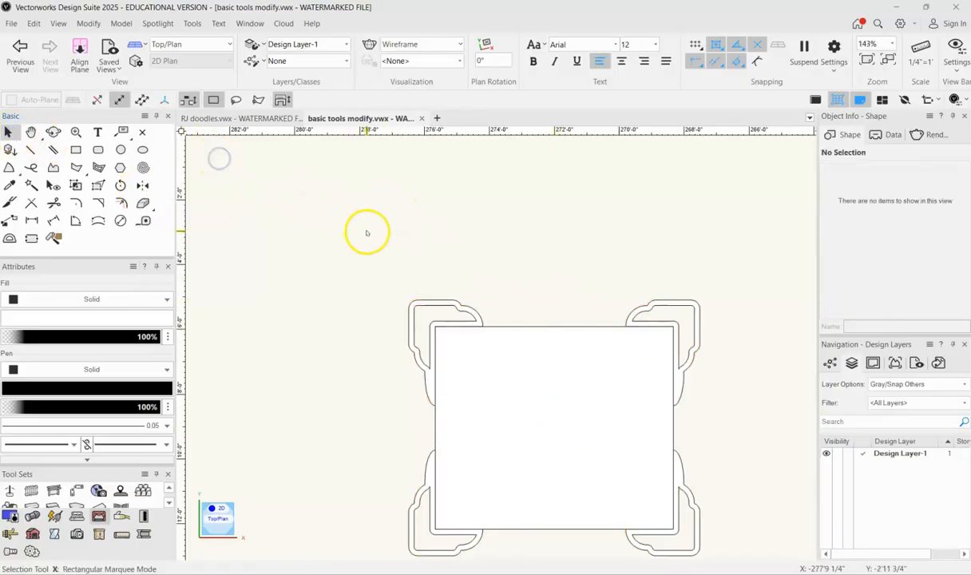
pyautogui.scroll(-2, 367, 232)
pyautogui.scroll(2, 470, 492)
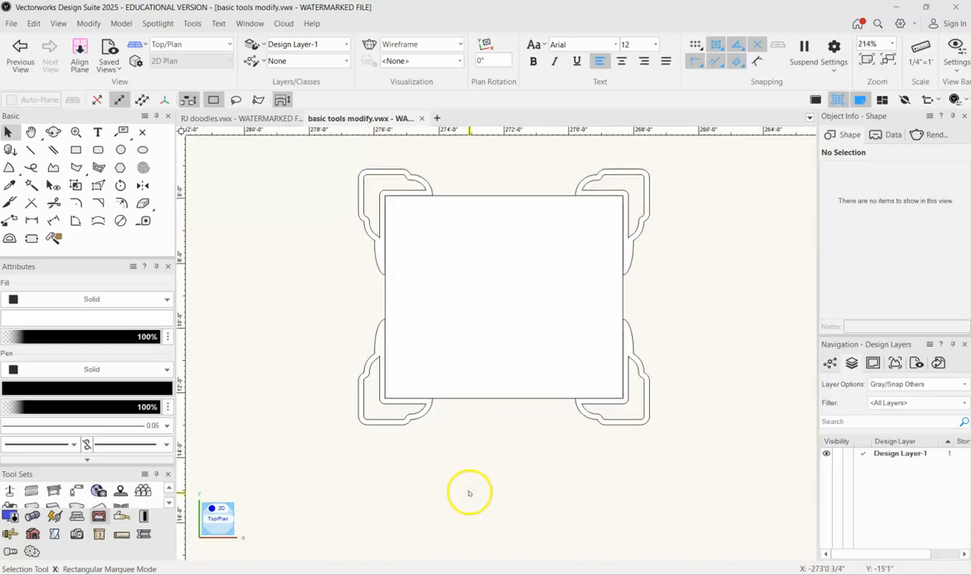
# Try rotating the upright arrow 60° clockwise about the base corner of its shaft, and undo the rotation.
pyautogui.scroll(-2, 467, 493)
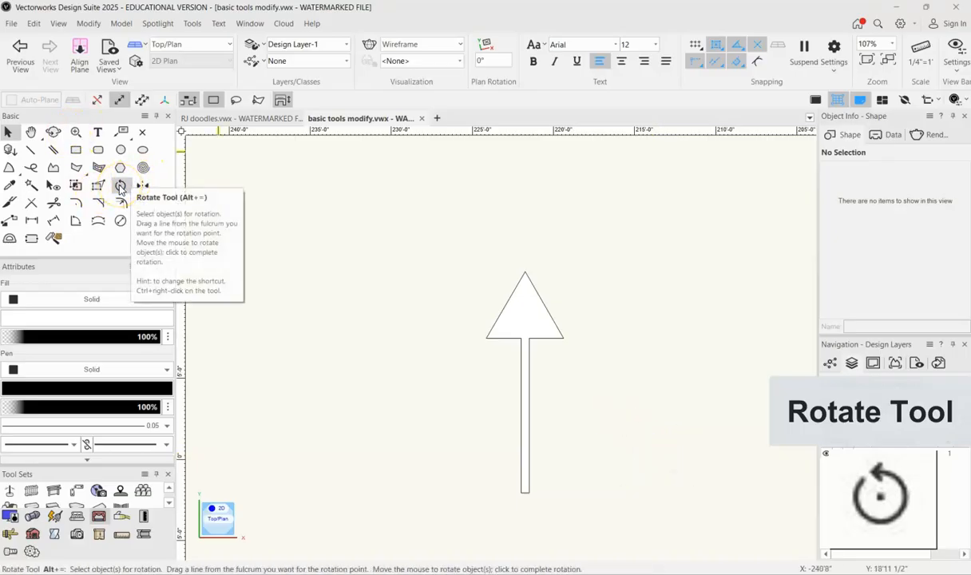
pyautogui.click(546, 320)
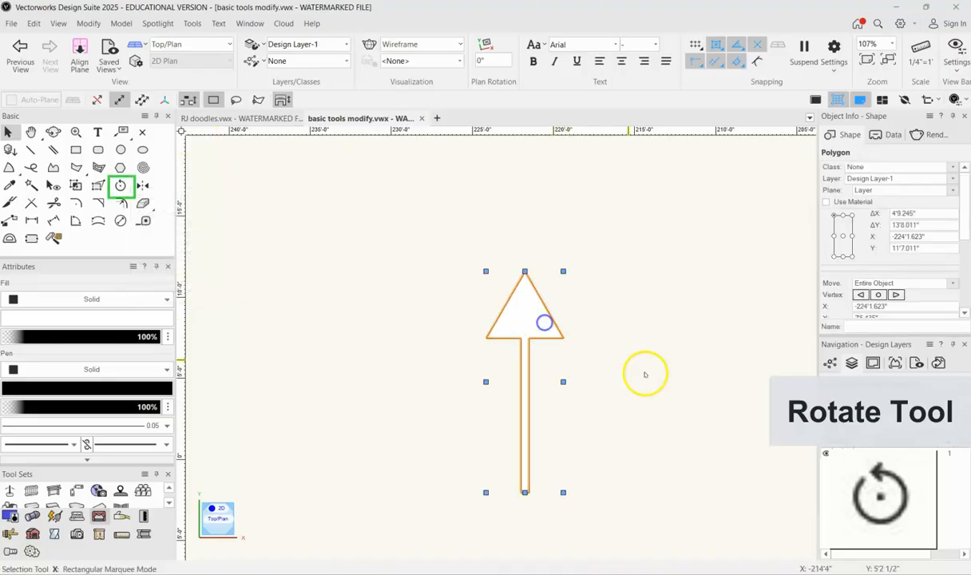
pyautogui.click(121, 185)
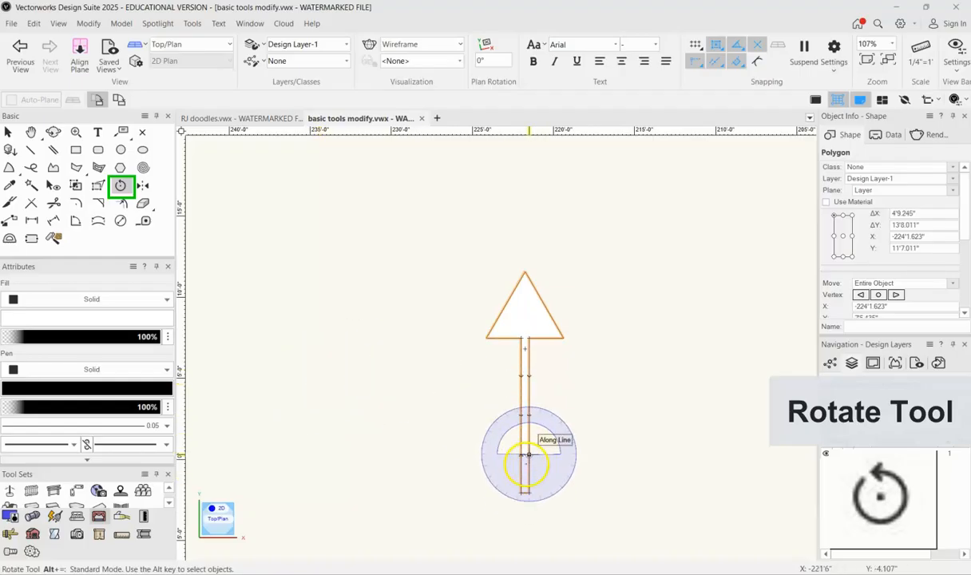
pyautogui.scroll(3, 527, 493)
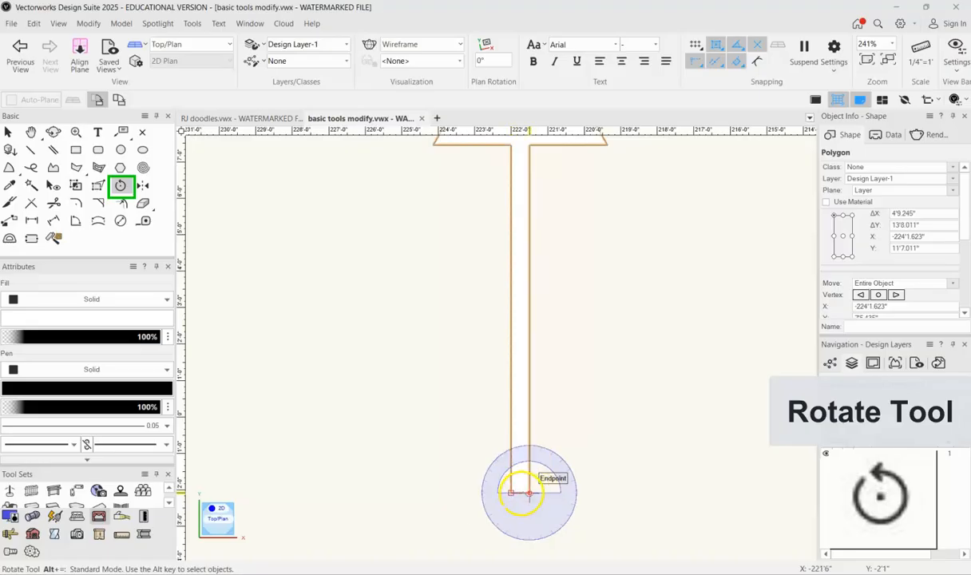
pyautogui.scroll(-3, 520, 493)
pyautogui.click(520, 493)
pyautogui.click(523, 392)
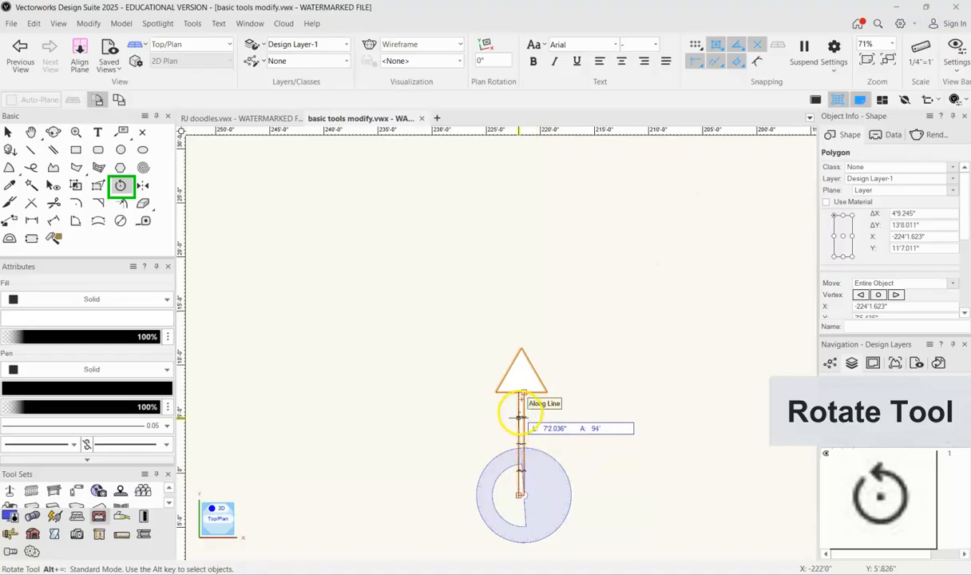
pyautogui.click(523, 391)
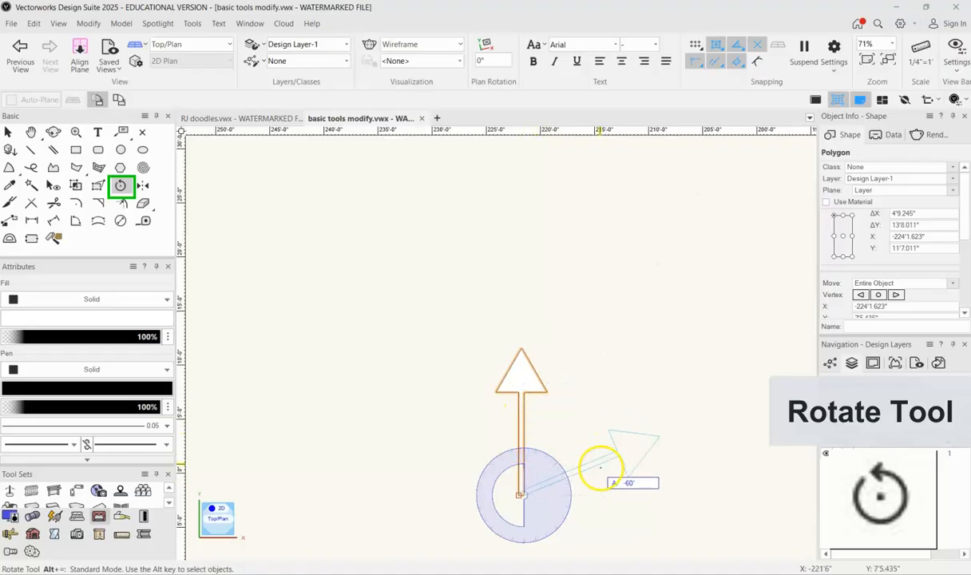
pyautogui.click(623, 433)
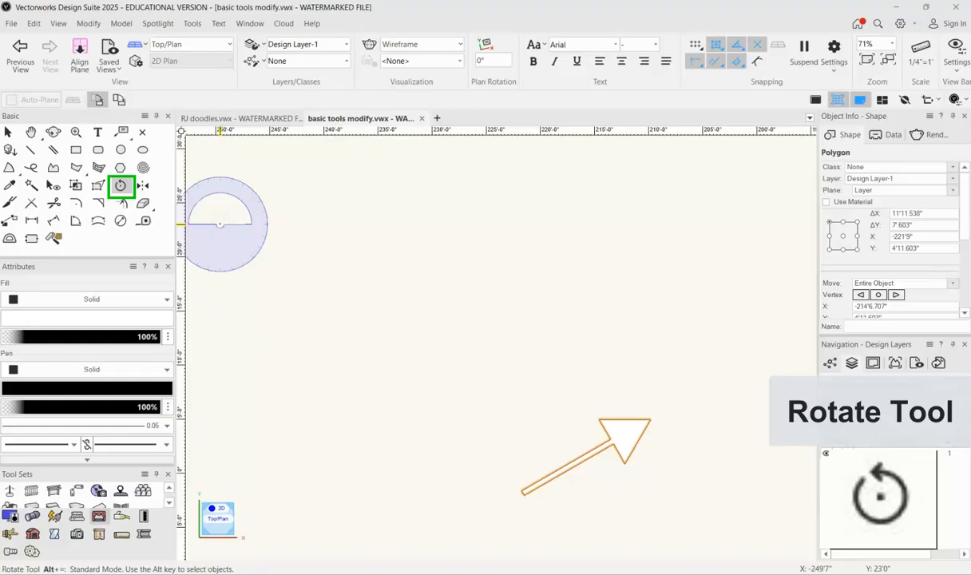
pyautogui.hotkey('ctrl', 'z')
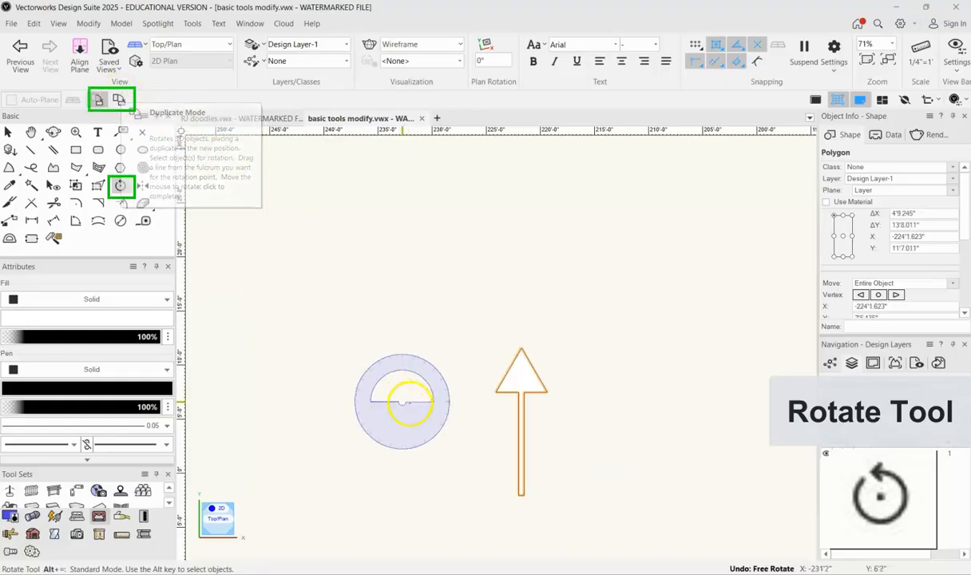
# Rotate the upright arrow 60° clockwise about a point midway along its shaft with the Rotate tool.
pyautogui.scroll(3, 523, 403)
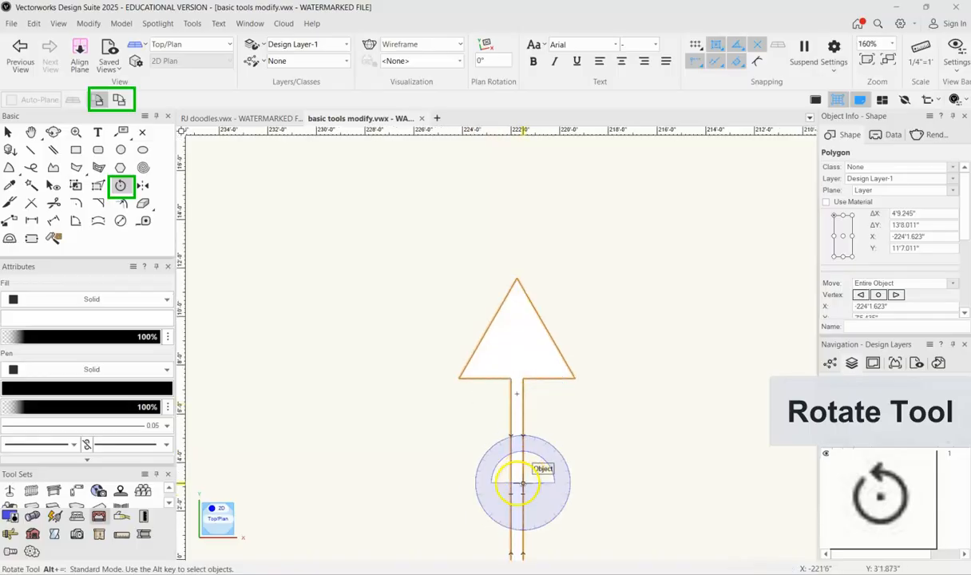
pyautogui.scroll(3, 519, 483)
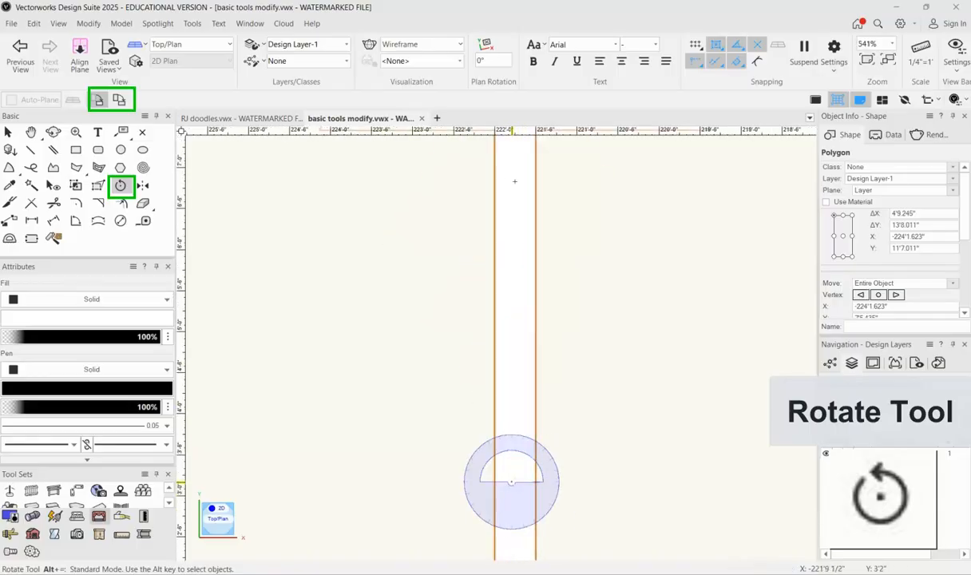
pyautogui.click(512, 482)
pyautogui.scroll(-4, 512, 482)
pyautogui.click(512, 253)
pyautogui.click(654, 386)
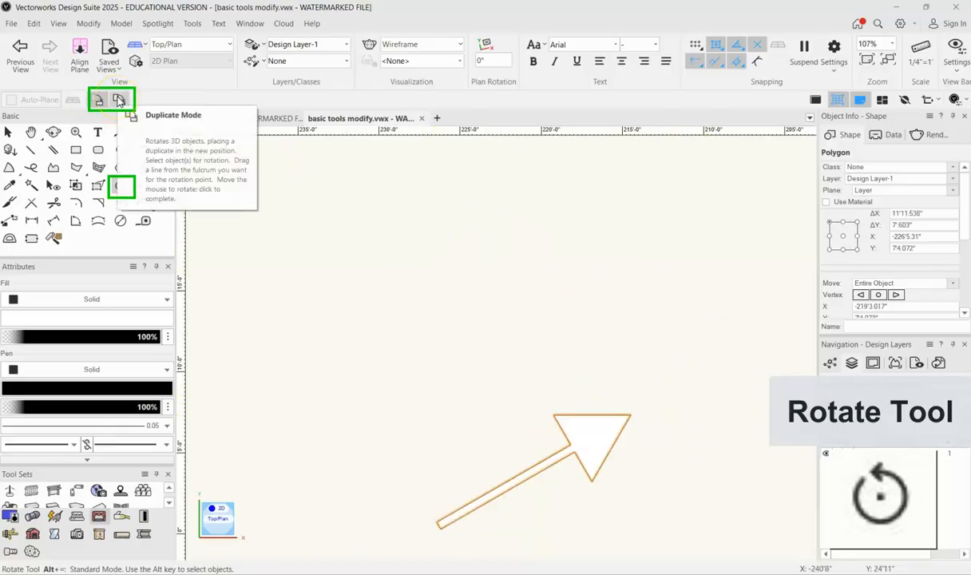
# Create two rotated duplicates of the arrow, fanned counter-clockwise about its shaft base, using the Rotate tool's Duplicate Mode.
pyautogui.click(123, 100)
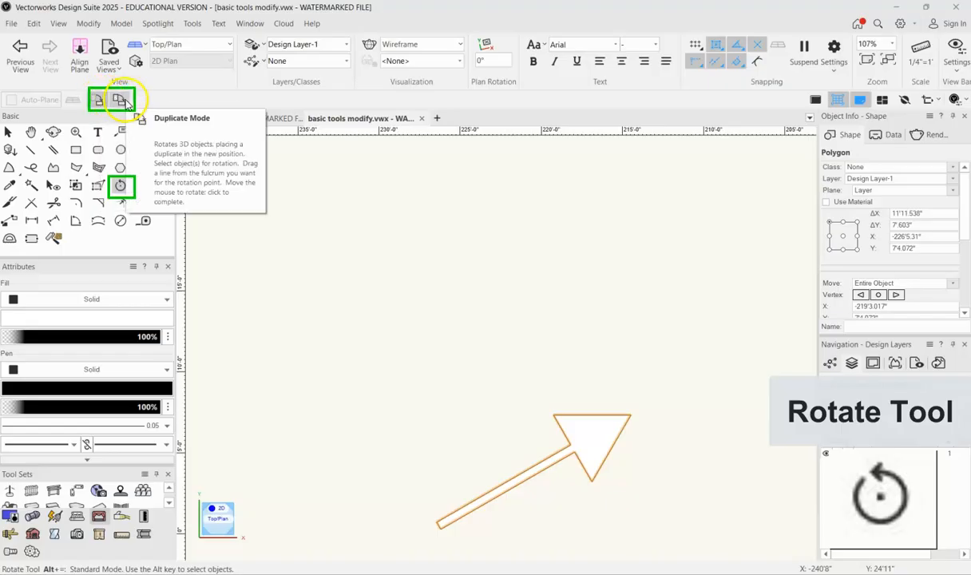
pyautogui.scroll(2, 430, 540)
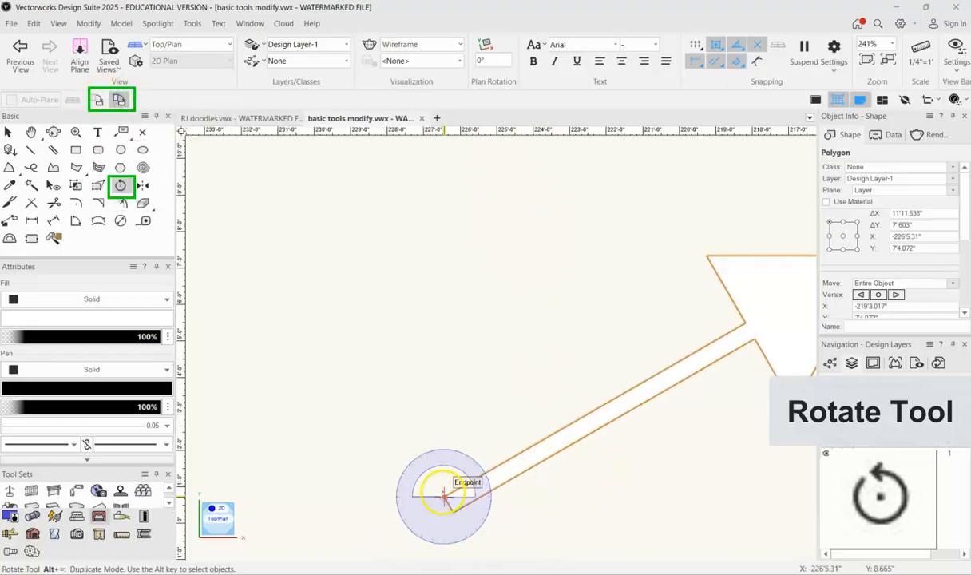
pyautogui.click(602, 399)
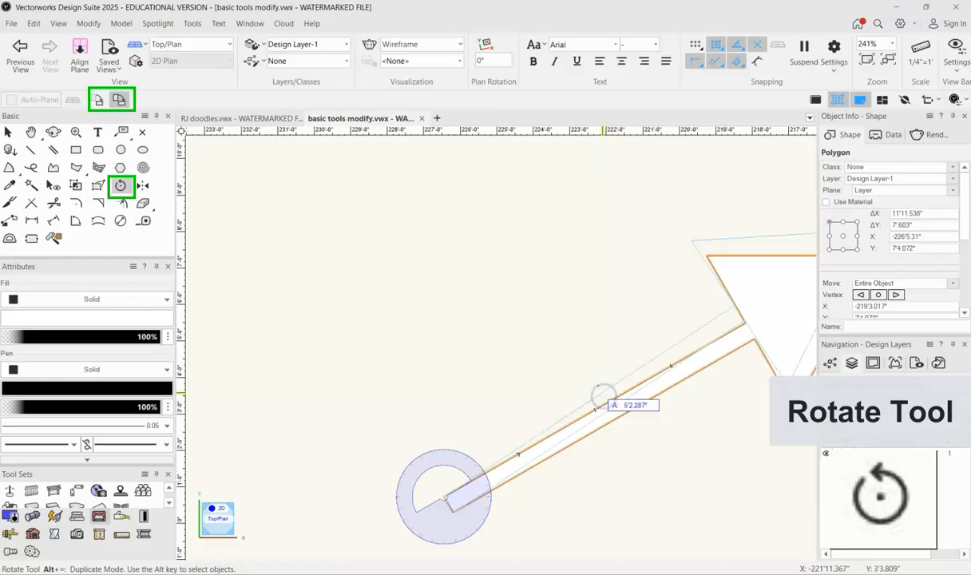
pyautogui.click(533, 327)
pyautogui.click(442, 488)
pyautogui.click(546, 346)
pyautogui.click(470, 313)
# Rotate a third duplicate of the arrow counter-clockwise about the shared shaft base, so it points to the upper left.
pyautogui.scroll(-2, 471, 316)
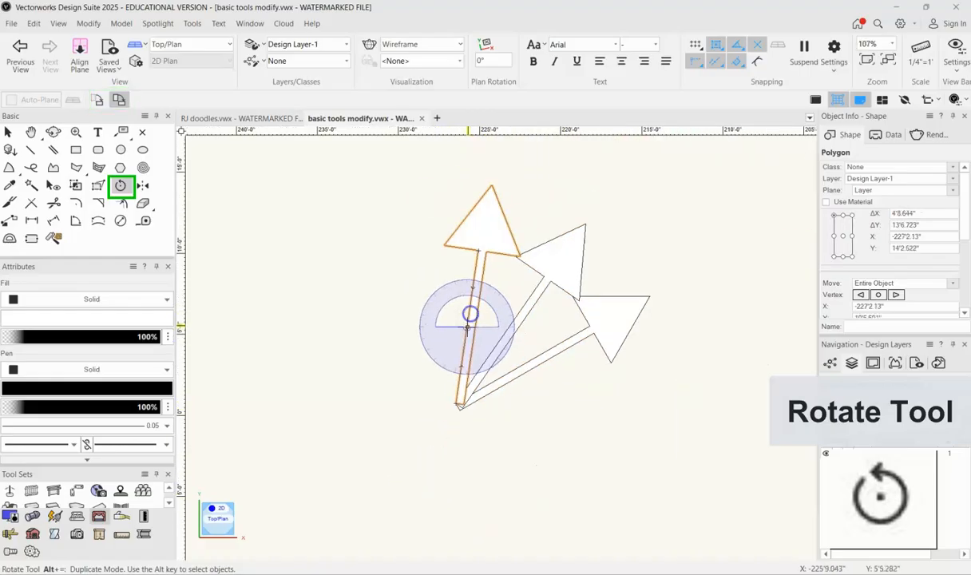
pyautogui.click(460, 405)
pyautogui.click(467, 326)
pyautogui.click(417, 329)
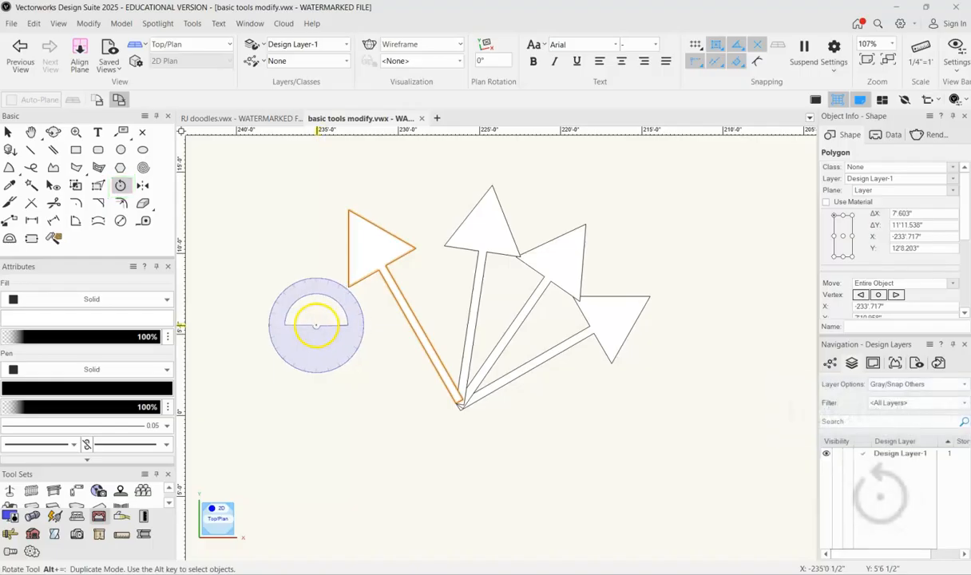
pyautogui.press('Escape')
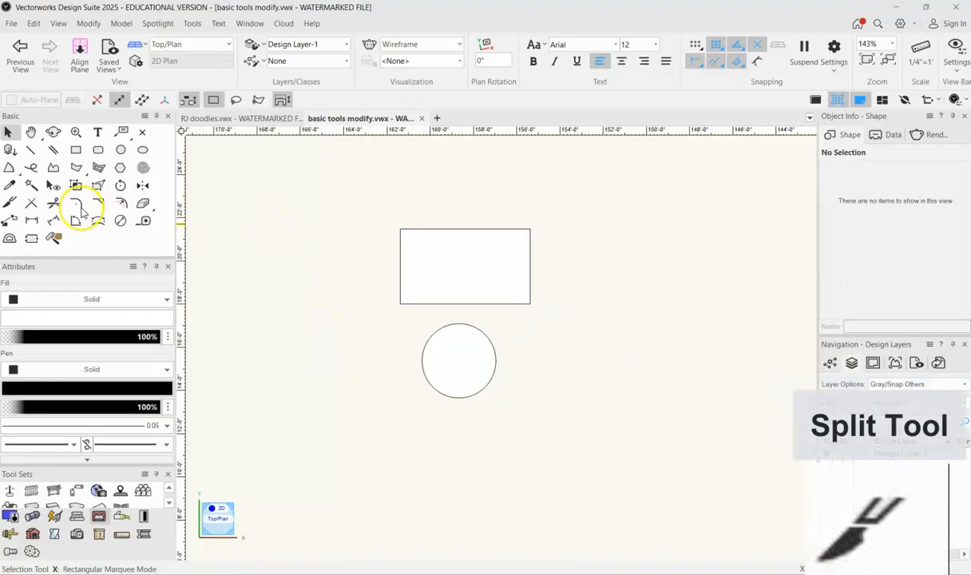
# Split only the selected rectangle with the Split tool's Line Split Mode, drawing a steep cutting line through both rectangle and circle.
pyautogui.click(11, 202)
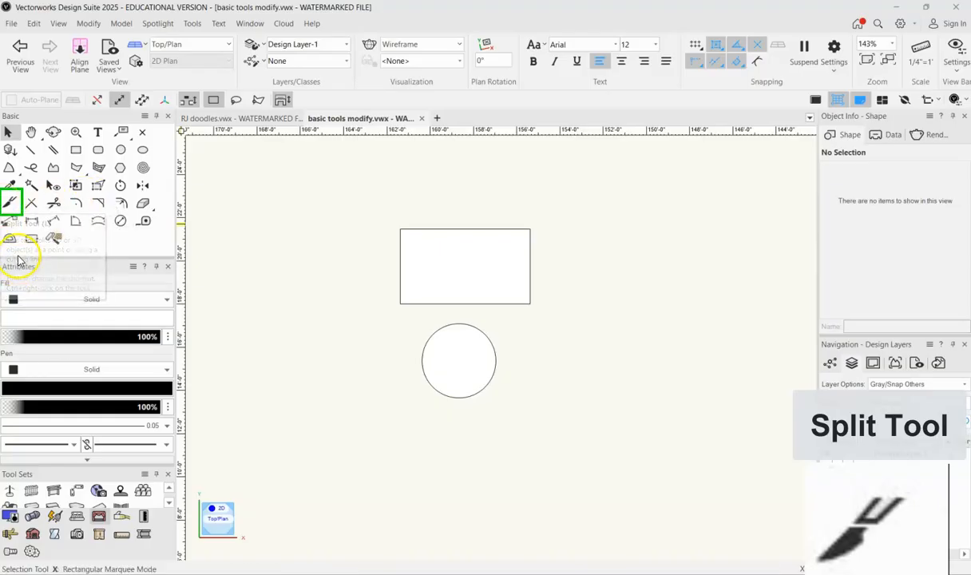
pyautogui.click(12, 134)
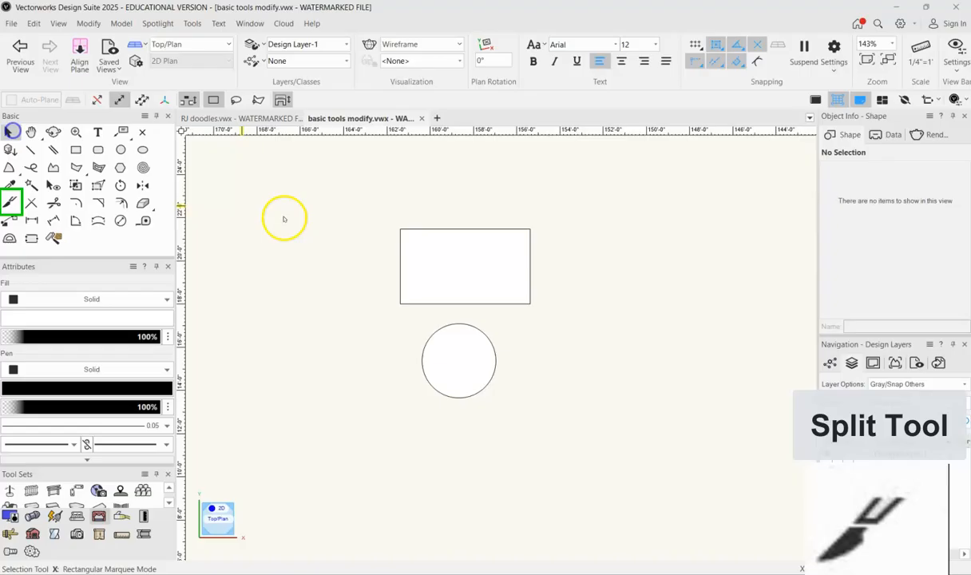
pyautogui.click(411, 241)
pyautogui.click(10, 202)
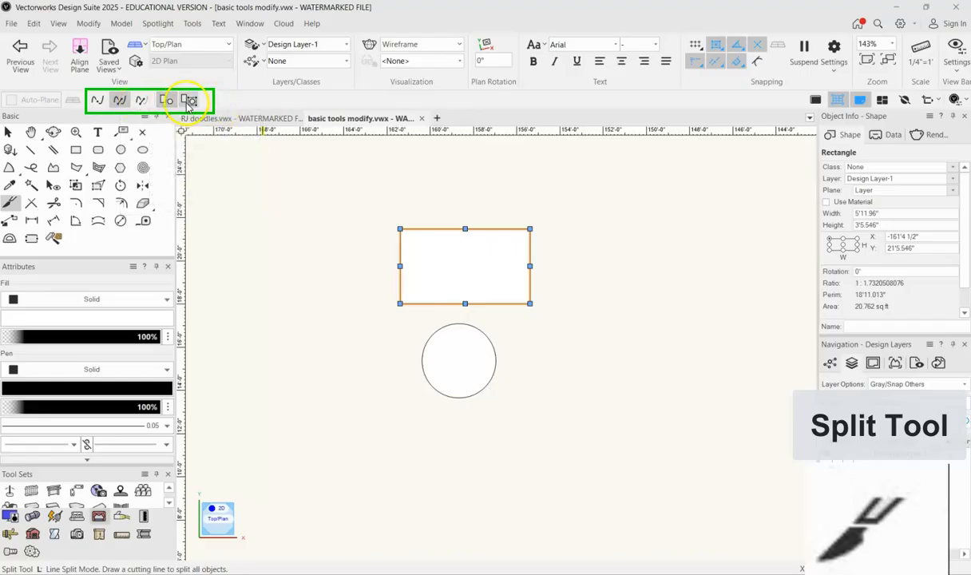
pyautogui.click(190, 100)
pyautogui.moveTo(424, 170); pyautogui.dragTo(489, 459)
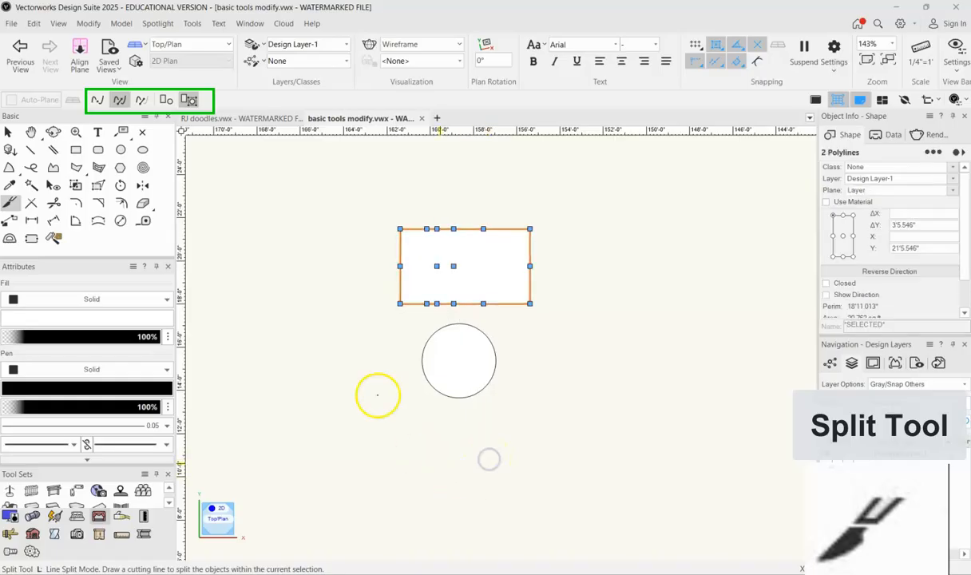
# Try moving the split rectangle's pieces apart, and undo back to the unsplit rectangle.
pyautogui.press('x')
pyautogui.moveTo(520, 296); pyautogui.dragTo(568, 292)
pyautogui.moveTo(473, 291); pyautogui.dragTo(347, 270)
pyautogui.click(343, 300)
pyautogui.click(346, 324)
pyautogui.hotkey('ctrl', 'z')
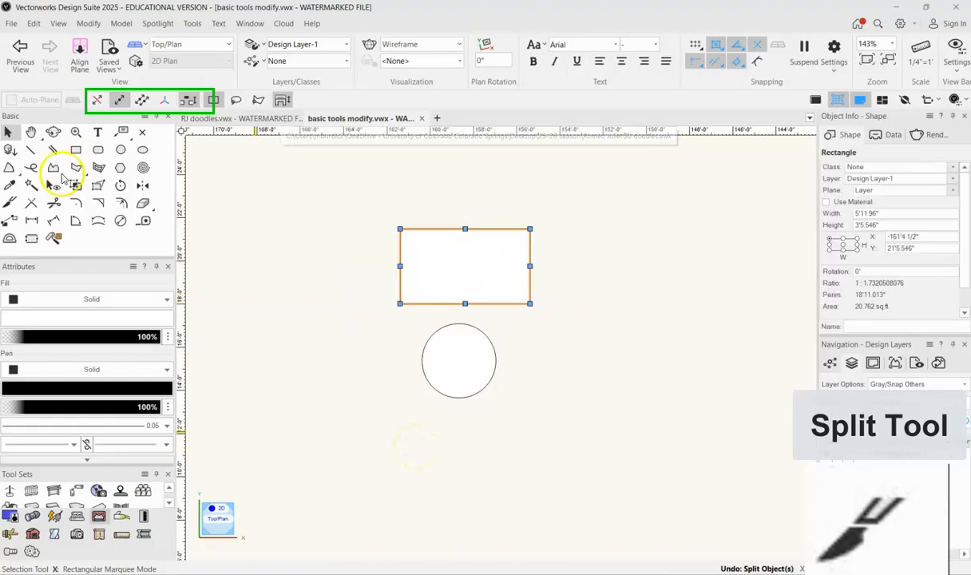
# Split all objects with a steep cutting line from above the rectangle to below the circle, using Line Split Mode.
pyautogui.click(31, 150)
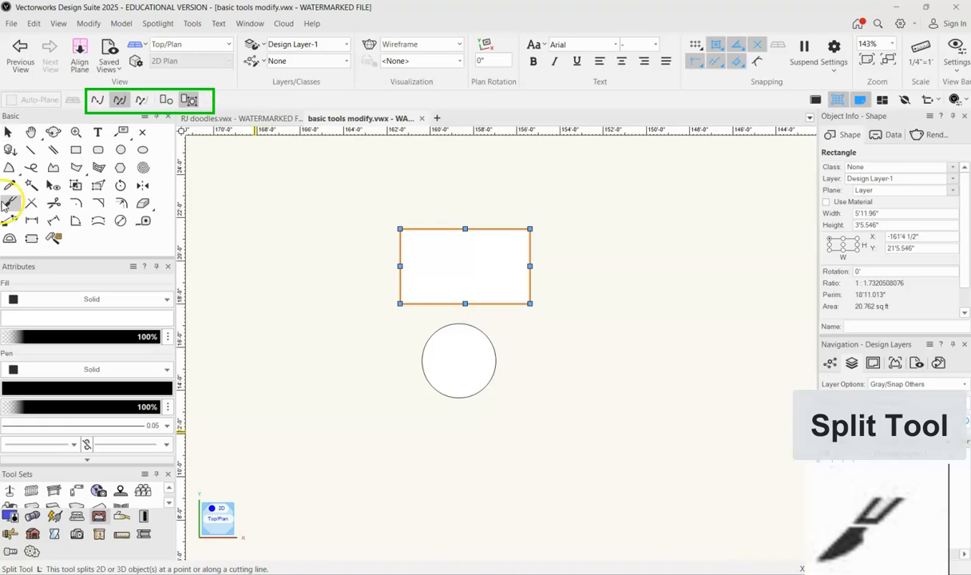
pyautogui.click(164, 100)
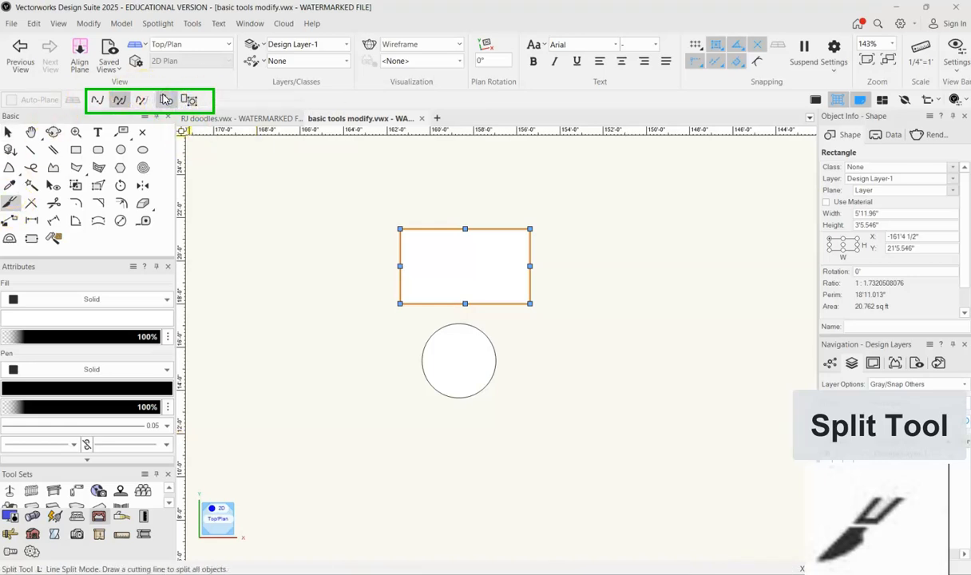
pyautogui.click(420, 179)
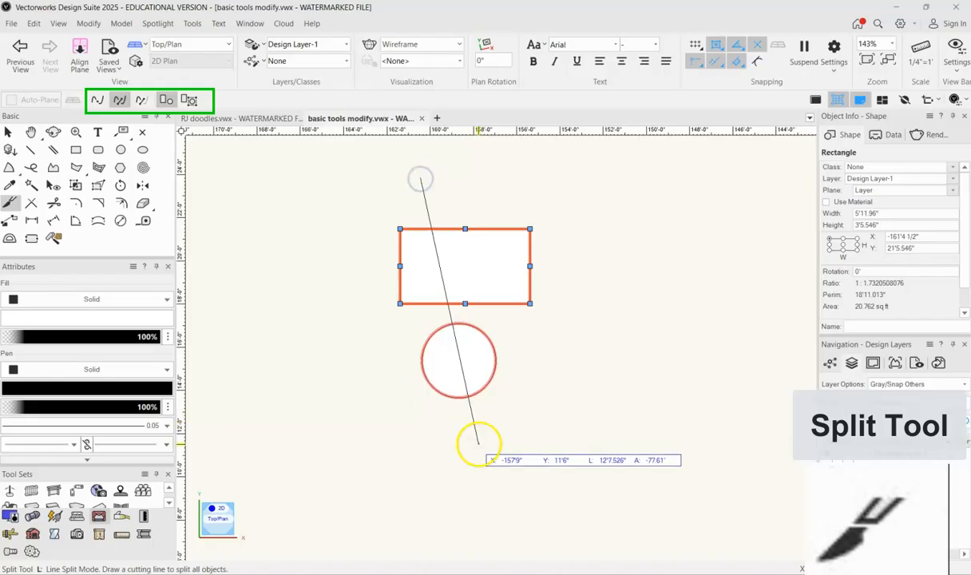
pyautogui.click(482, 448)
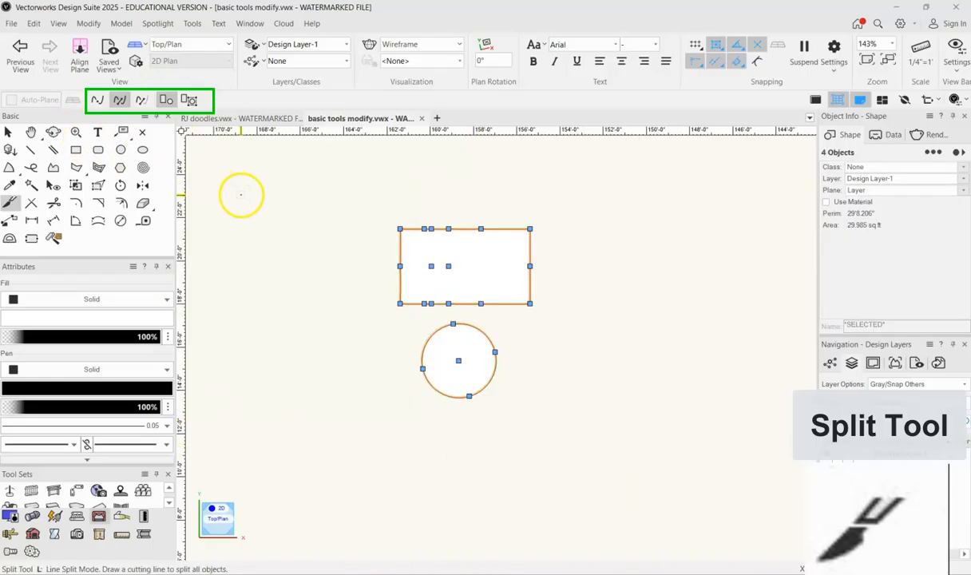
# Move the left pieces of the split rectangle and circle to the left, leaving a gap between the halves.
pyautogui.press('x')
pyautogui.press('x')
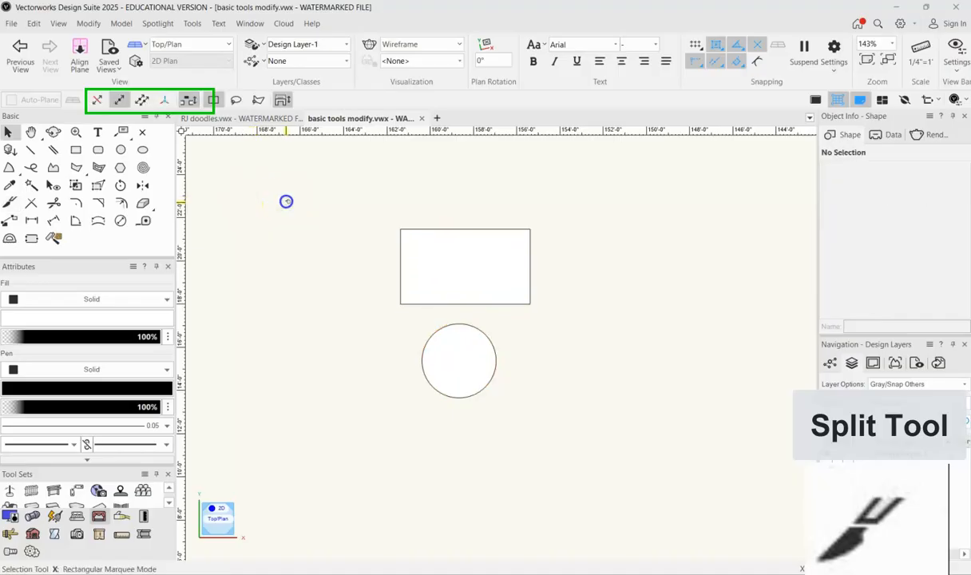
pyautogui.click(389, 230)
pyautogui.click(365, 383)
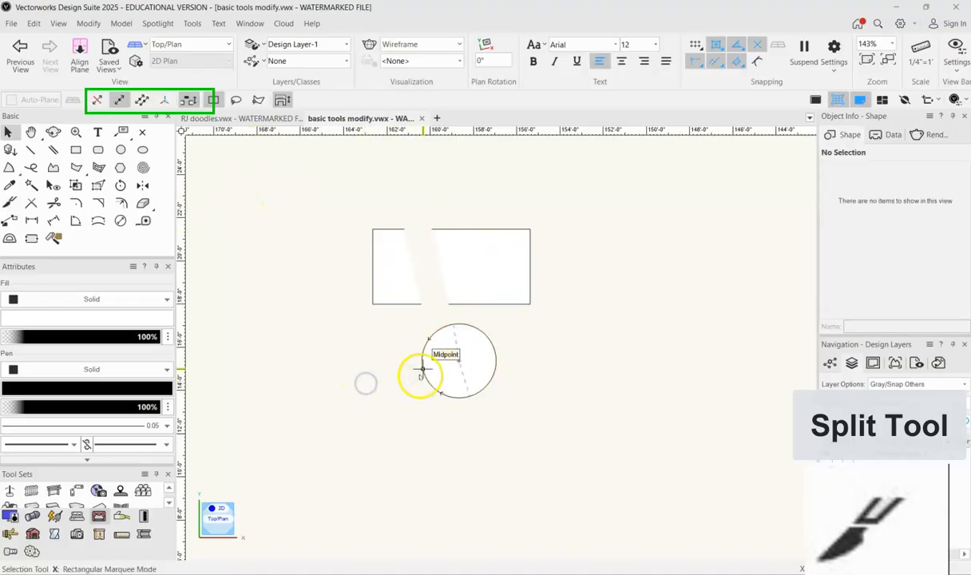
pyautogui.click(371, 371)
pyautogui.click(383, 430)
# Trim the rectangle's right piece along a slanted cutting line in Line Trim Mode, keeping the side right of the line.
pyautogui.click(9, 204)
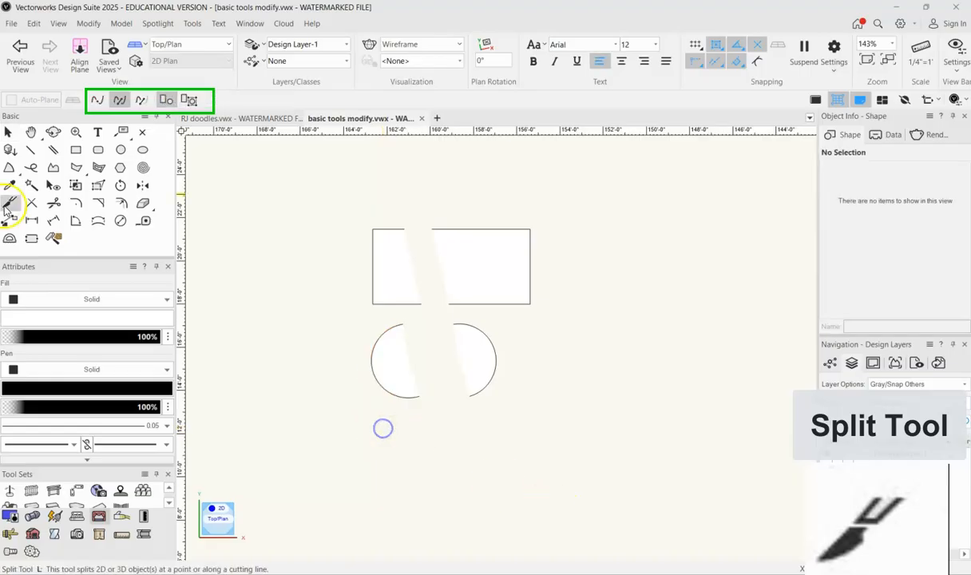
pyautogui.click(143, 101)
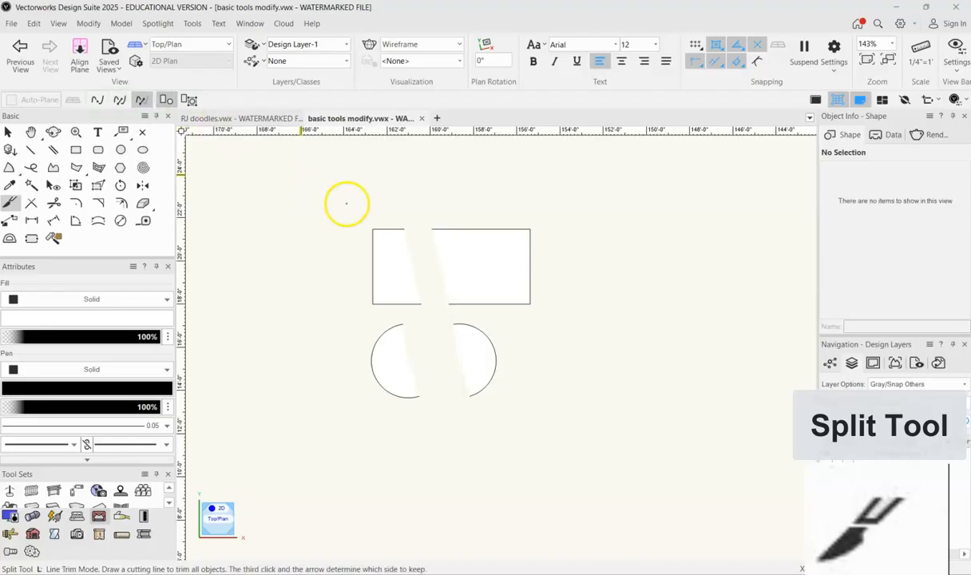
pyautogui.click(472, 194)
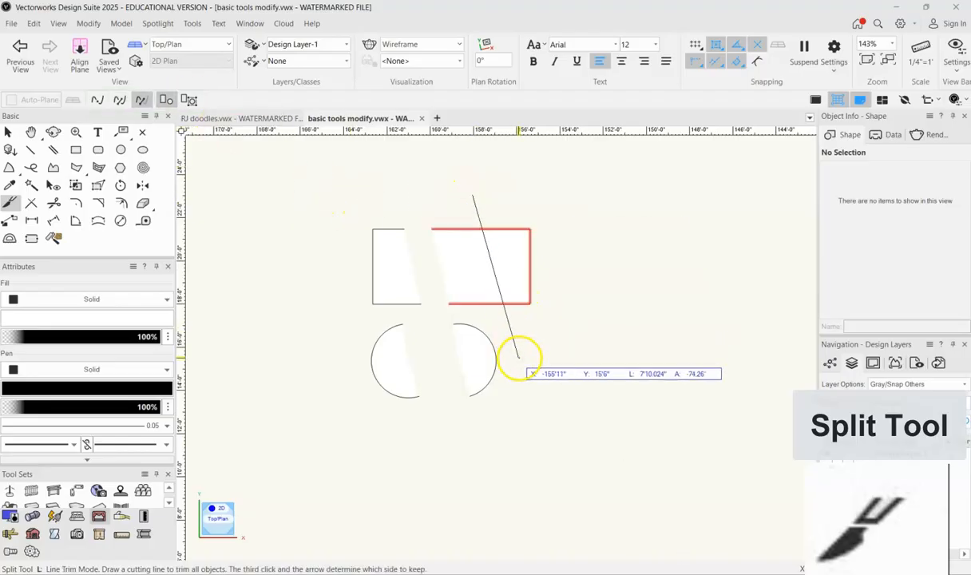
pyautogui.click(519, 358)
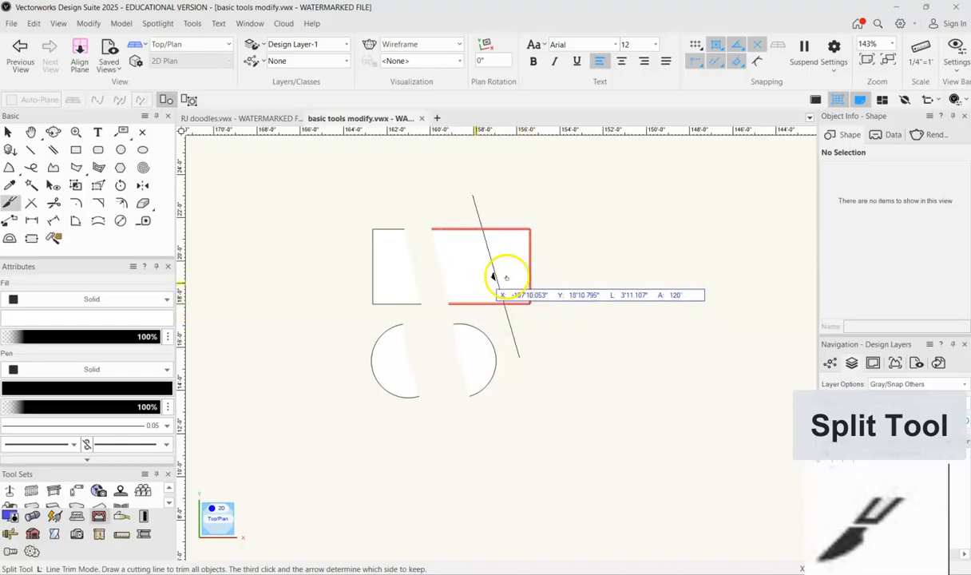
pyautogui.click(571, 263)
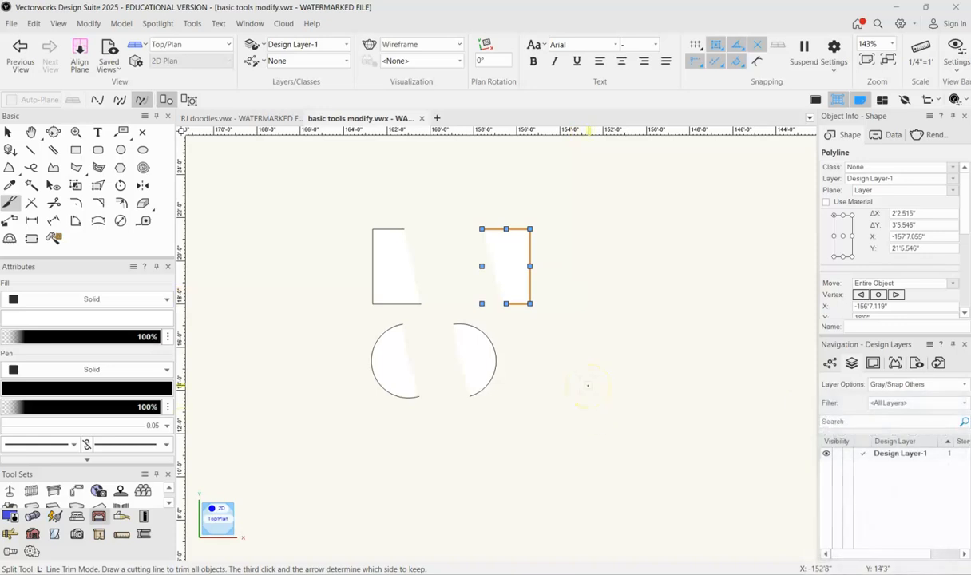
# Extrude the open left piece of the split rectangle to 5'0".
pyautogui.press('x')
pyautogui.click(588, 386)
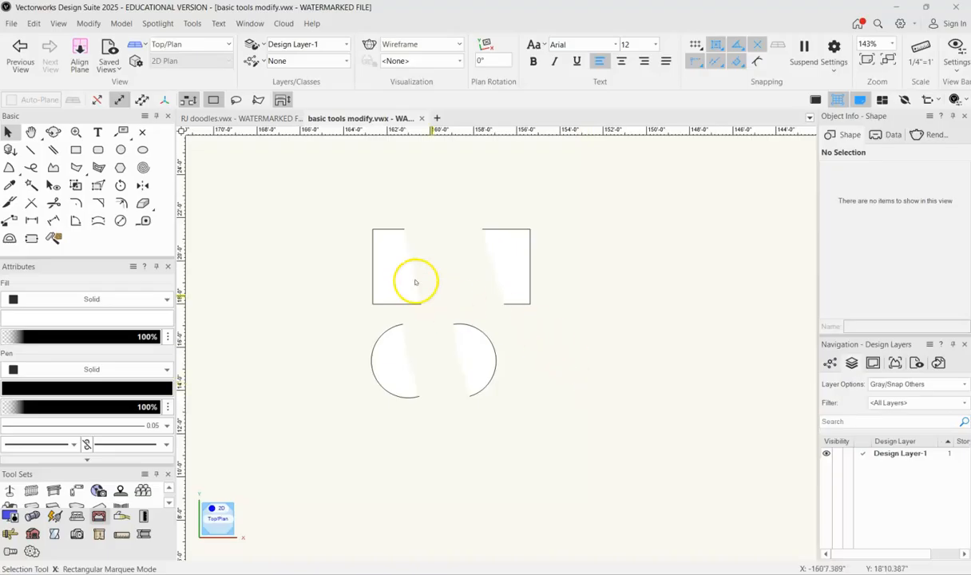
pyautogui.click(389, 230)
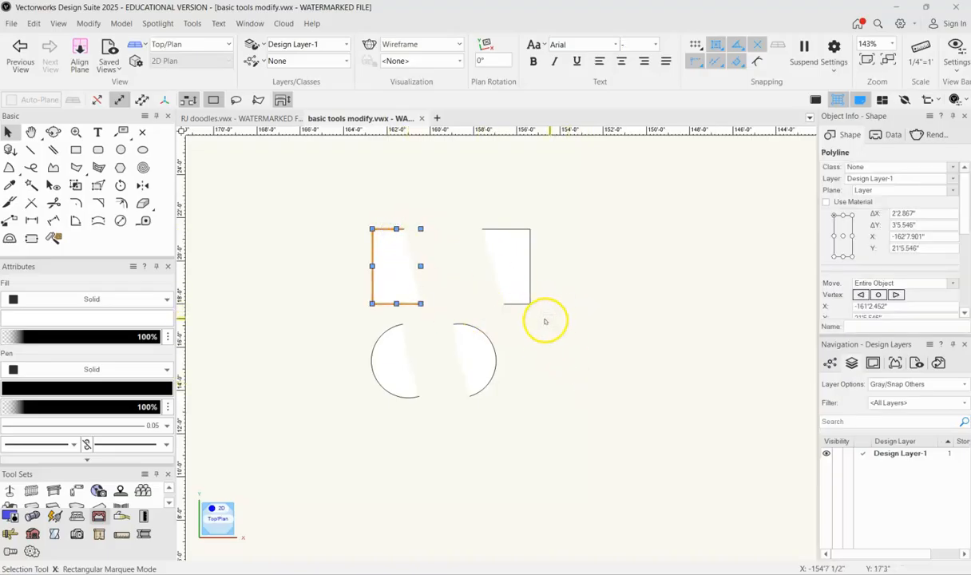
pyautogui.moveTo(546, 356)
pyautogui.keyDown('ctrl'); pyautogui.mouseDown(button='middle')
pyautogui.moveTo(537, 373)
pyautogui.moveTo(511, 336)
pyautogui.mouseUp(button='middle'); pyautogui.keyUp('ctrl')
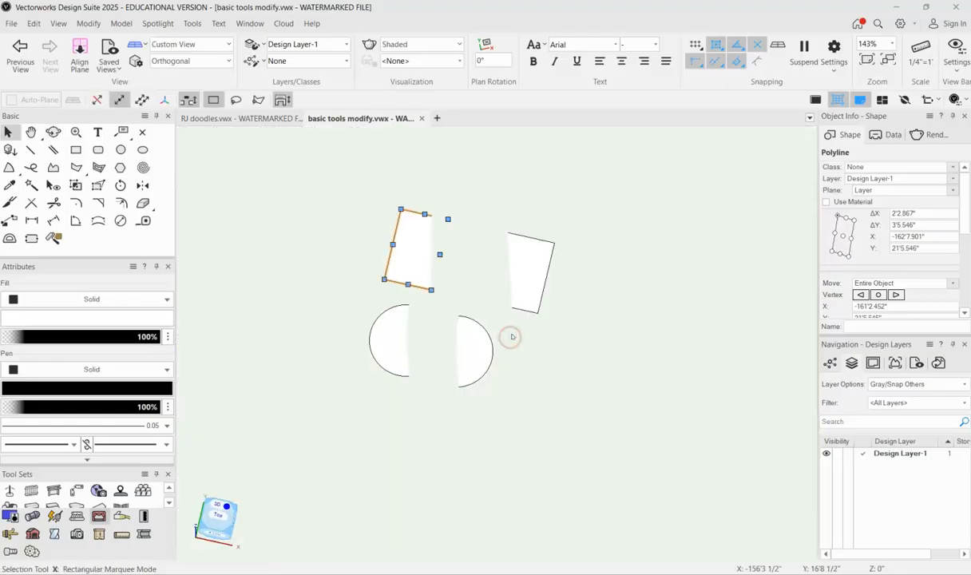
pyautogui.hotkey('ctrl', 'e')
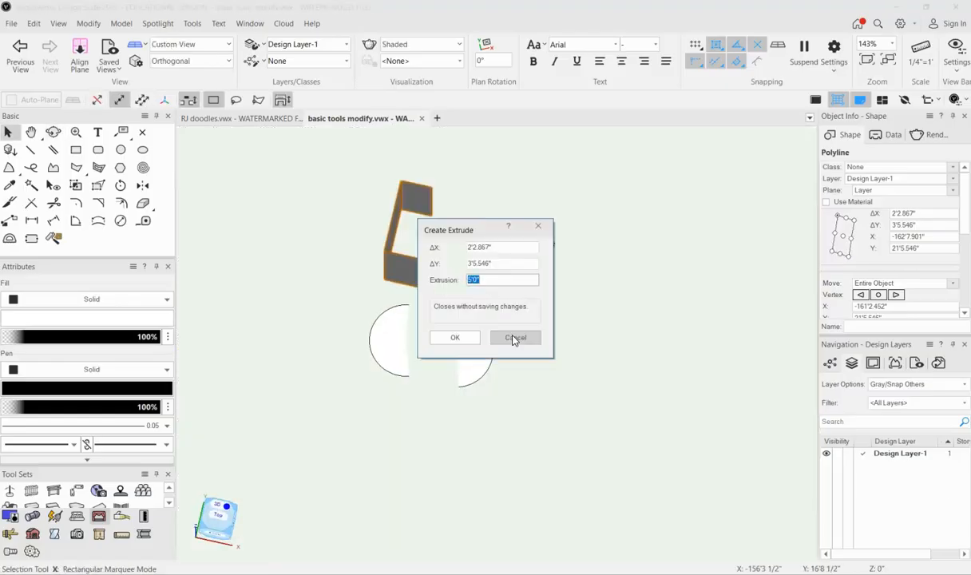
pyautogui.press('Return')
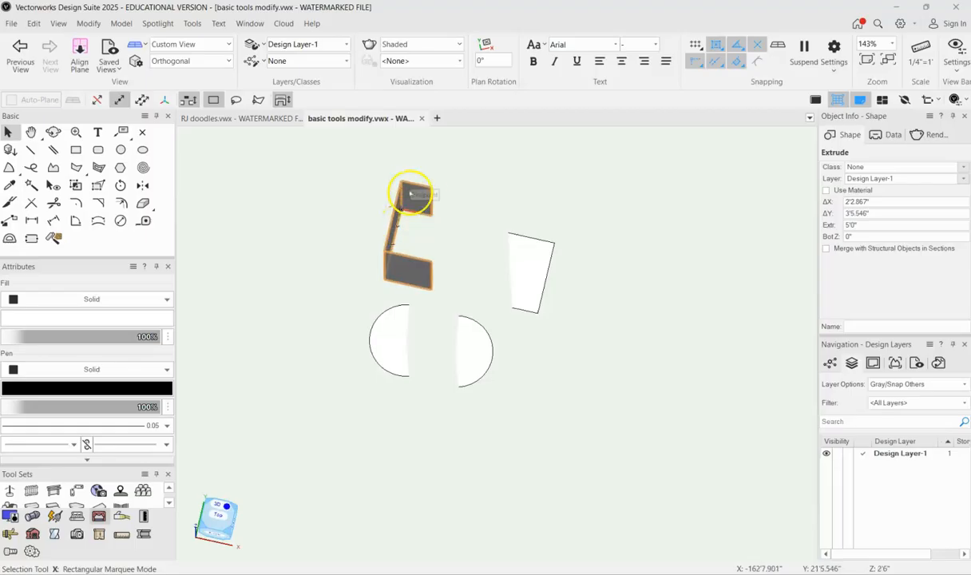
# Try drawing a line across the open side of the rectangle's right piece and extruding both together to 5'0".
pyautogui.click(543, 298)
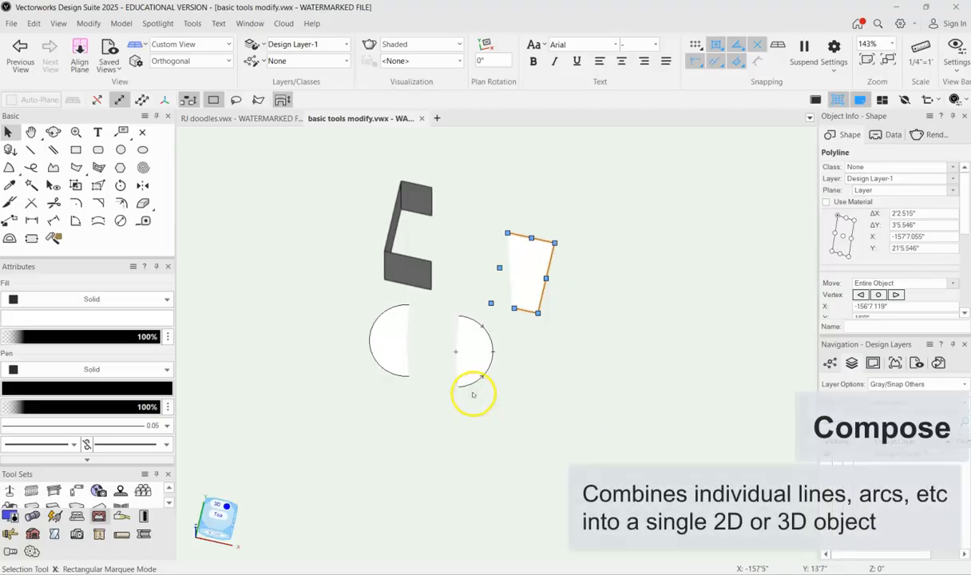
pyautogui.click(30, 149)
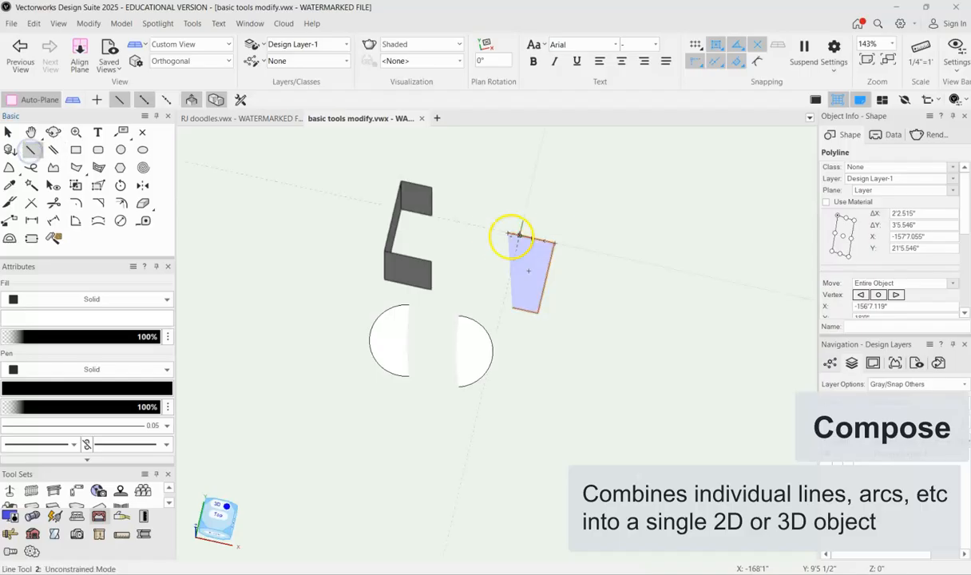
pyautogui.moveTo(502, 234); pyautogui.dragTo(511, 309)
pyautogui.click(8, 131)
pyautogui.moveTo(488, 206); pyautogui.dragTo(589, 346)
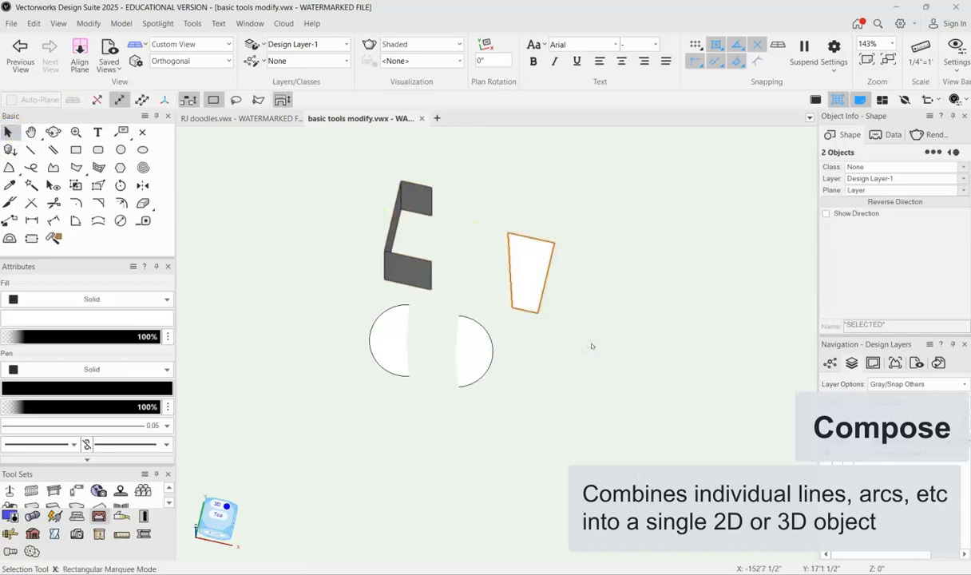
pyautogui.hotkey('ctrl', 'e')
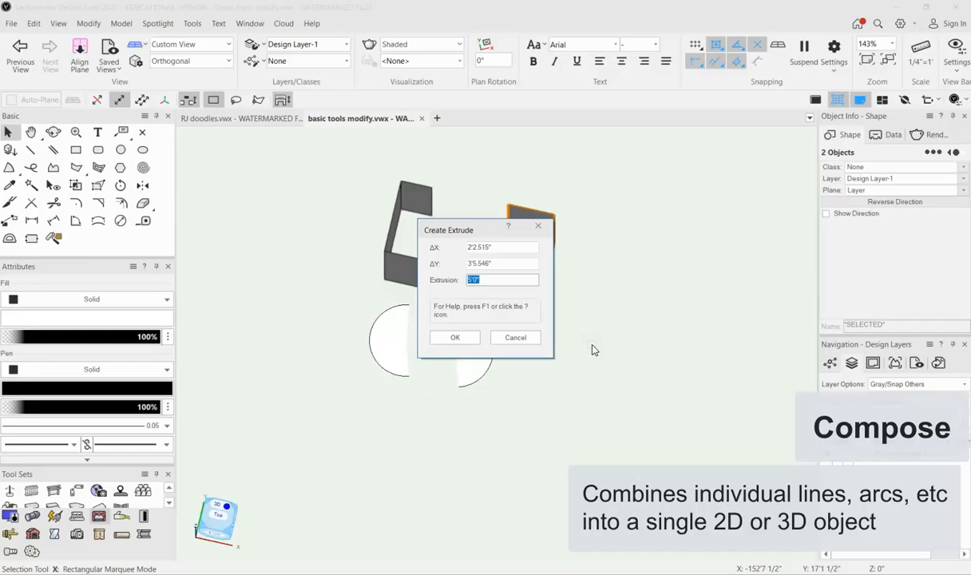
pyautogui.press('Return')
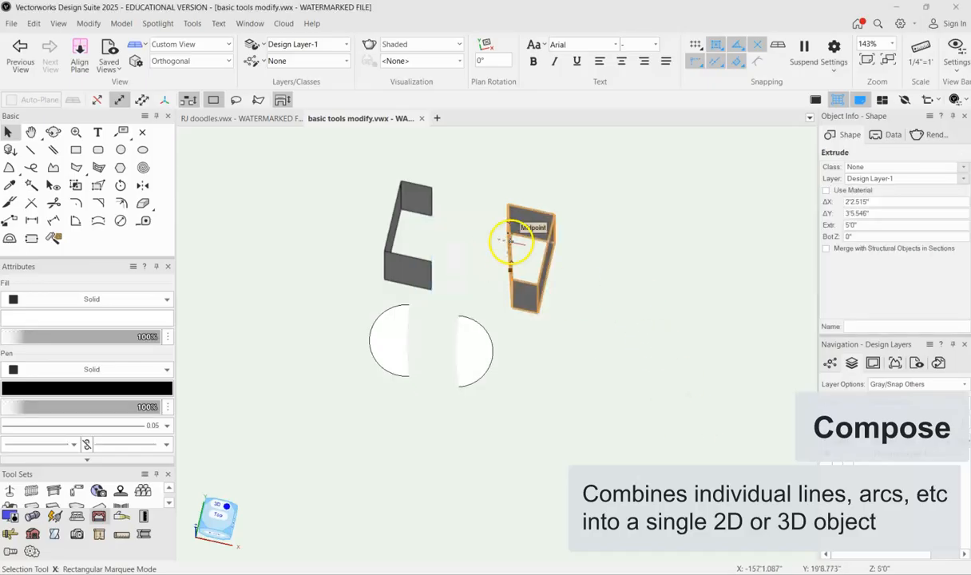
# Undo the right piece's extrusion and its closing line.
pyautogui.click(486, 256)
pyautogui.click(509, 243)
pyautogui.click(489, 245)
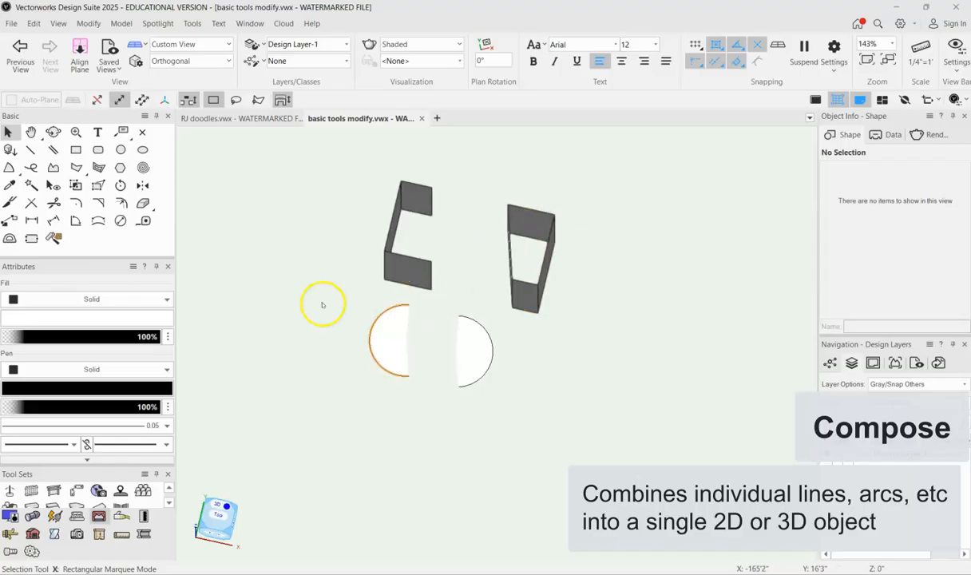
pyautogui.hotkey('ctrl', 'z')
pyautogui.hotkey('ctrl', 'z')
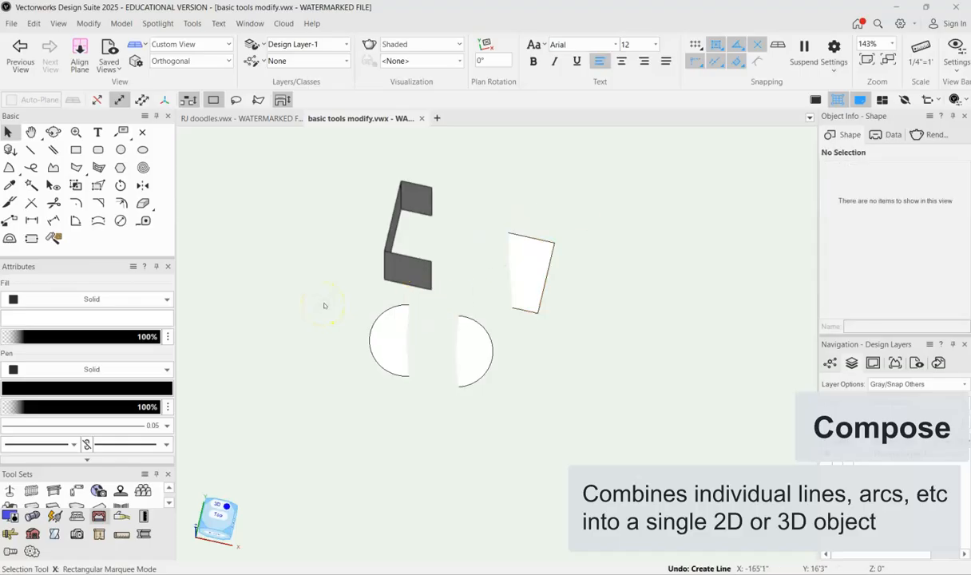
# In Top/Plan view, draw a slanted line joining the open endpoints of the rectangle's right piece.
pyautogui.click(167, 47)
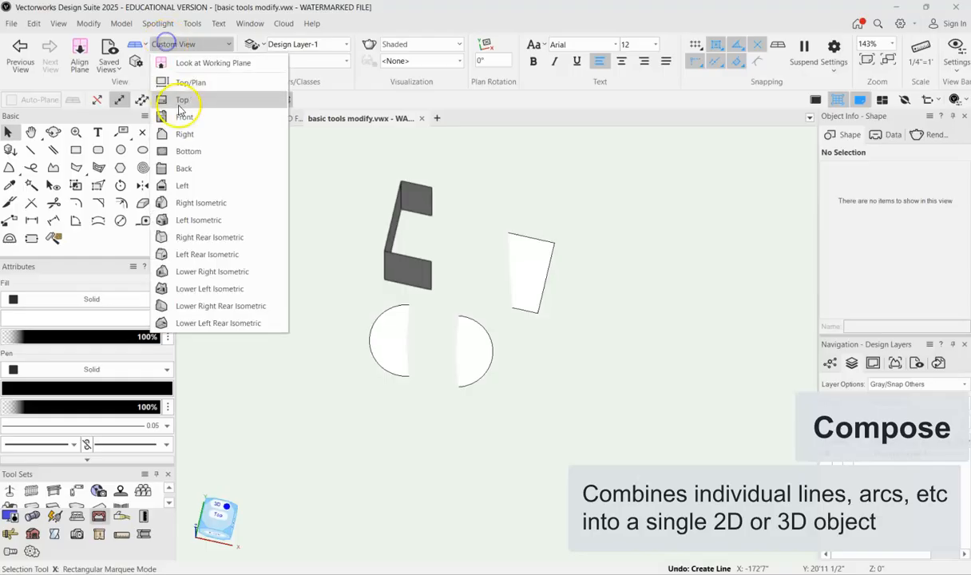
pyautogui.click(179, 83)
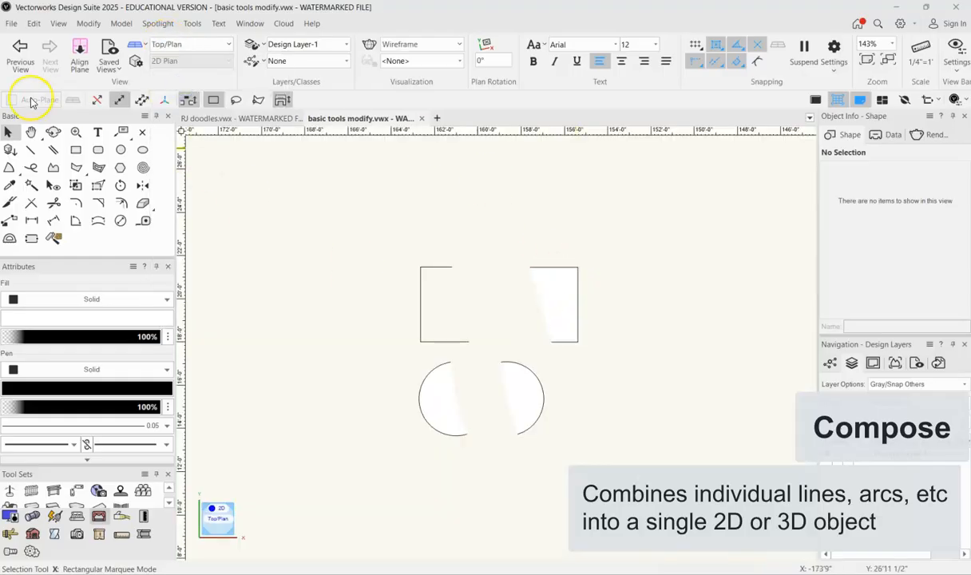
pyautogui.click(30, 150)
pyautogui.click(528, 267)
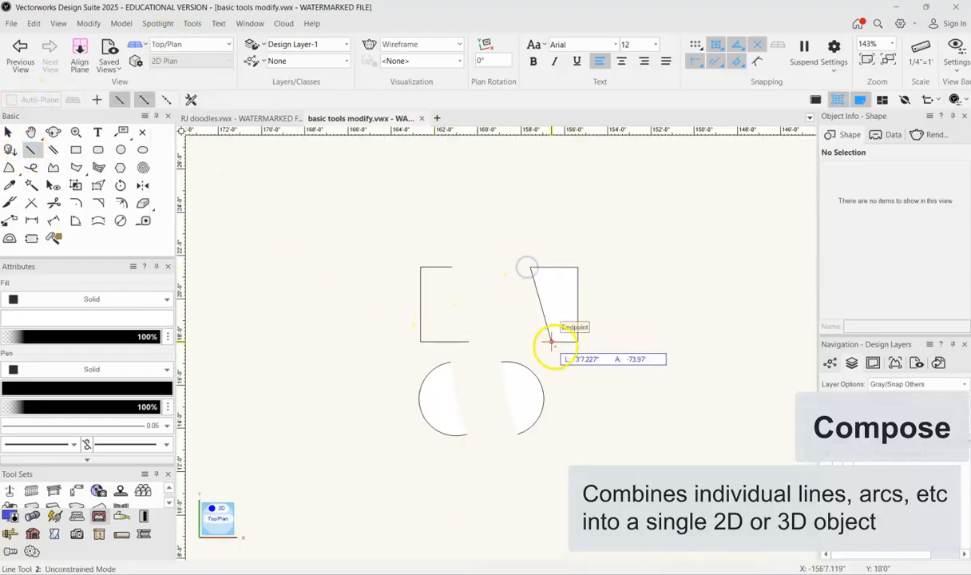
pyautogui.click(551, 342)
pyautogui.click(7, 132)
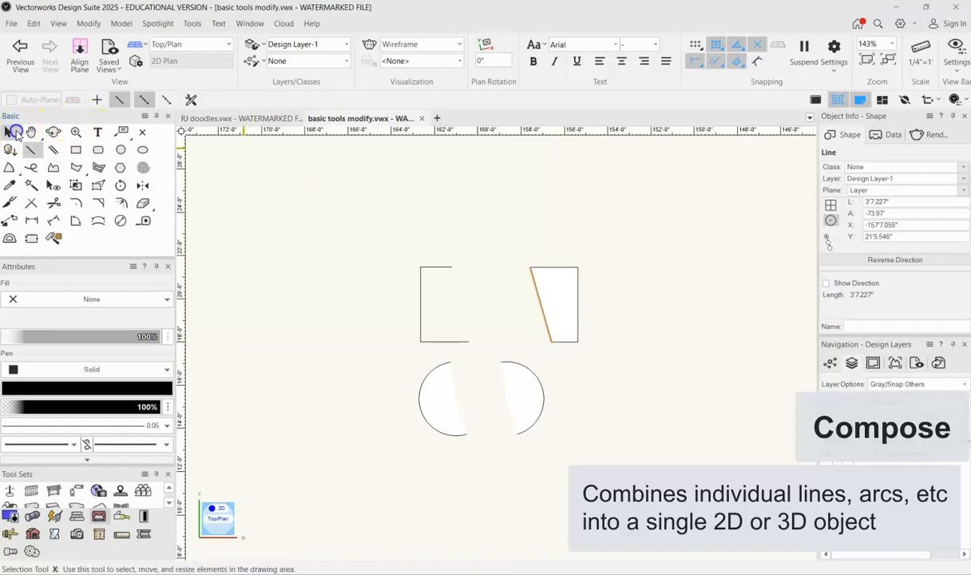
# Try moving the slanted closing line away from the right piece, and undo the move.
pyautogui.click(516, 241)
pyautogui.moveTo(542, 292); pyautogui.dragTo(522, 282)
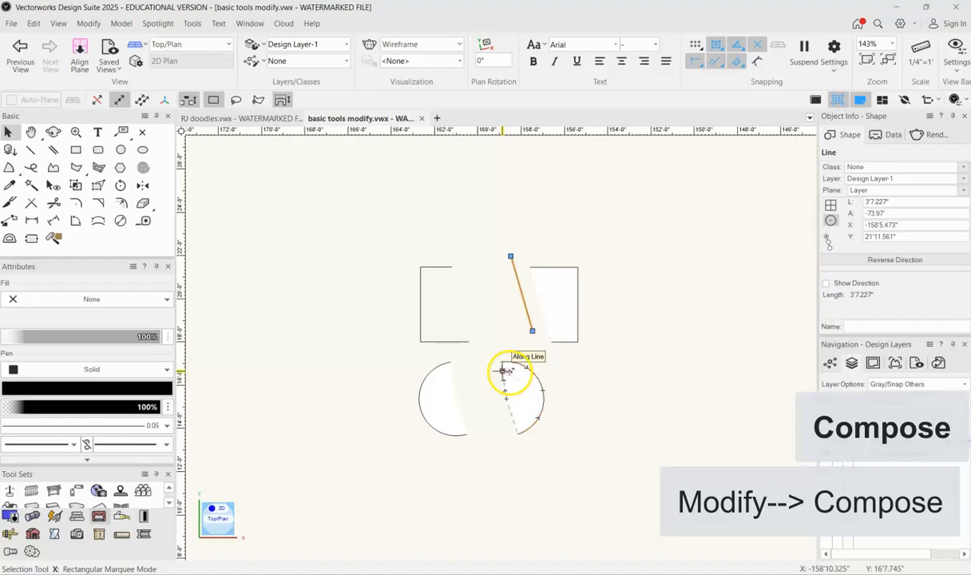
pyautogui.hotkey('ctrl', 'z')
# Compose the right piece and its slanted closing line into a single closed polygon.
pyautogui.moveTo(492, 221); pyautogui.dragTo(610, 359)
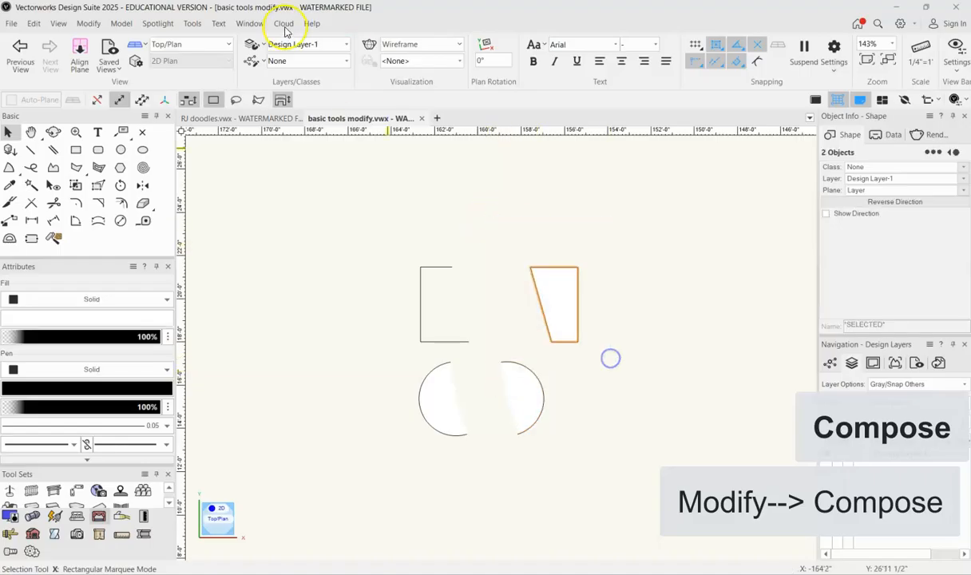
pyautogui.click(91, 24)
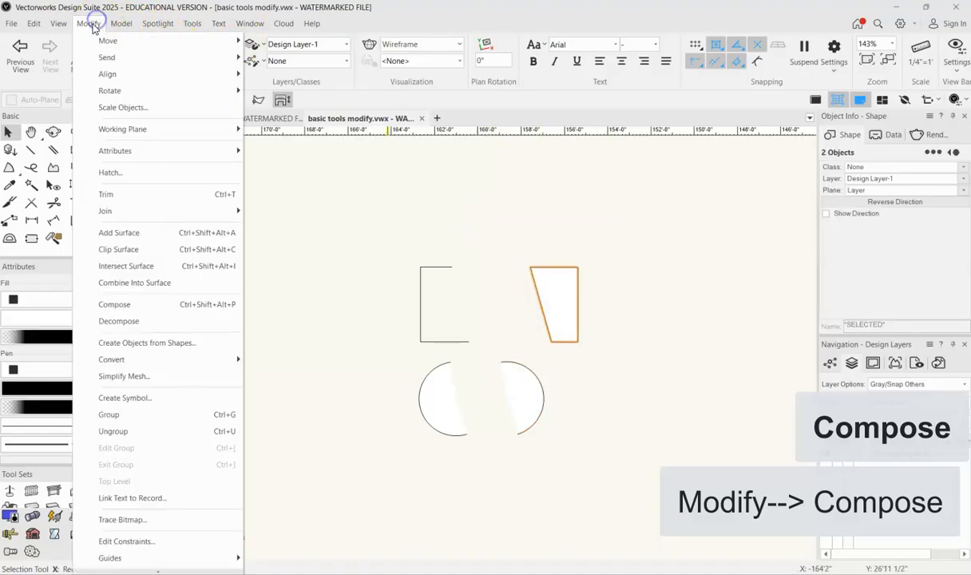
pyautogui.click(140, 304)
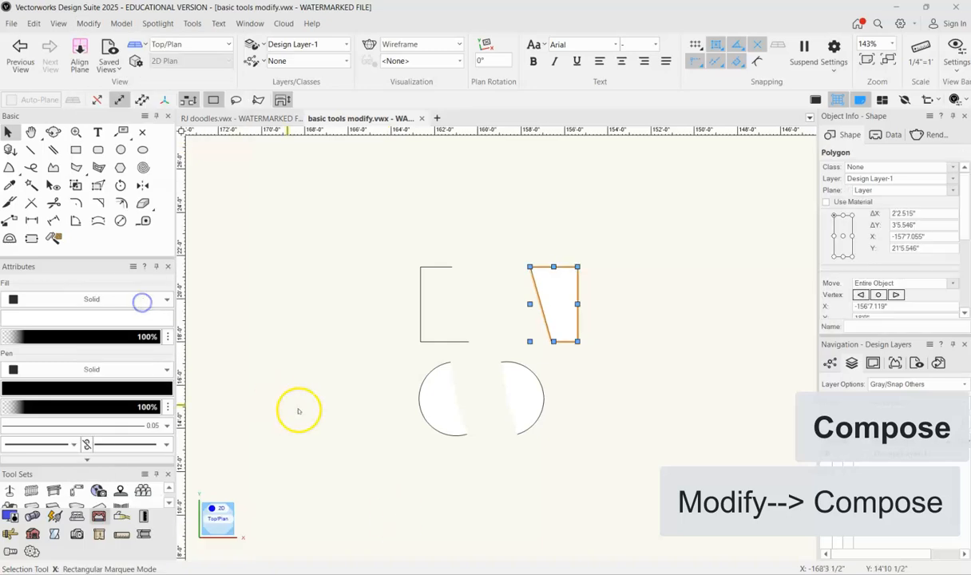
pyautogui.click(679, 337)
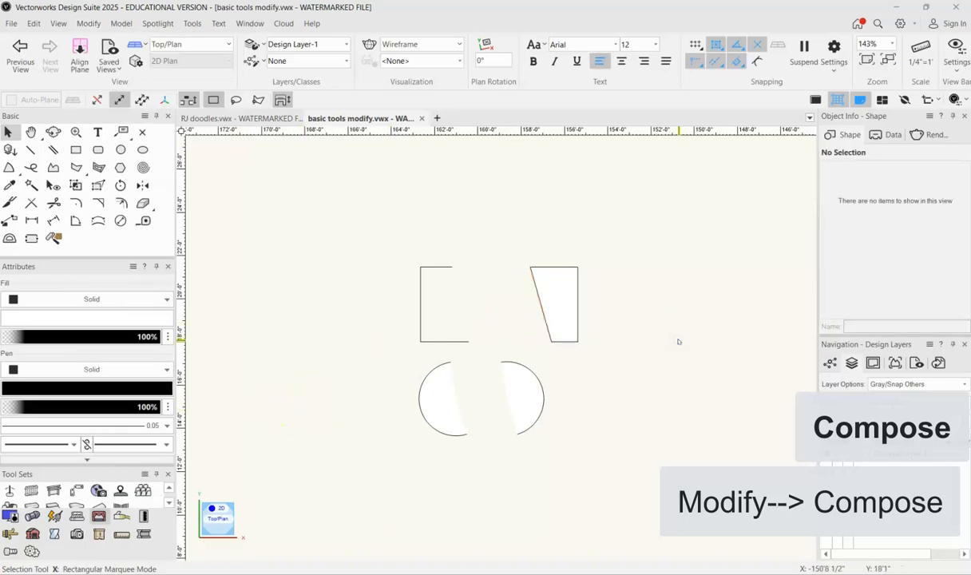
# Extrude the composed polygon 5'0" and view the solid in 3D.
pyautogui.click(559, 338)
pyautogui.hotkey('ctrl', 'e')
pyautogui.press('Return')
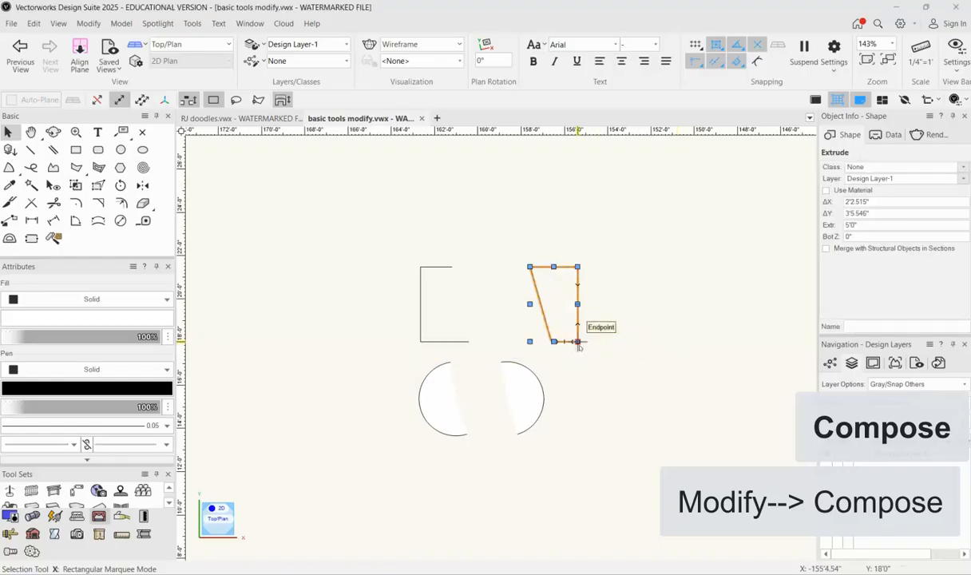
pyautogui.keyDown('shift'); pyautogui.moveTo(544, 450); pyautogui.dragTo(649, 318, button='middle'); pyautogui.keyUp('shift')
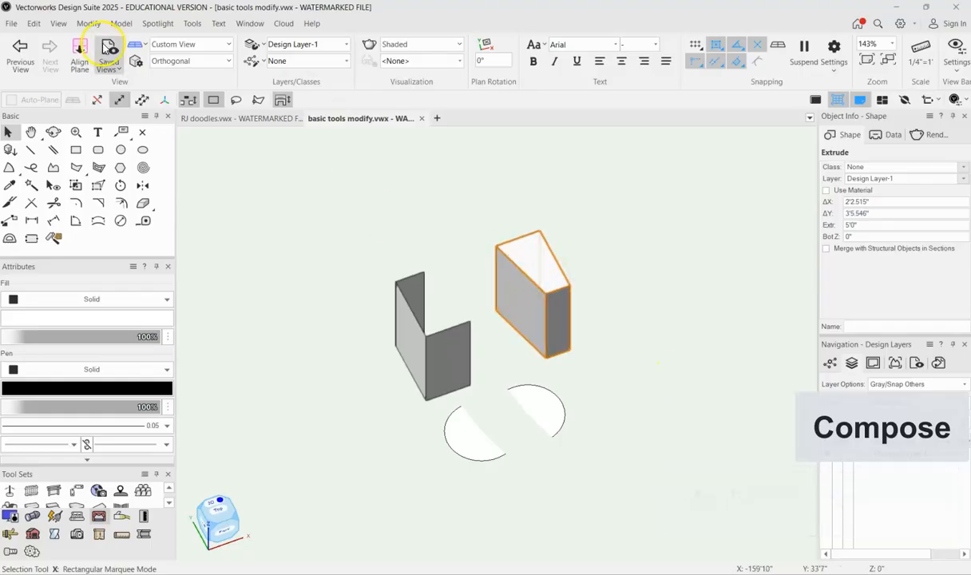
# In Top/Plan view, draw a rectangle about 5'8" by 2'7 1/2" above the existing pieces.
pyautogui.click(197, 46)
pyautogui.click(195, 81)
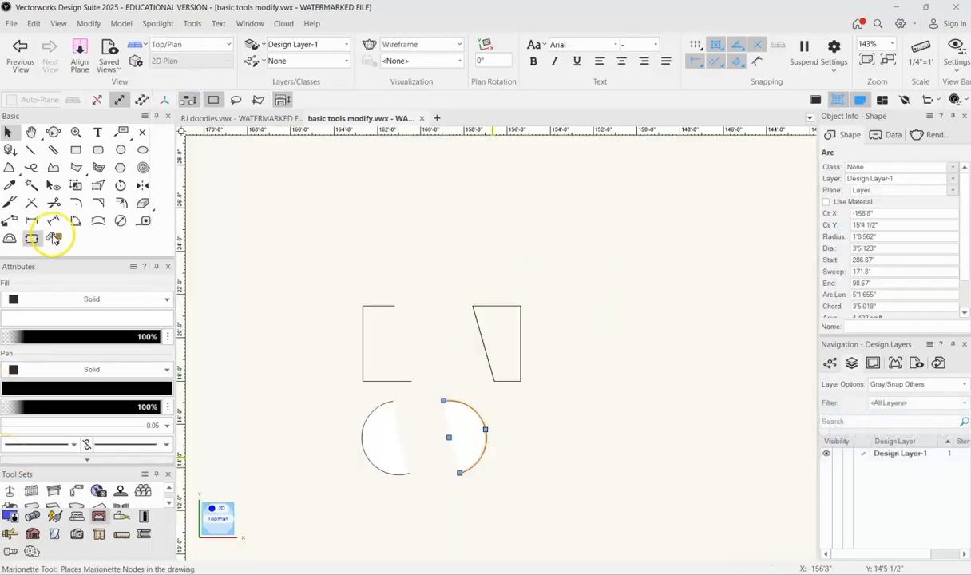
pyautogui.click(76, 149)
pyautogui.click(367, 202)
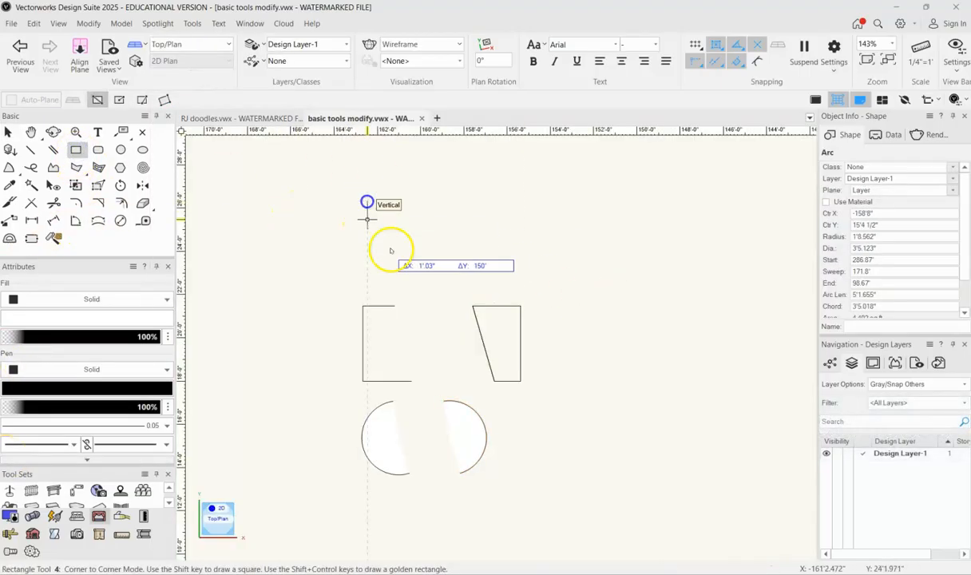
pyautogui.click(489, 258)
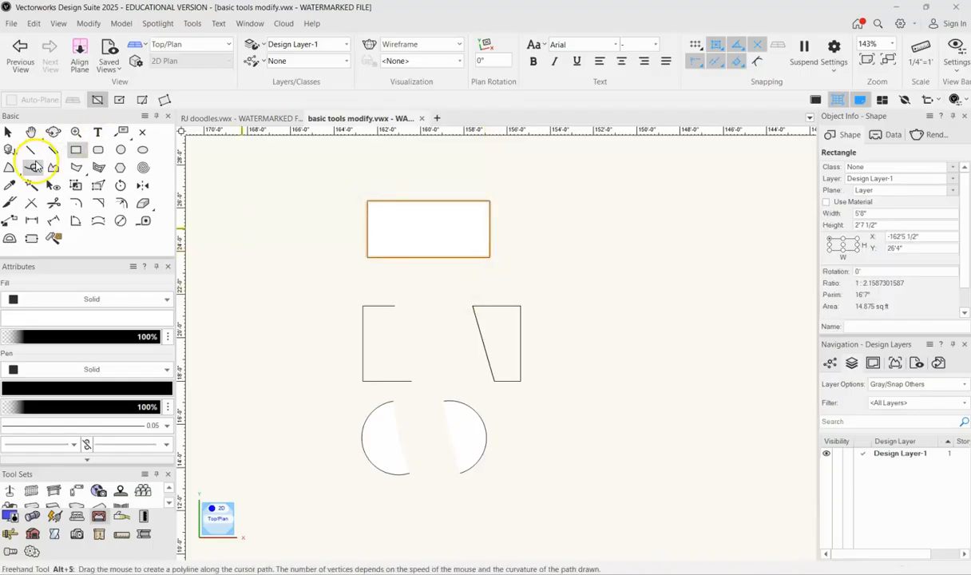
# Trim the new rectangle along a slanted cutting line in Line Trim Mode, keeping the left side.
pyautogui.click(9, 204)
pyautogui.click(386, 171)
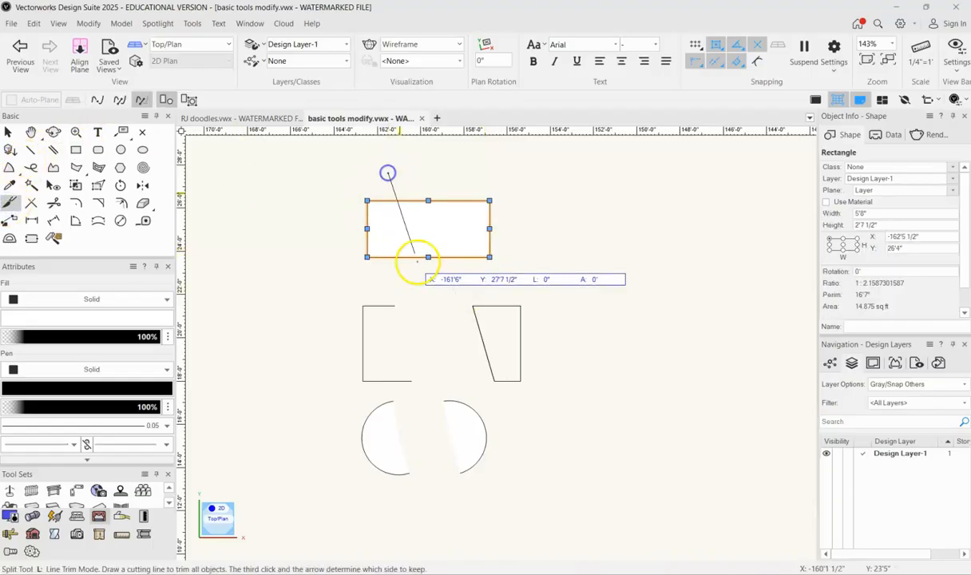
pyautogui.click(422, 271)
pyautogui.click(379, 297)
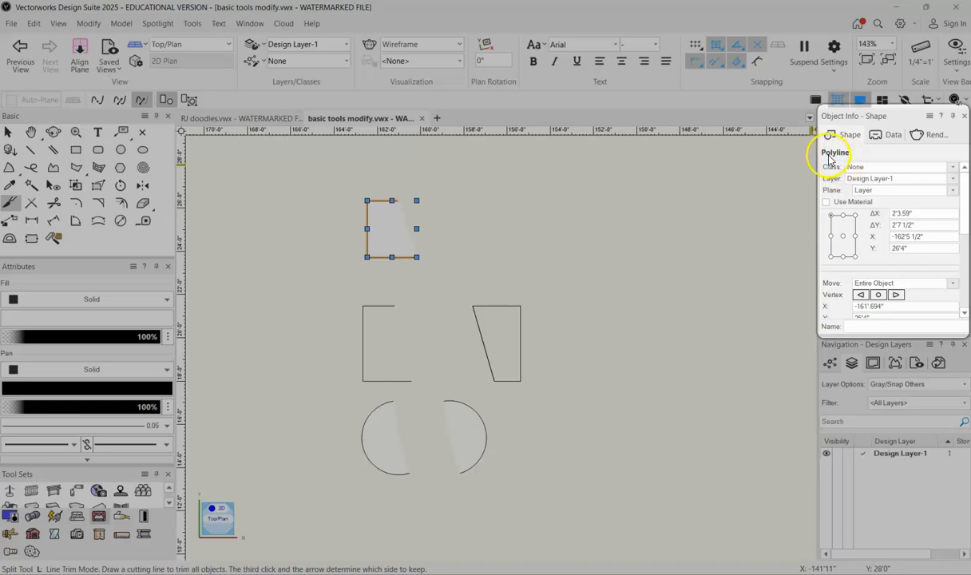
# Set the trimmed rectangle's polyline to Closed and extrude it 5'0".
pyautogui.scroll(-5, 830, 295)
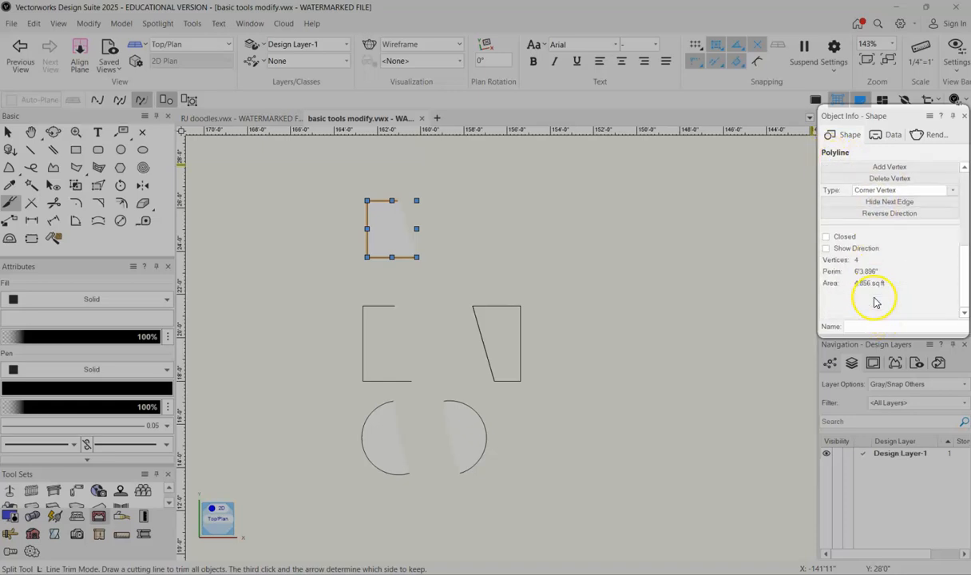
pyautogui.click(827, 237)
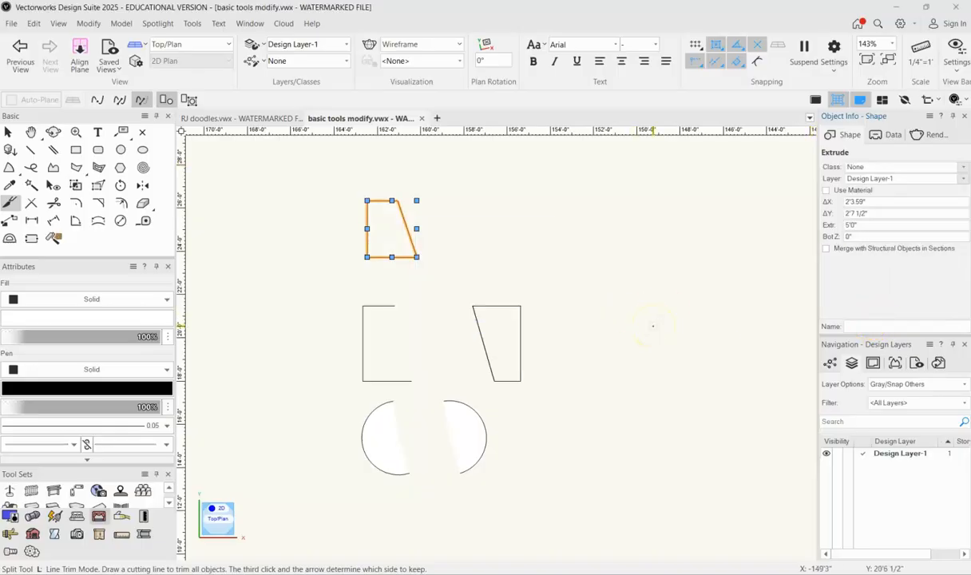
pyautogui.keyDown('ctrl'); pyautogui.moveTo(346, 286); pyautogui.dragTo(417, 197, button='middle'); pyautogui.keyUp('ctrl')
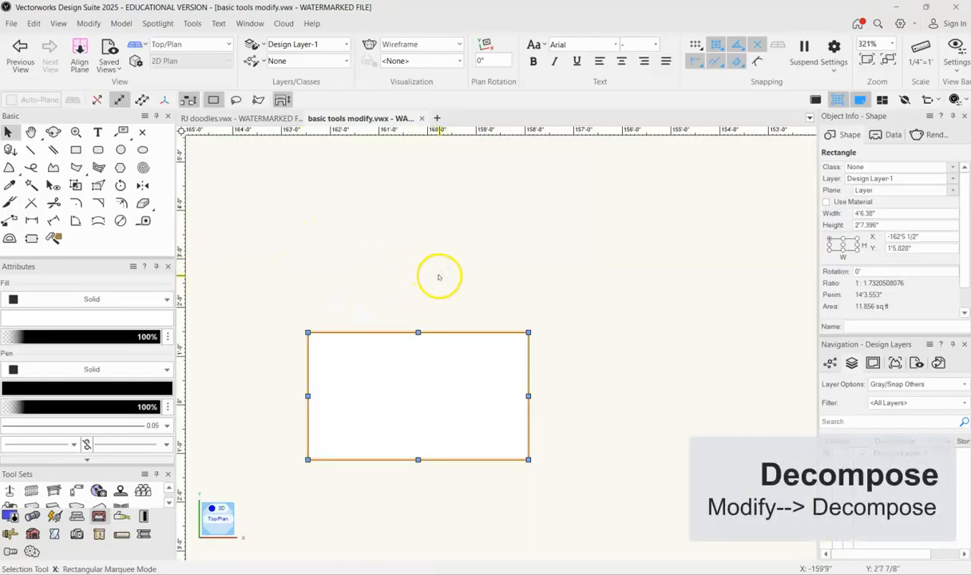
# Move the whole 4'6.38" wide rectangle about 6" to the right and 6" up.
pyautogui.click(427, 284)
pyautogui.click(416, 342)
pyautogui.moveTo(405, 332); pyautogui.dragTo(430, 308)
pyautogui.click(611, 349)
pyautogui.click(474, 363)
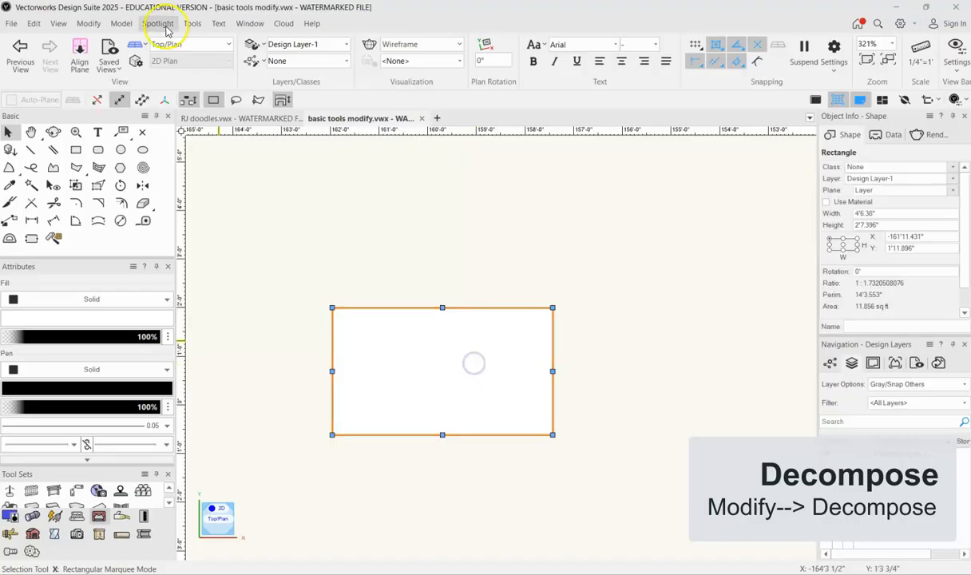
# Decompose the rectangle into individual lines and clear the selection.
pyautogui.click(89, 23)
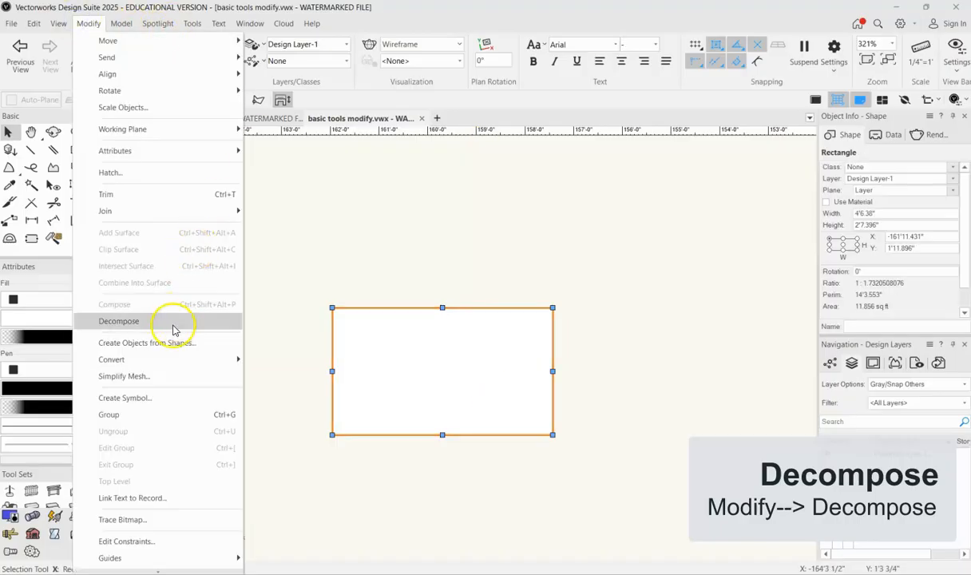
pyautogui.click(117, 321)
pyautogui.click(299, 303)
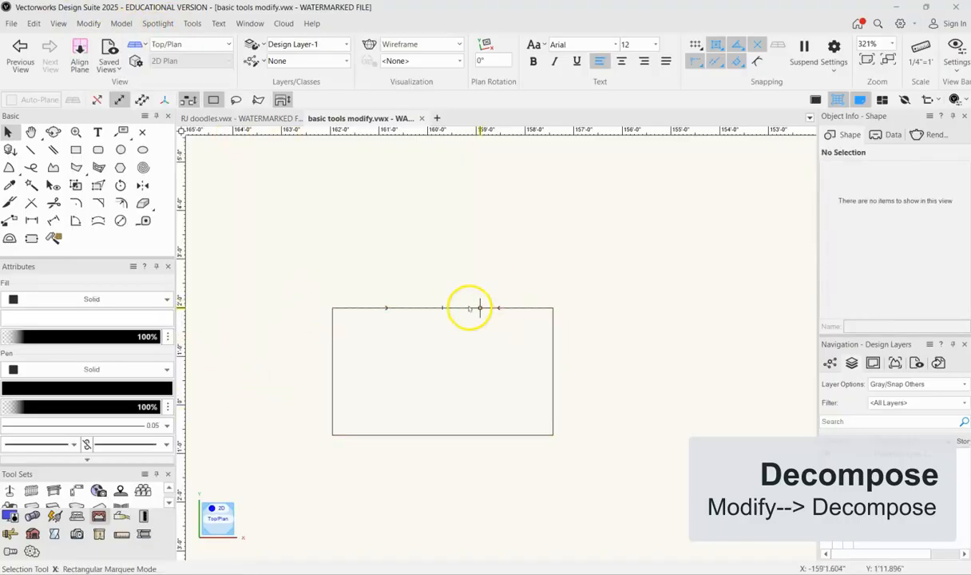
# Move the decomposed rectangle's top, right and bottom lines outward, away from one another.
pyautogui.moveTo(466, 308); pyautogui.dragTo(461, 259)
pyautogui.moveTo(551, 341); pyautogui.dragTo(593, 343)
pyautogui.moveTo(442, 434); pyautogui.dragTo(455, 478)
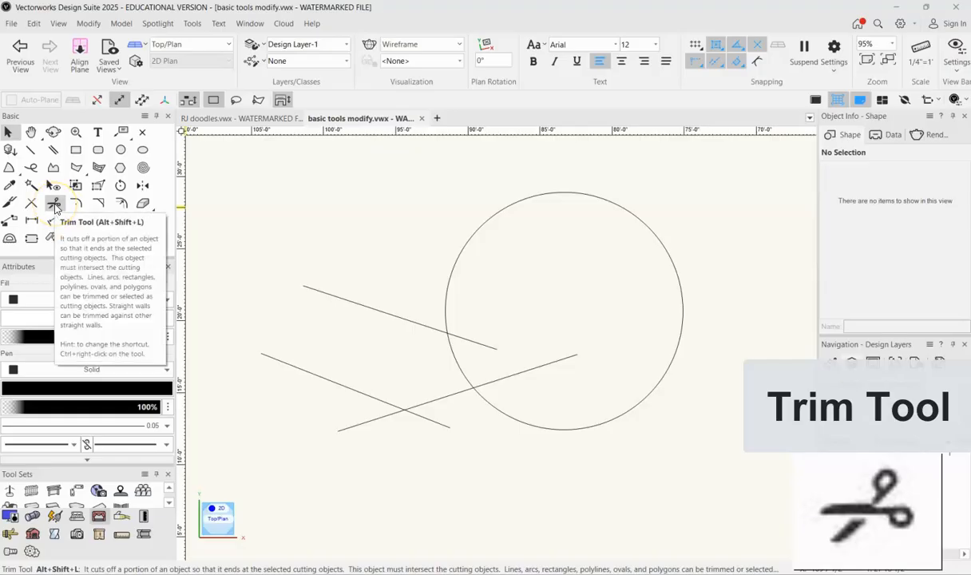
# Draw a slanted line about 11'10" long crossing the two loose lines left of the circle.
pyautogui.click(30, 150)
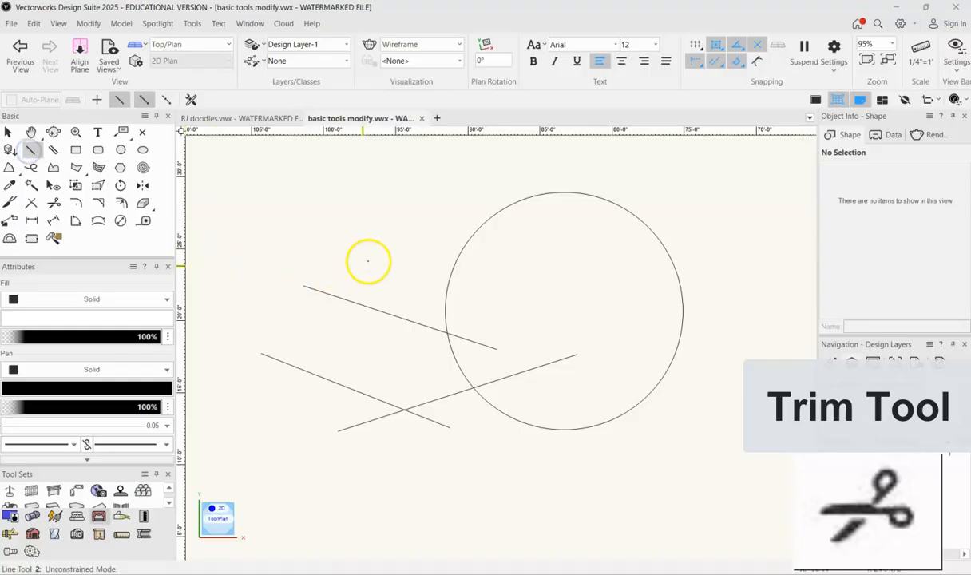
pyautogui.click(360, 244)
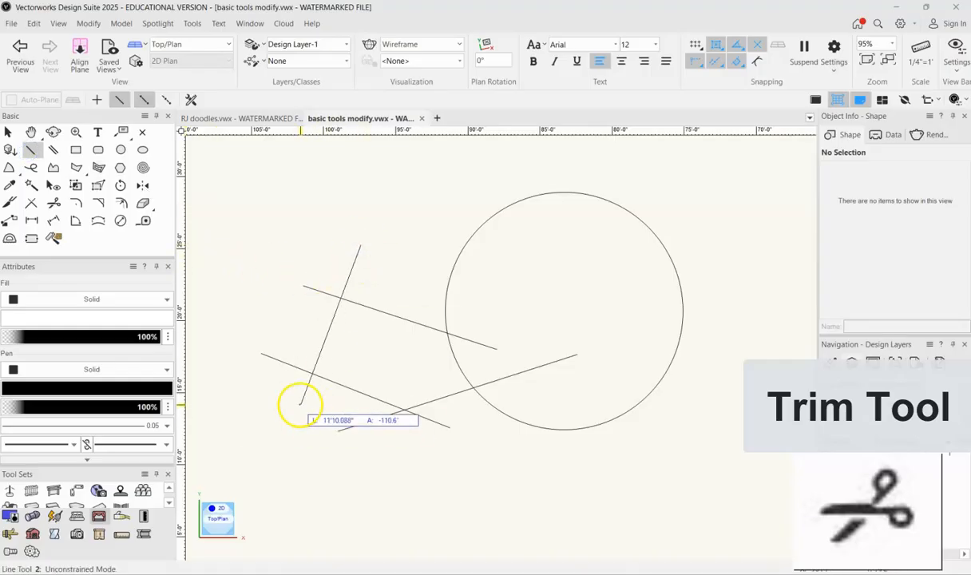
pyautogui.click(300, 403)
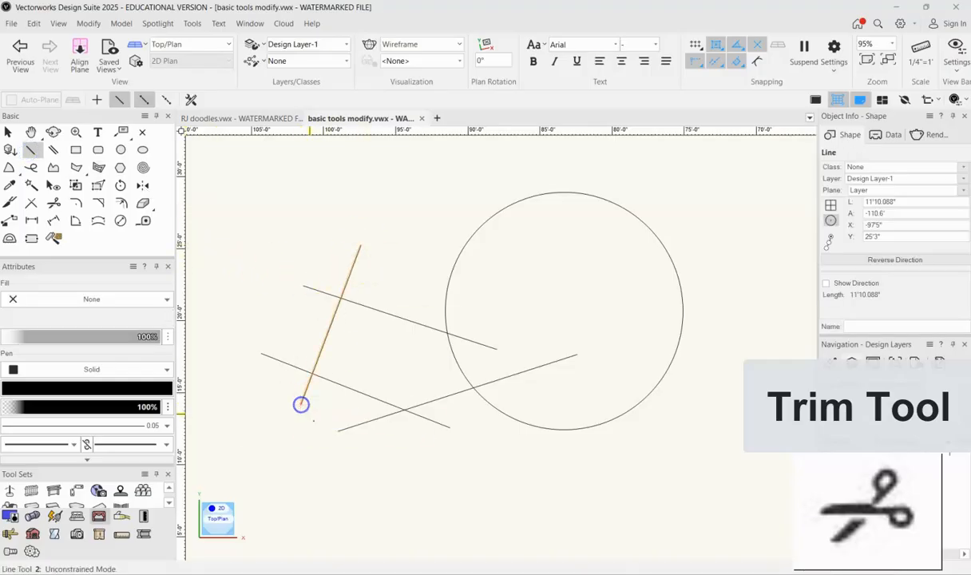
# Trim the overhanging ends where the new slanted line and the lower two lines cross, leaving clean corners left of the circle.
pyautogui.click(53, 206)
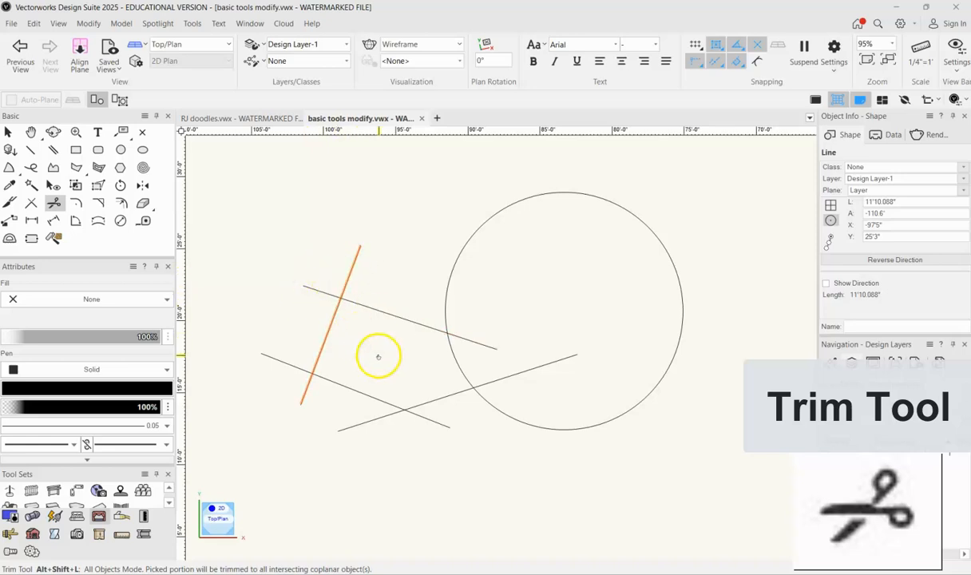
pyautogui.click(310, 287)
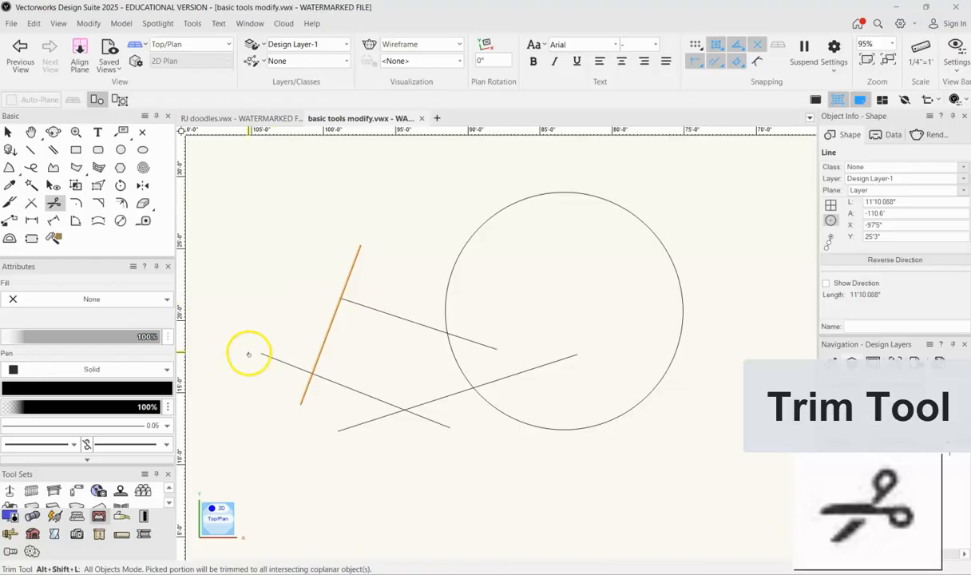
pyautogui.click(345, 278)
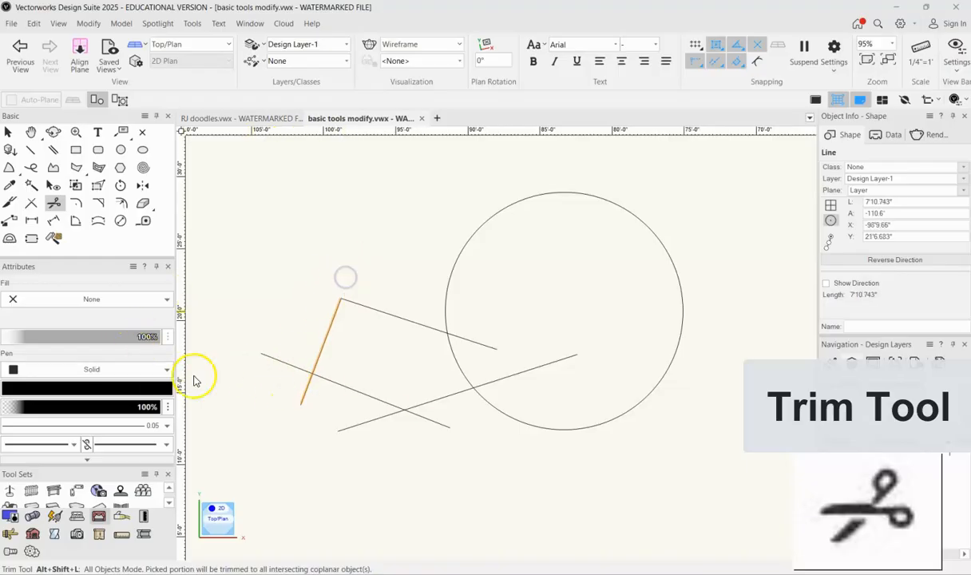
pyautogui.click(275, 358)
pyautogui.click(307, 392)
pyautogui.click(364, 427)
pyautogui.click(438, 425)
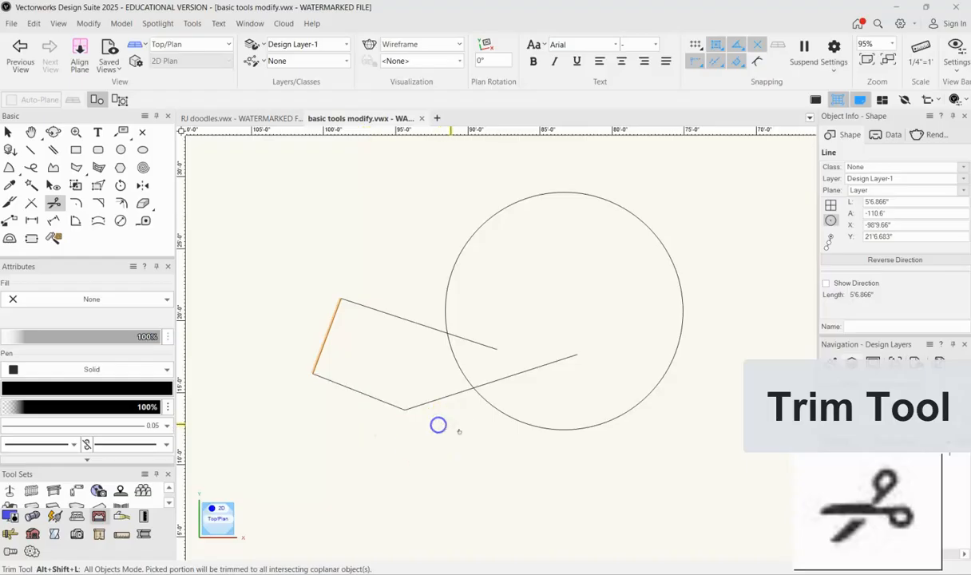
# Trim the two line ends inside the circle and the circle's arc between those lines.
pyautogui.click(531, 368)
pyautogui.click(492, 348)
pyautogui.click(458, 361)
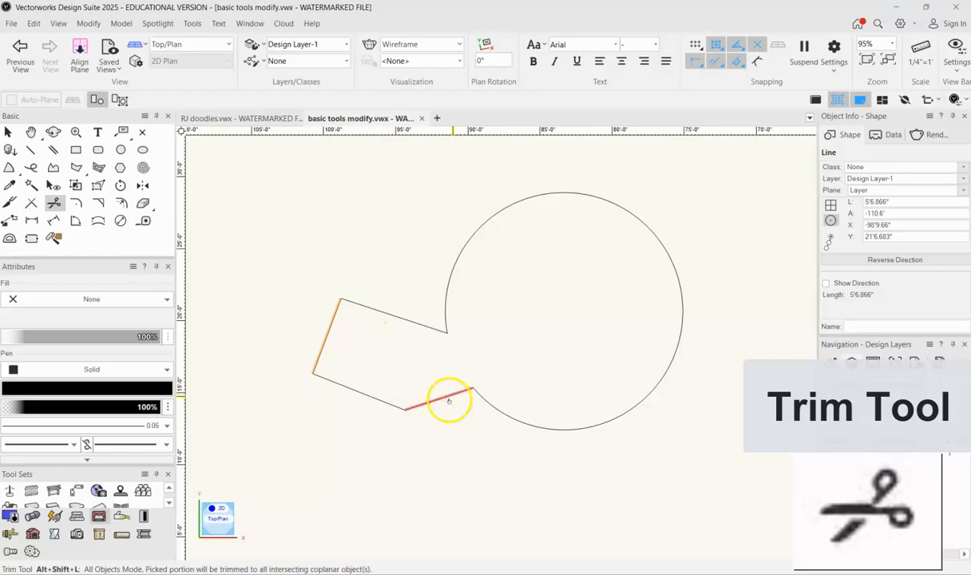
# Try moving the upper trimmed line about 2'9" up on its own, and undo the move.
pyautogui.click(8, 132)
pyautogui.click(332, 231)
pyautogui.moveTo(375, 306); pyautogui.dragTo(374, 269)
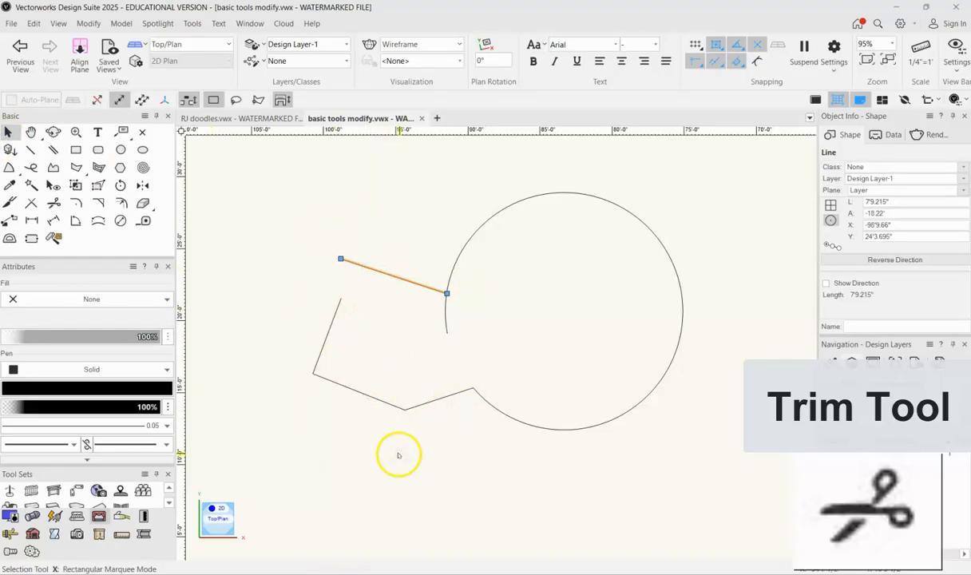
pyautogui.hotkey('ctrl', 'z')
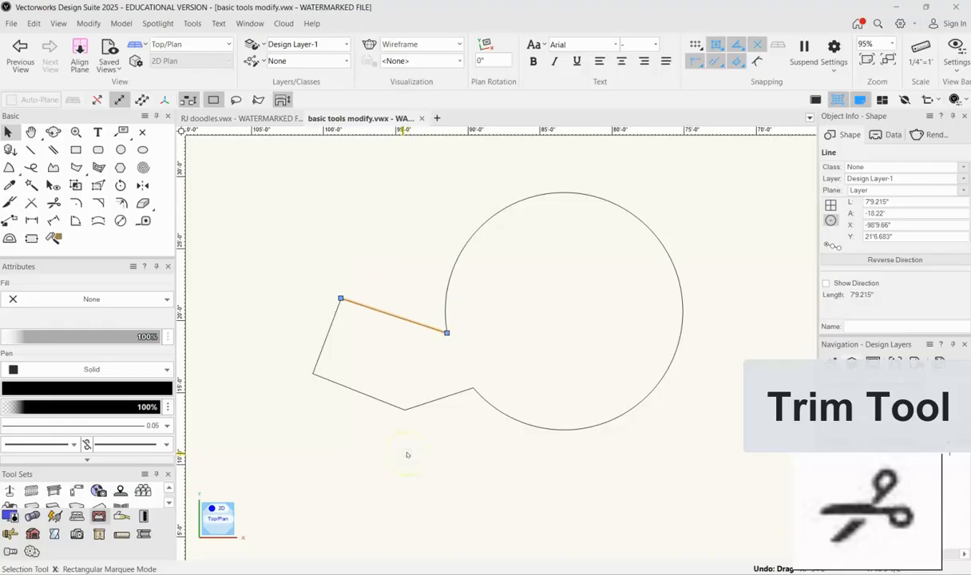
# Compose the trimmed lines and the circle's arc into one polyline, deselect it, and undo the Compose.
pyautogui.moveTo(264, 162); pyautogui.dragTo(737, 490)
pyautogui.click(87, 23)
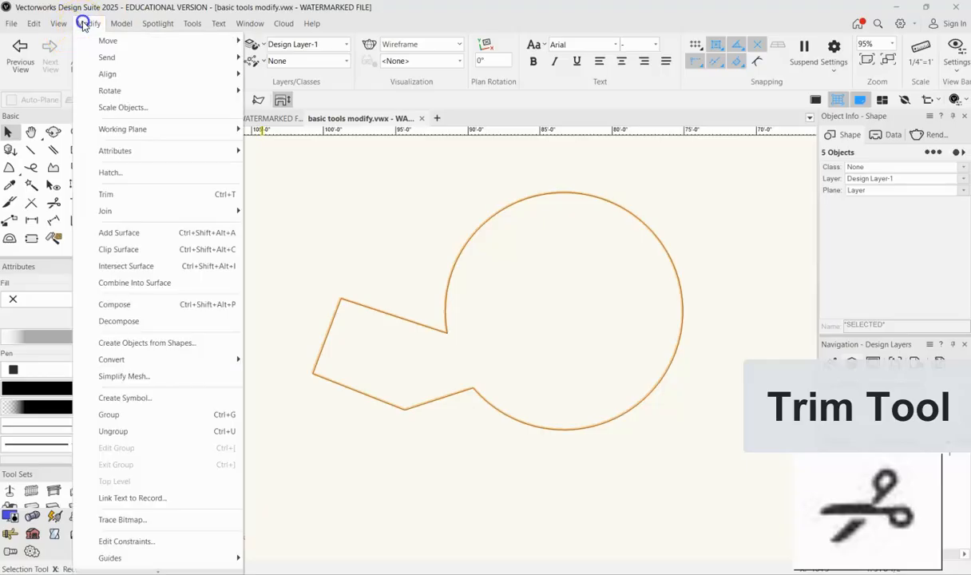
pyautogui.click(175, 303)
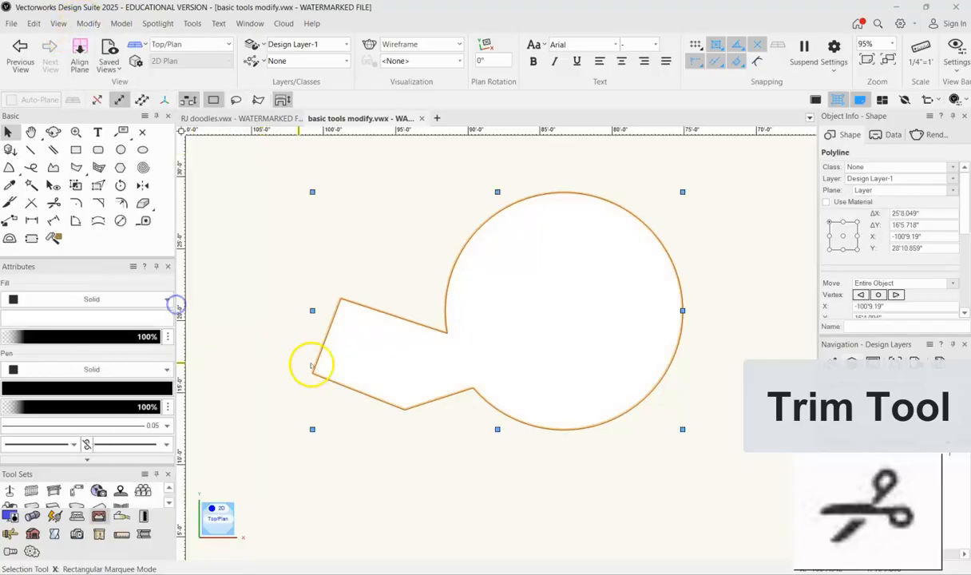
pyautogui.click(306, 265)
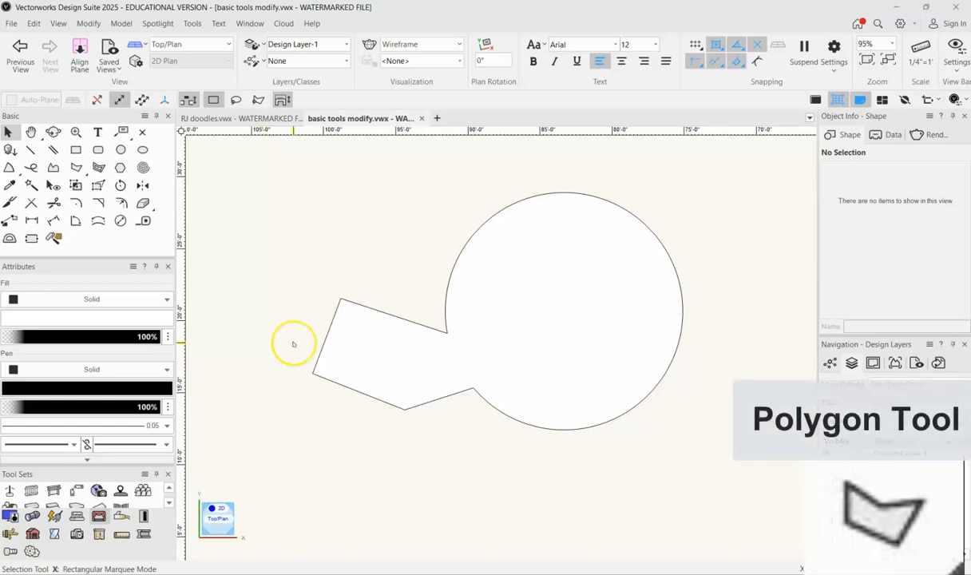
pyautogui.hotkey('ctrl', 'z')
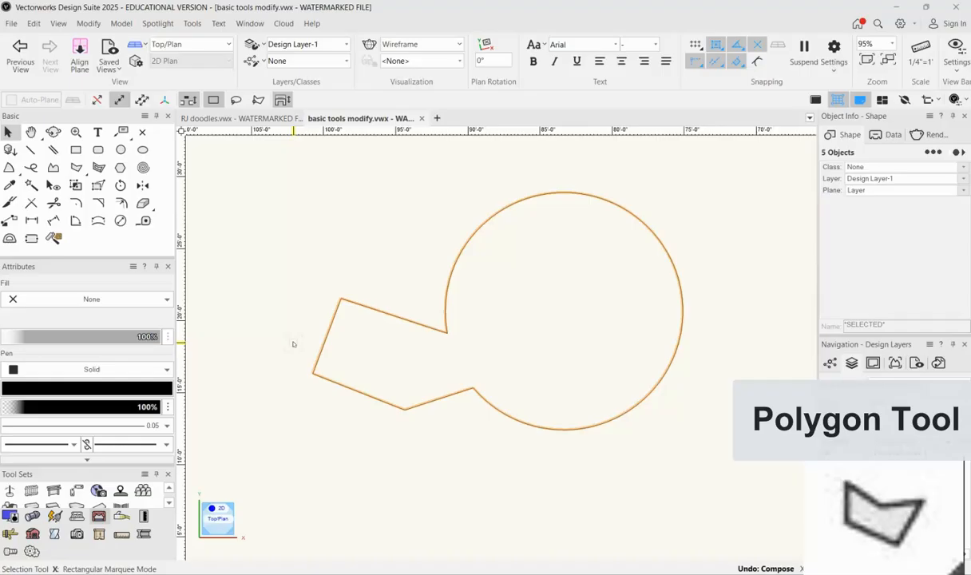
# Create a filled polyline from the enclosed outline with the 2D Polygon tool's Inner Boundary mode and move it about 17'4" down.
pyautogui.click(76, 169)
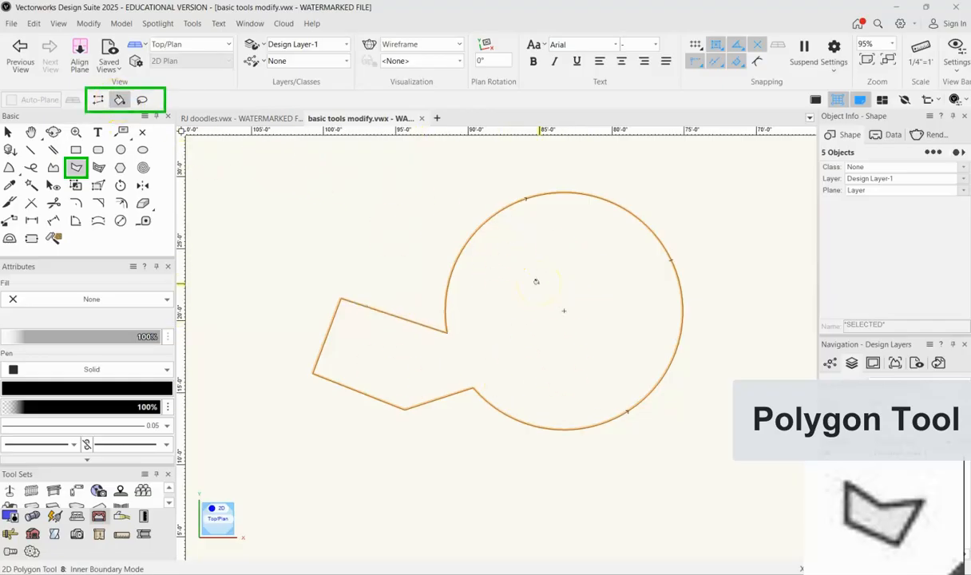
pyautogui.click(536, 282)
pyautogui.click(7, 132)
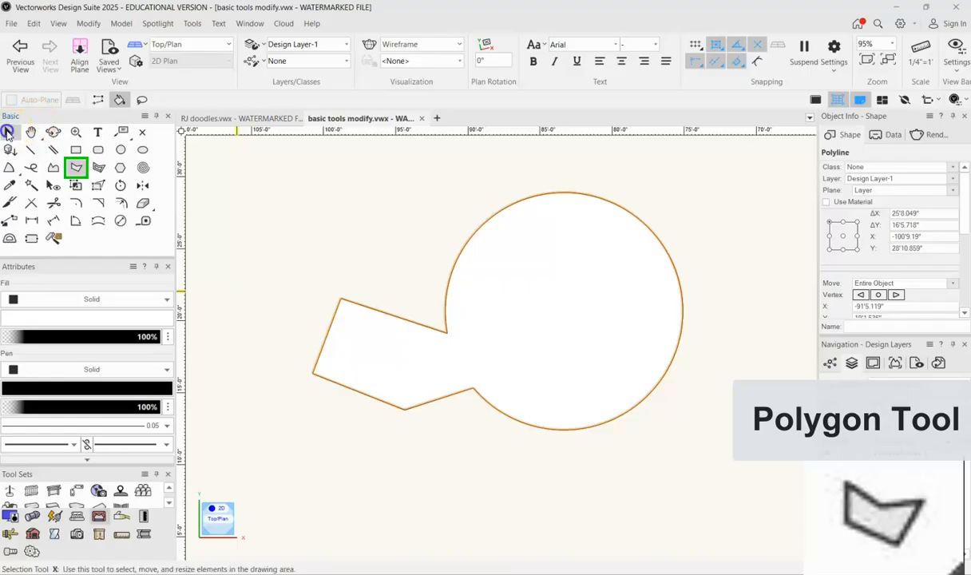
pyautogui.moveTo(527, 272); pyautogui.dragTo(559, 408)
pyautogui.scroll(-2, 576, 326)
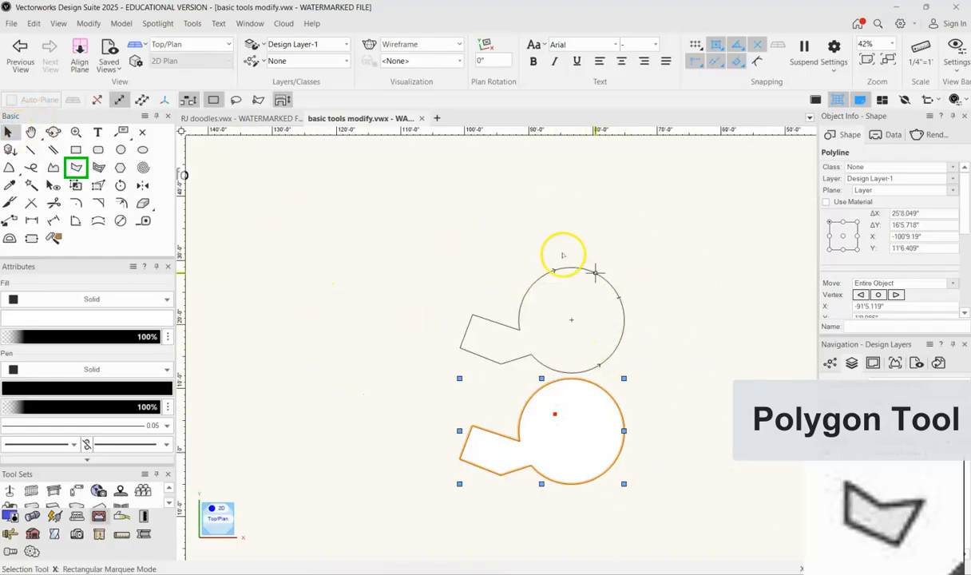
pyautogui.scroll(1, 698, 437)
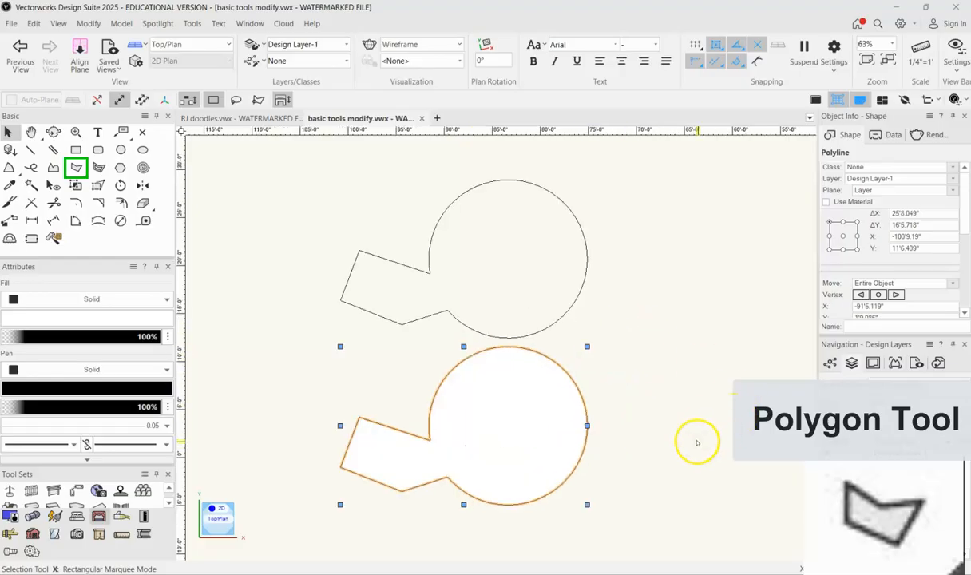
pyautogui.click(683, 388)
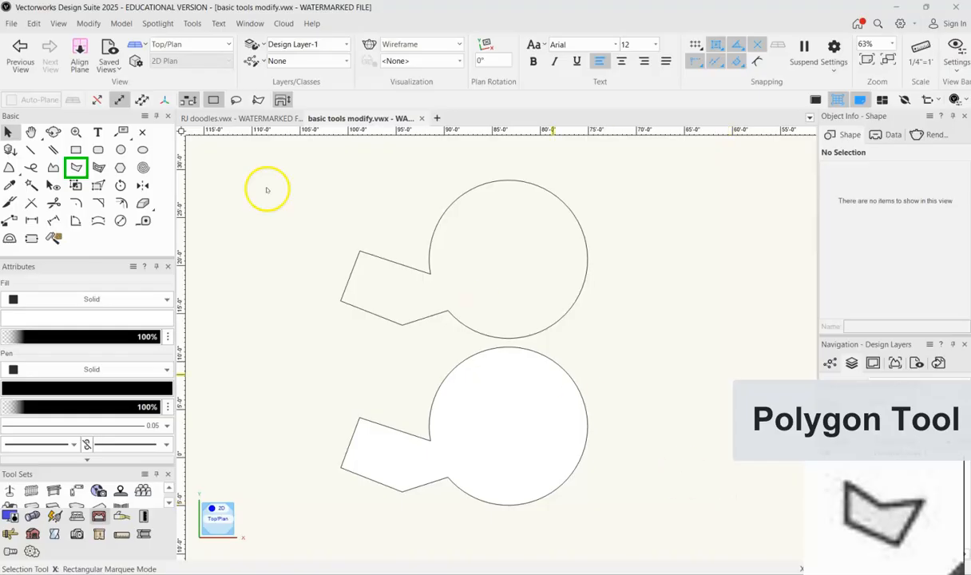
pyautogui.click(76, 168)
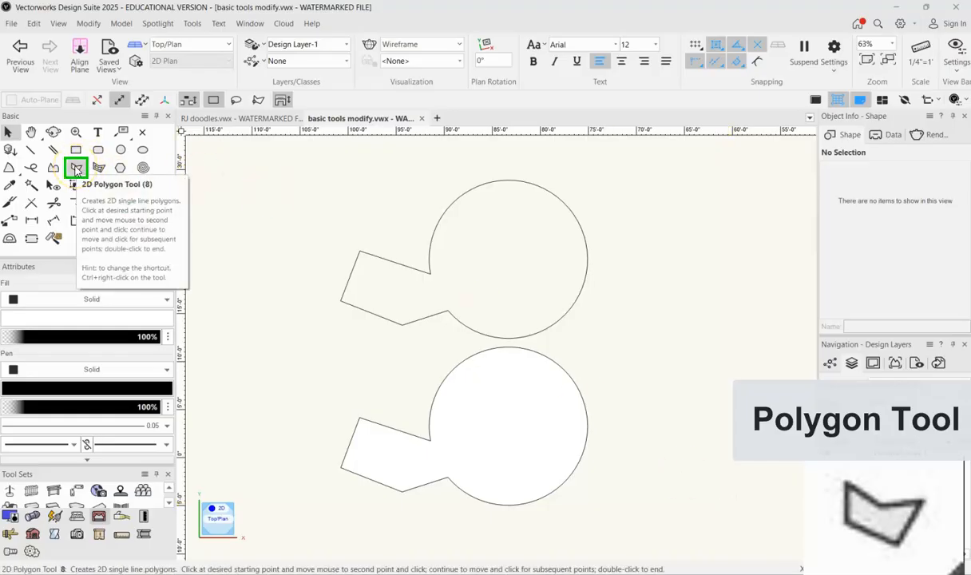
pyautogui.click(315, 284)
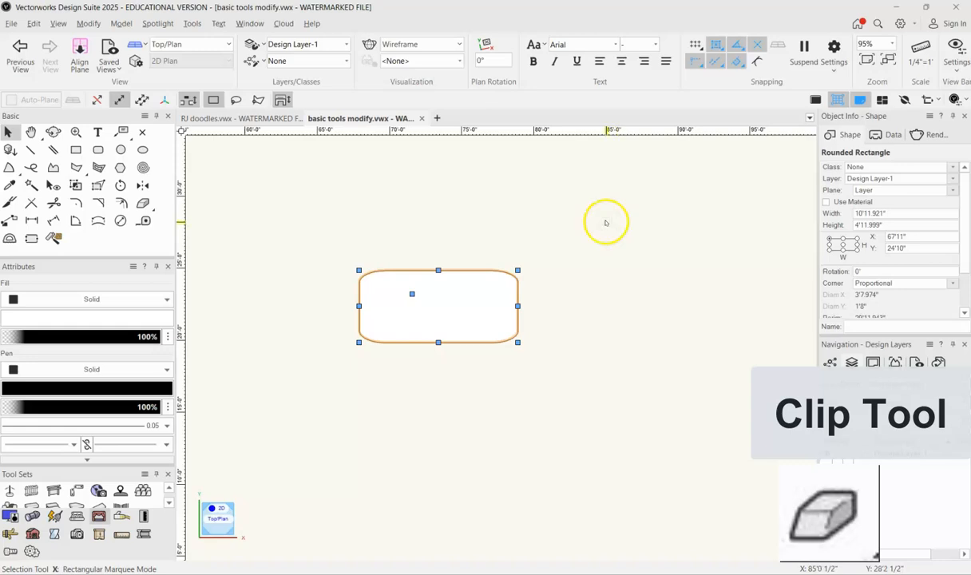
# Clip about 6'4" off the rounded rectangle's left side with the Clip tool in Exclusion mode, and undo the clip.
pyautogui.click(143, 204)
pyautogui.click(121, 100)
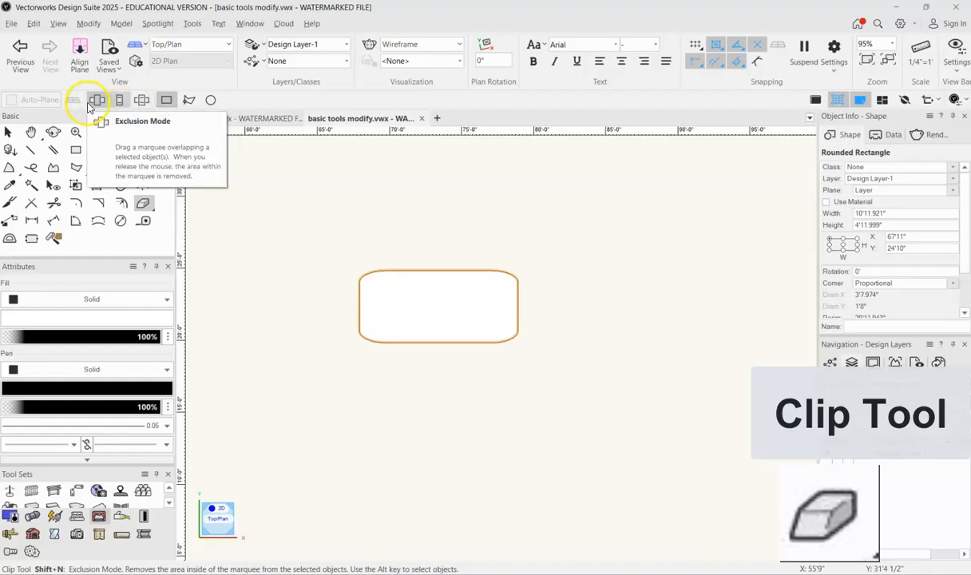
pyautogui.moveTo(327, 200); pyautogui.dragTo(451, 441)
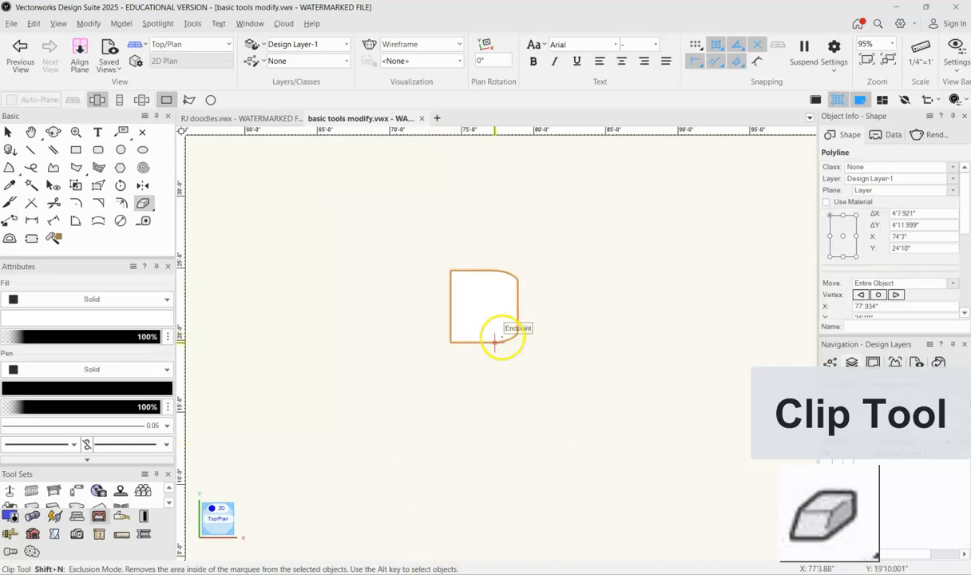
pyautogui.hotkey('ctrl', 'z')
# Clip the rounded rectangle in Inclusion mode to keep only its right part, about 5'6" wide, and undo the clip.
pyautogui.click(119, 99)
pyautogui.moveTo(437, 198); pyautogui.dragTo(579, 384)
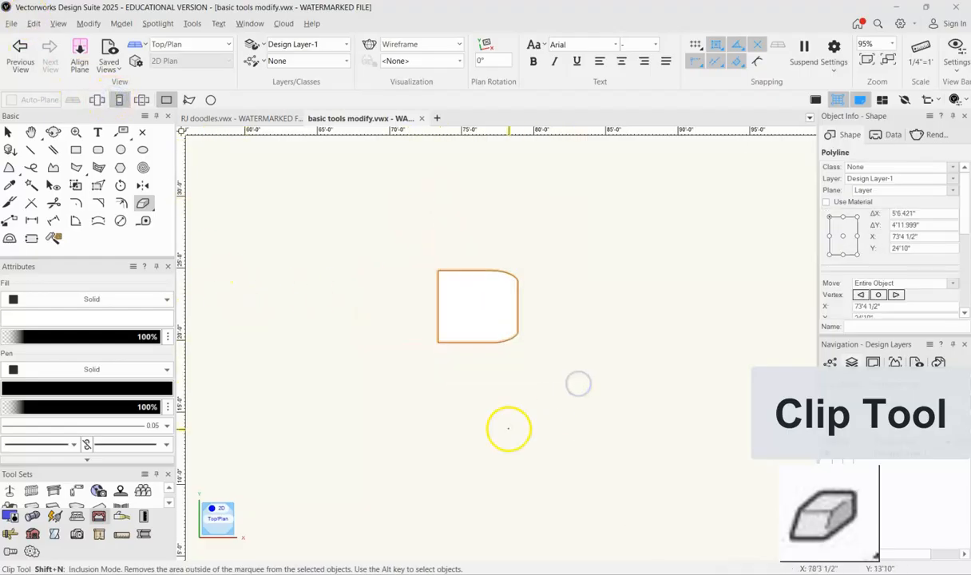
pyautogui.hotkey('ctrl', 'z')
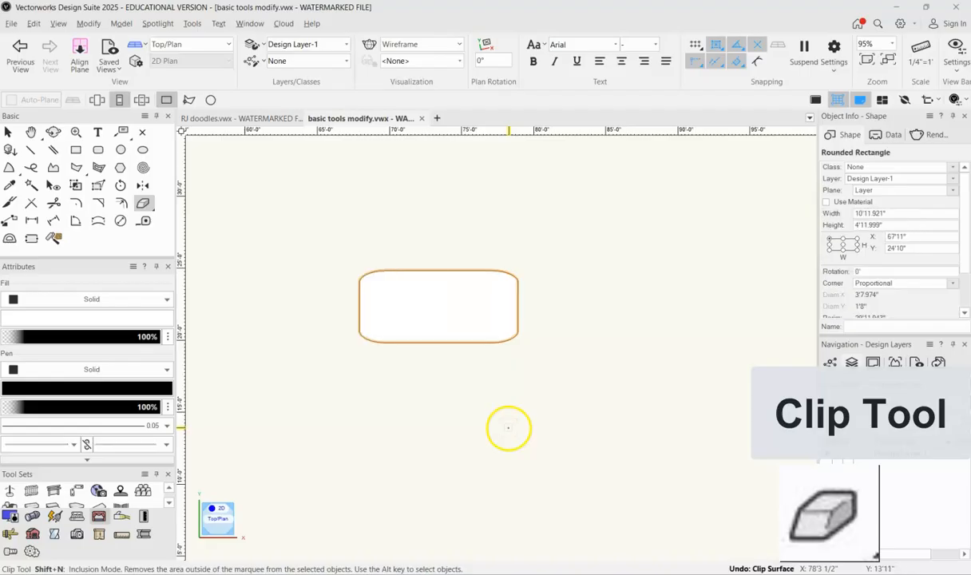
# Split the rounded rectangle with a rectangular marquee across its middle in Split mode, and move its left and middle pieces apart.
pyautogui.click(141, 99)
pyautogui.moveTo(403, 219); pyautogui.dragTo(471, 405)
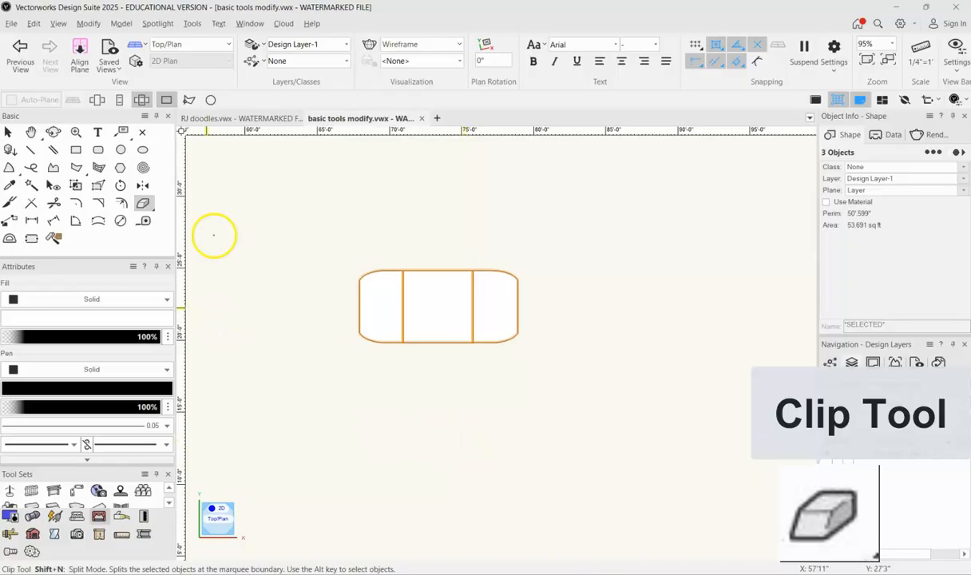
pyautogui.click(8, 132)
pyautogui.moveTo(379, 336); pyautogui.dragTo(324, 331)
pyautogui.click(387, 371)
pyautogui.moveTo(448, 326); pyautogui.dragTo(533, 336)
# Undo the moves of the pieces and the split of the rounded rectangle.
pyautogui.hotkey('ctrl', 'z')
pyautogui.hotkey('ctrl', 'z')
pyautogui.hotkey('ctrl', 'z')
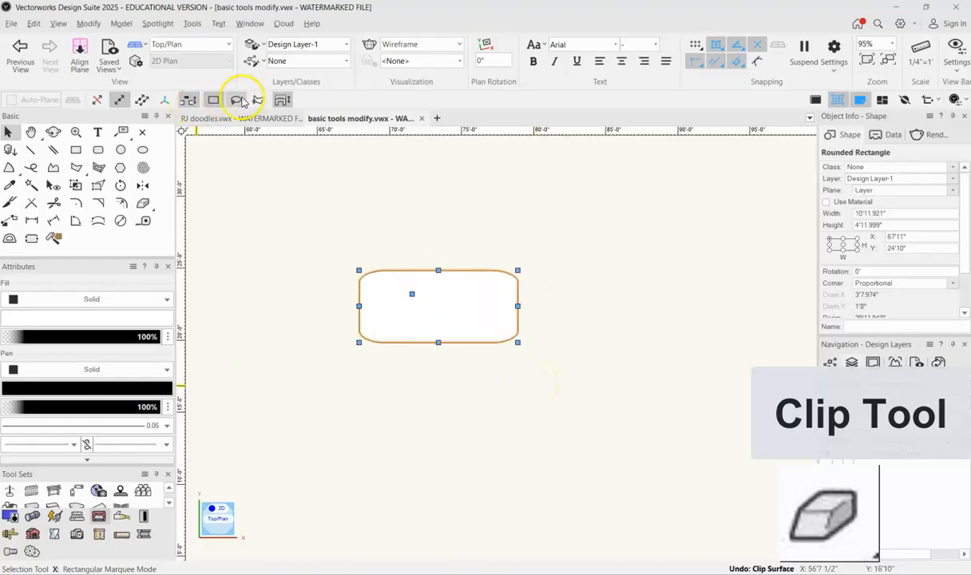
# Split the rounded rectangle with the Clip tool in Split mode, outlining a zigzag polygon marquee across its left and middle area.
pyautogui.click(215, 99)
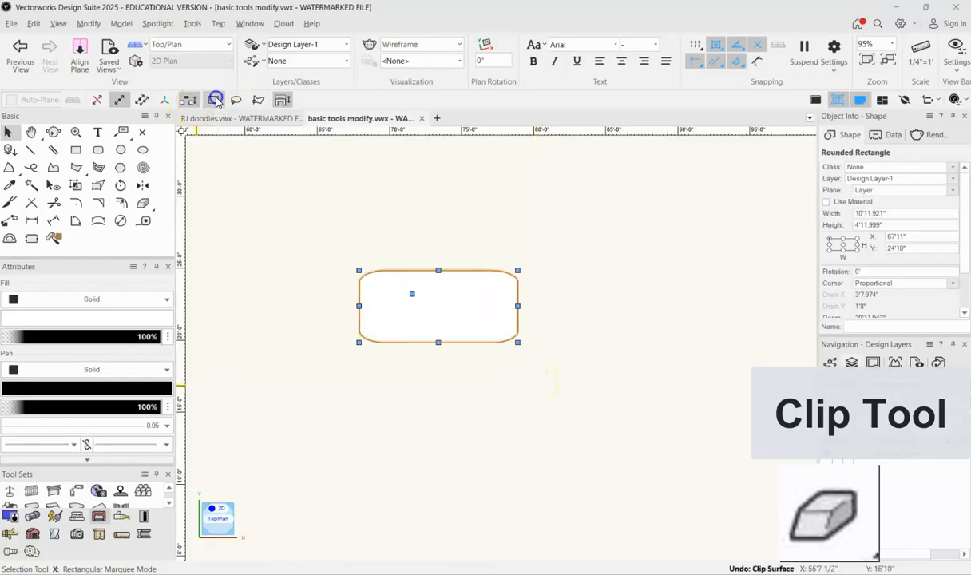
pyautogui.click(147, 166)
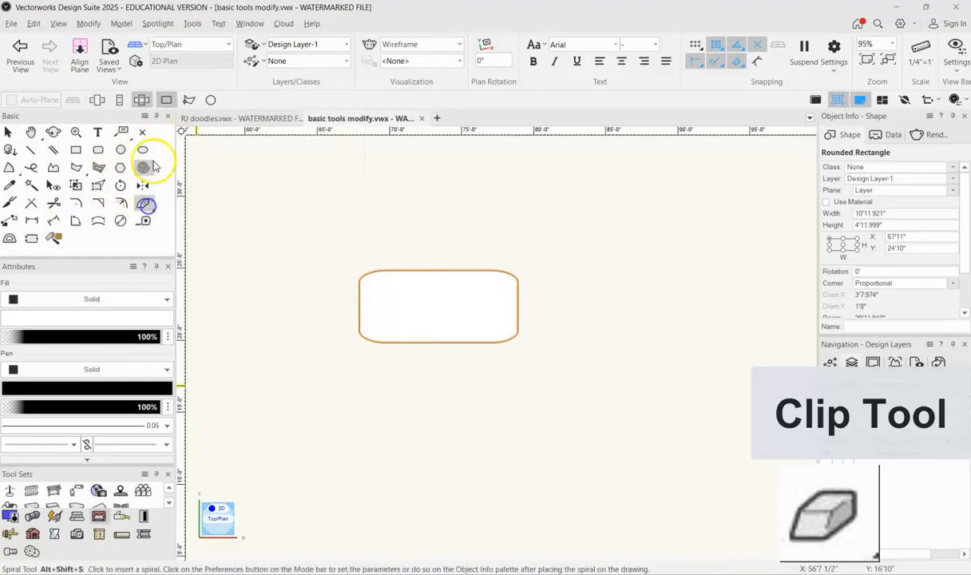
pyautogui.click(188, 100)
pyautogui.click(388, 250)
pyautogui.click(414, 296)
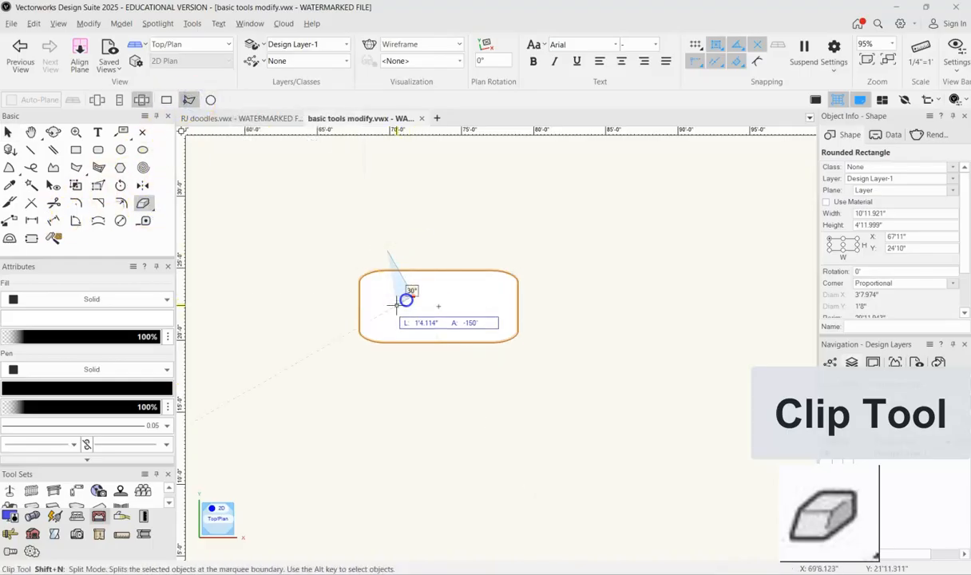
pyautogui.click(387, 309)
pyautogui.click(399, 371)
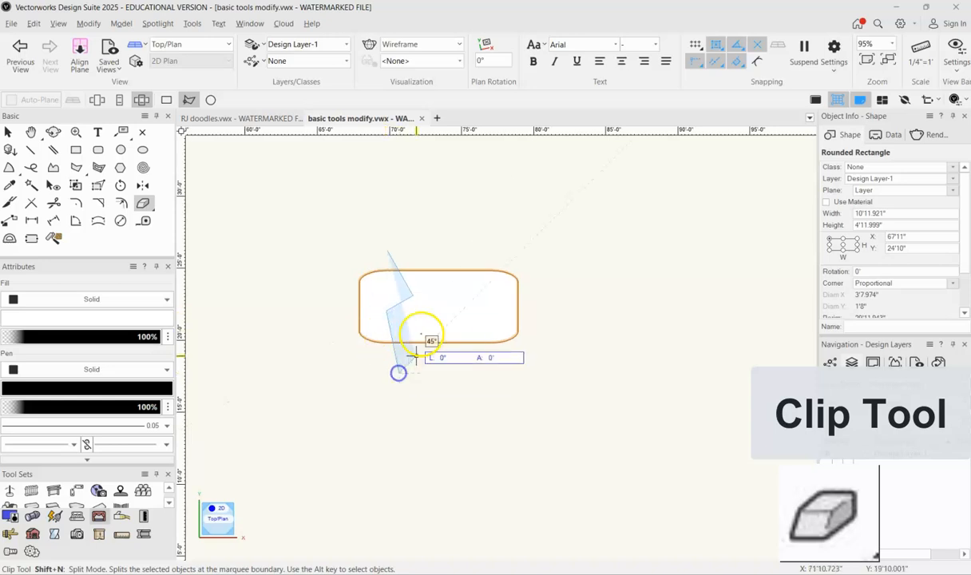
pyautogui.click(446, 322)
pyautogui.click(448, 224)
pyautogui.click(388, 250)
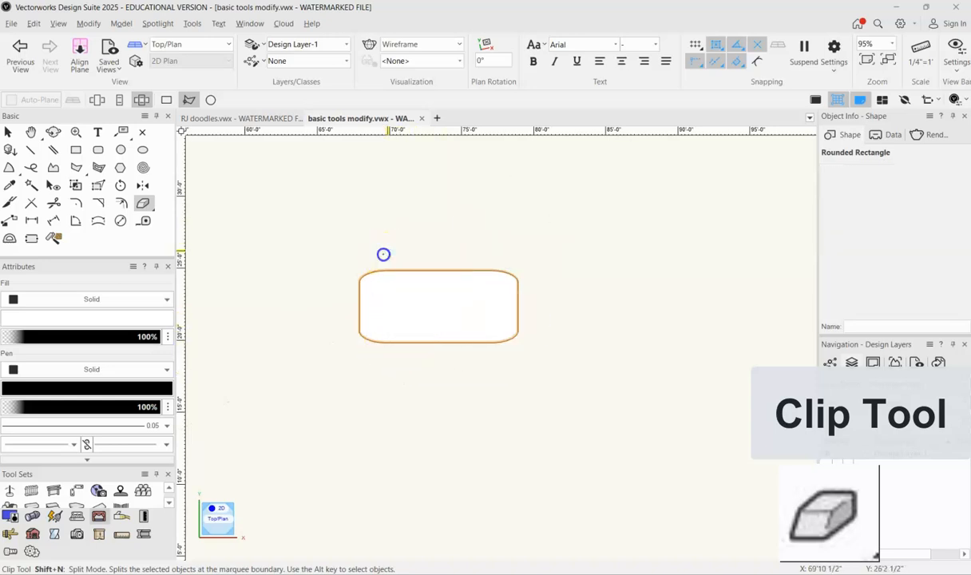
# Move the right piece of the split rounded rectangle to the right and the left piece to the left, and deselect everything.
pyautogui.click(7, 132)
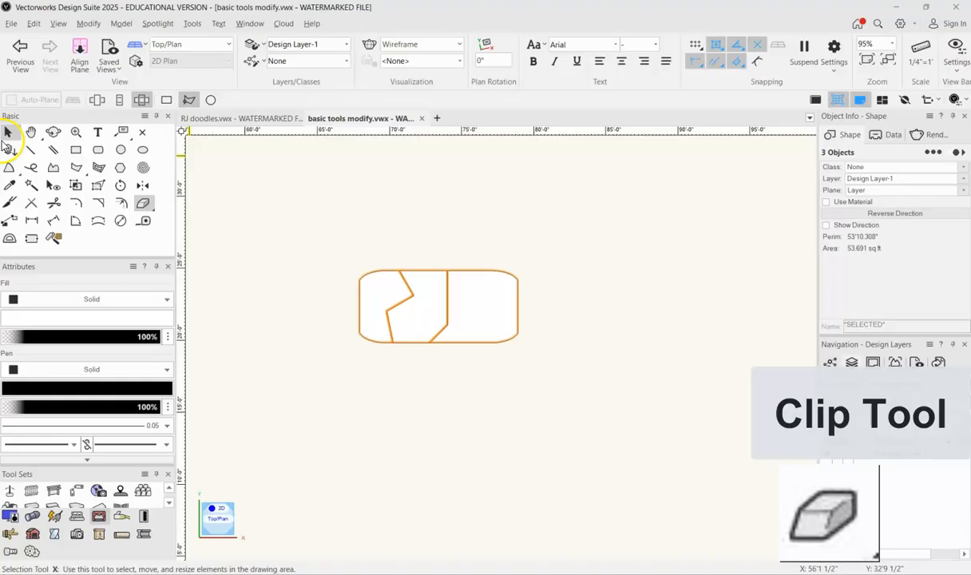
pyautogui.click(332, 239)
pyautogui.moveTo(516, 323); pyautogui.dragTo(587, 325)
pyautogui.moveTo(368, 314); pyautogui.dragTo(290, 314)
pyautogui.click(427, 373)
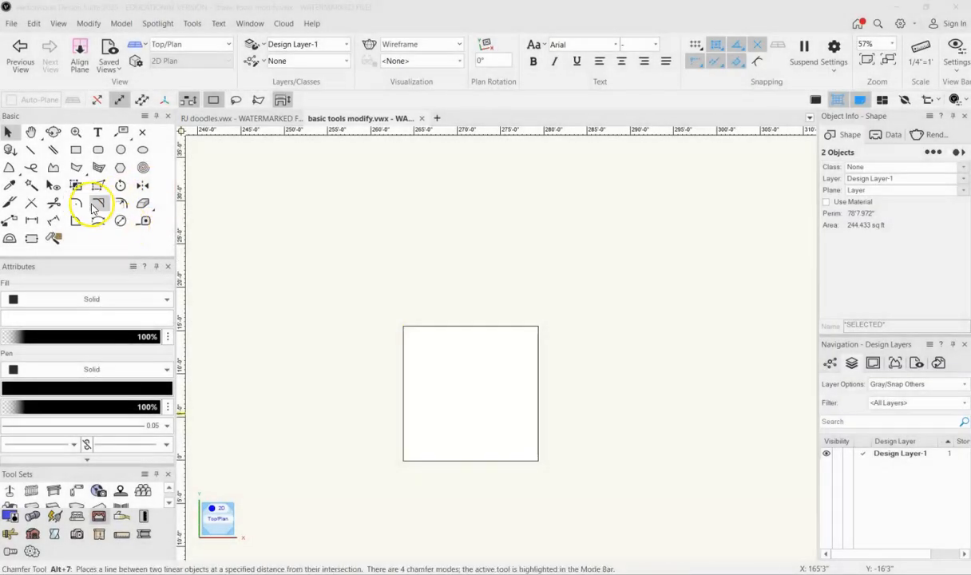
# Fillet the square's upper-left corner with a 1'0" radius in Trim mode, inspect the rounded corner, and undo the fillet.
pyautogui.click(83, 205)
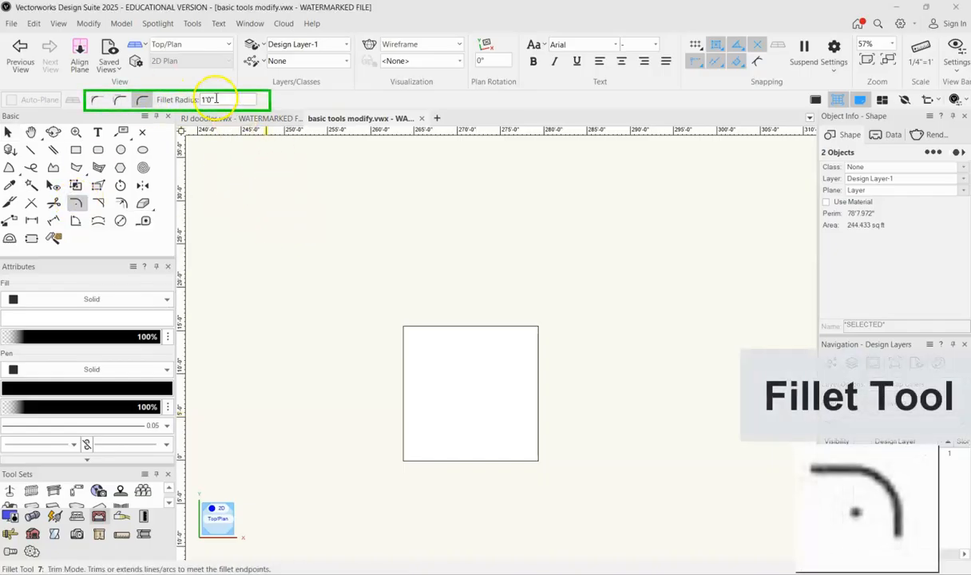
pyautogui.click(422, 325)
pyautogui.click(402, 349)
pyautogui.press('x')
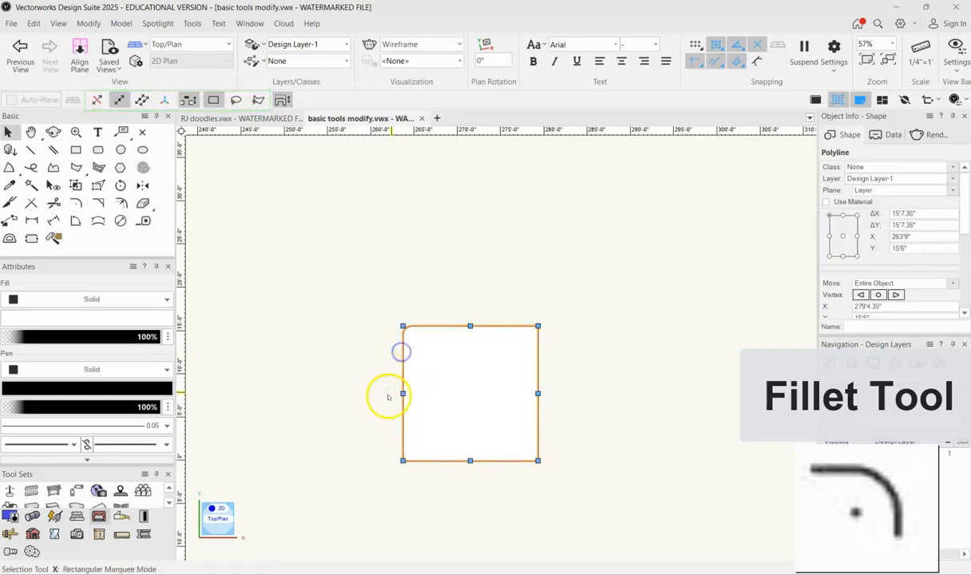
pyautogui.scroll(2, 409, 327)
pyautogui.scroll(4, 408, 327)
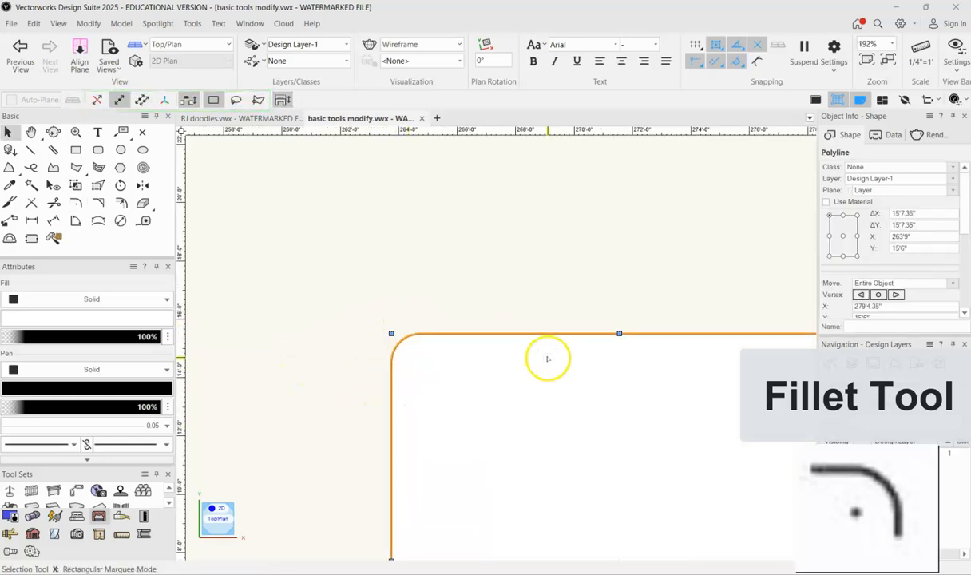
pyautogui.scroll(-4, 456, 264)
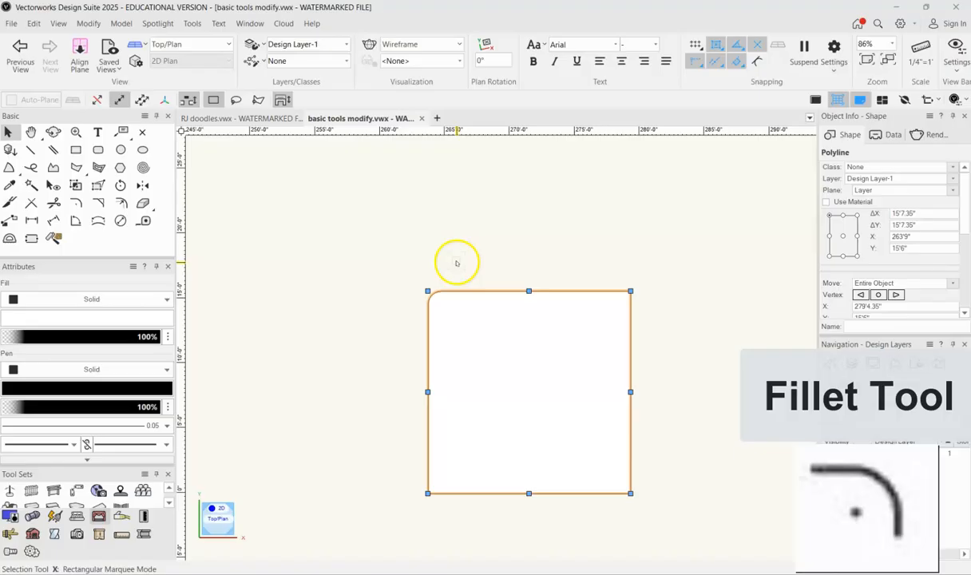
pyautogui.hotkey('ctrl', 'z')
pyautogui.hotkey('ctrl', 'z')
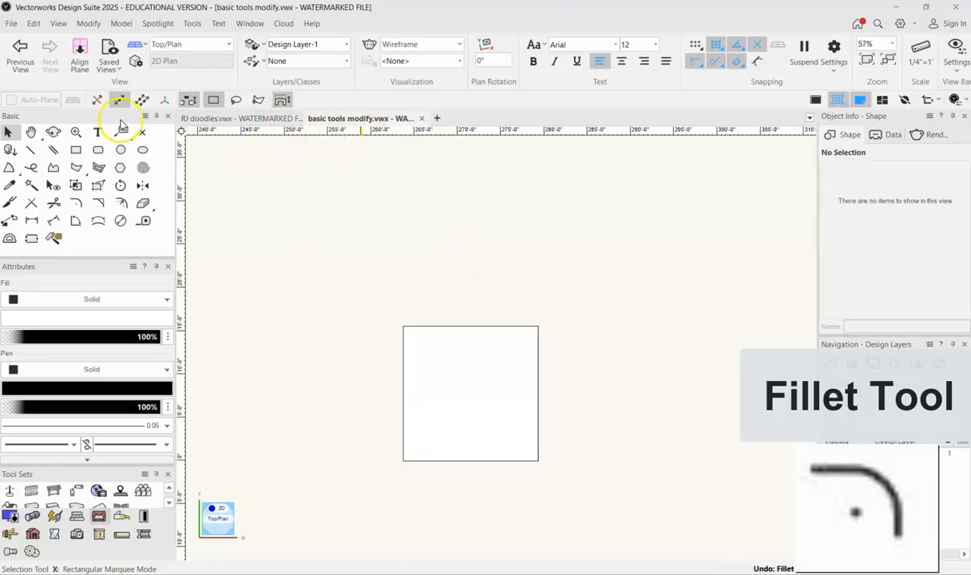
# Fillet the square's upper-left corner with a 4' radius from its top and left edges, and undo the fillet.
pyautogui.click(76, 203)
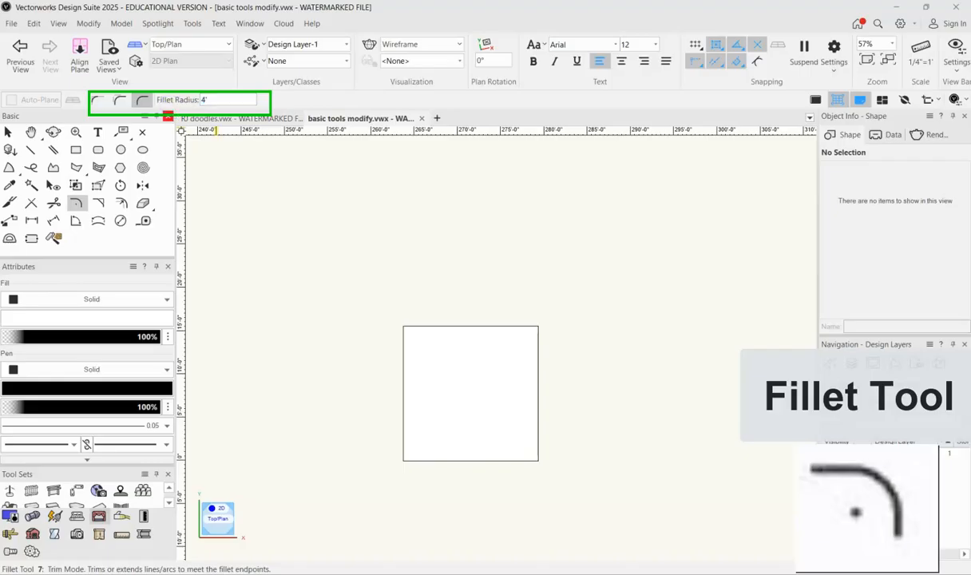
pyautogui.click(472, 327)
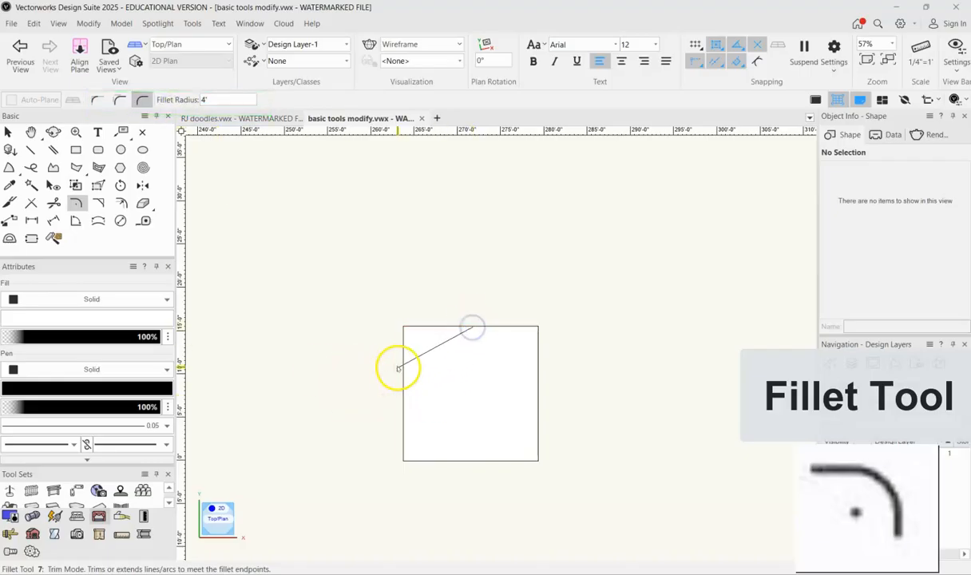
pyautogui.click(403, 367)
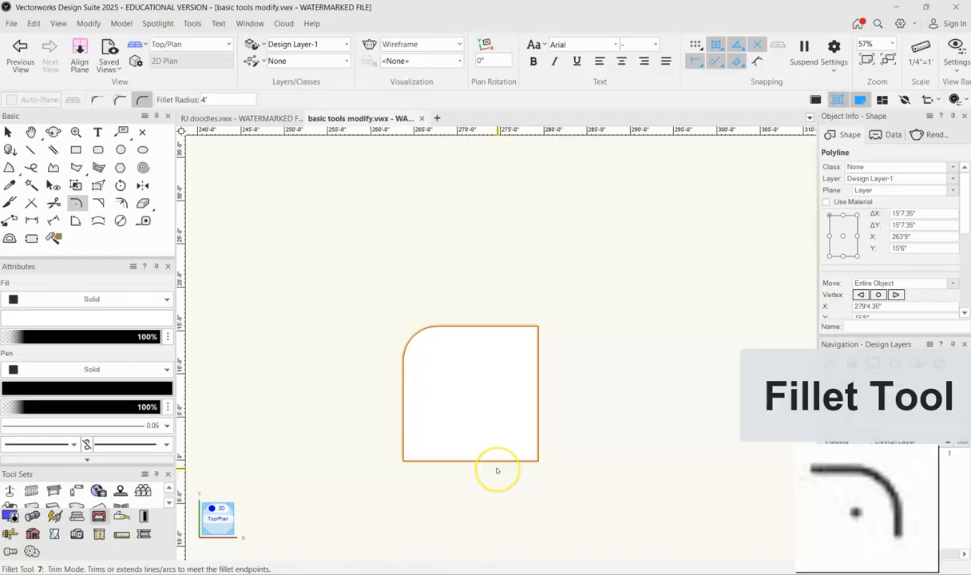
pyautogui.hotkey('ctrl', 'z')
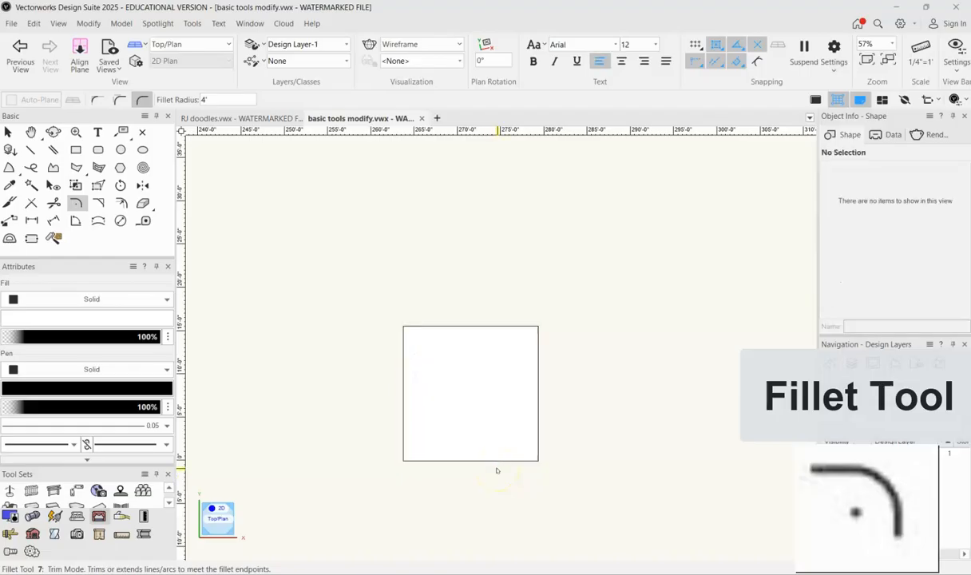
# Reshape the square by moving its upper-left vertex outward, up and to the left, making the shape about 24'4" wide and high.
pyautogui.click(10, 133)
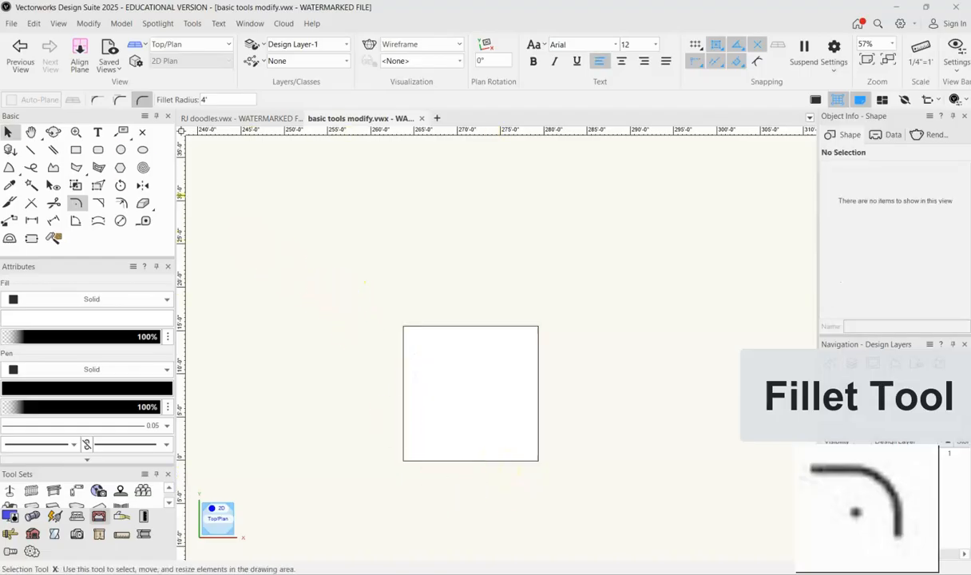
pyautogui.doubleClick(403, 326)
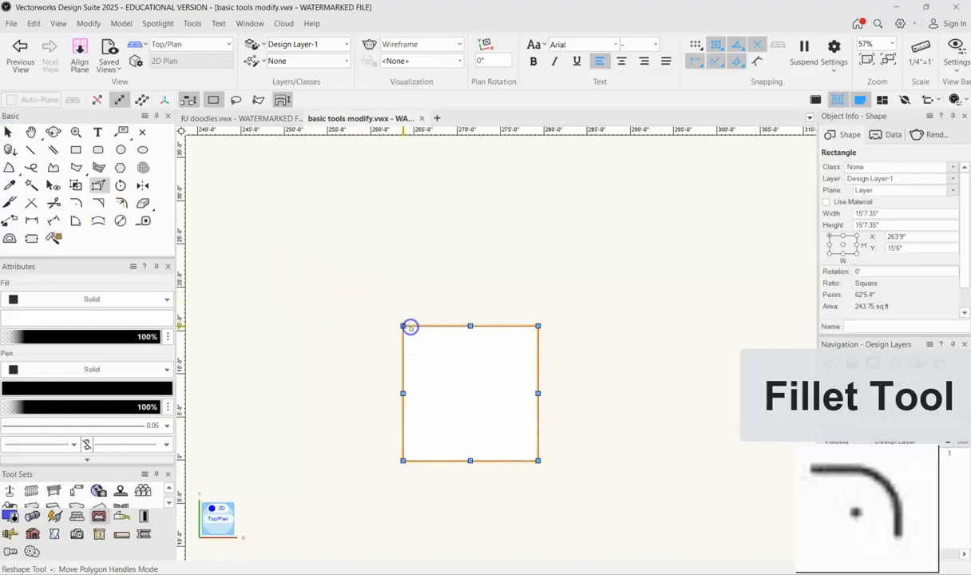
pyautogui.moveTo(403, 325); pyautogui.dragTo(328, 251)
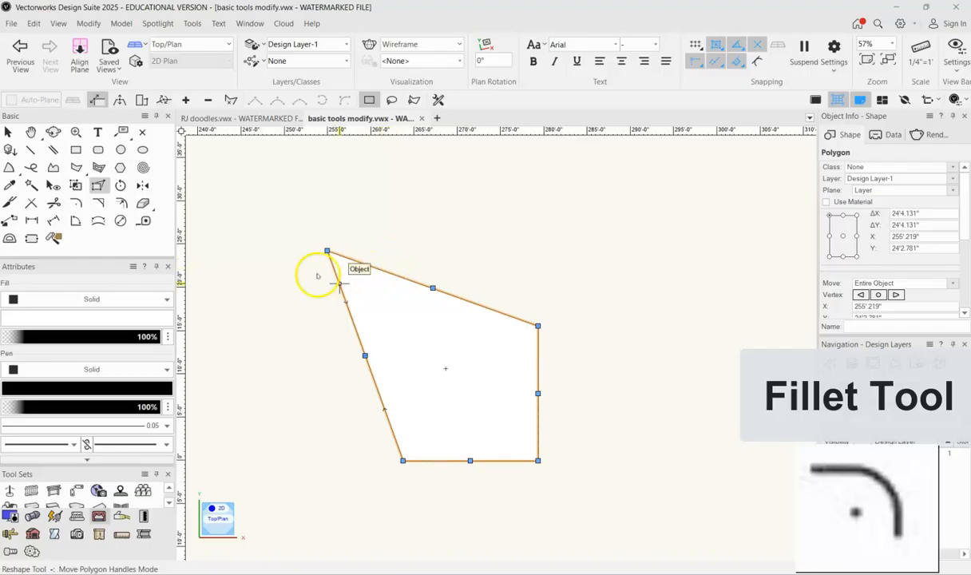
# Fillet the reshaped polygon's sharp upper-left corner with a 4'0" radius.
pyautogui.click(82, 205)
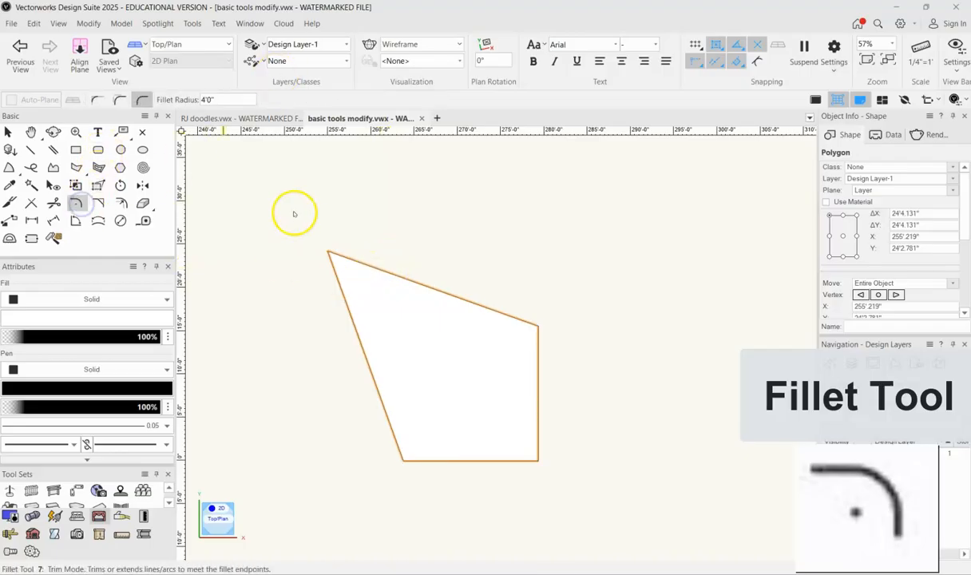
pyautogui.click(353, 256)
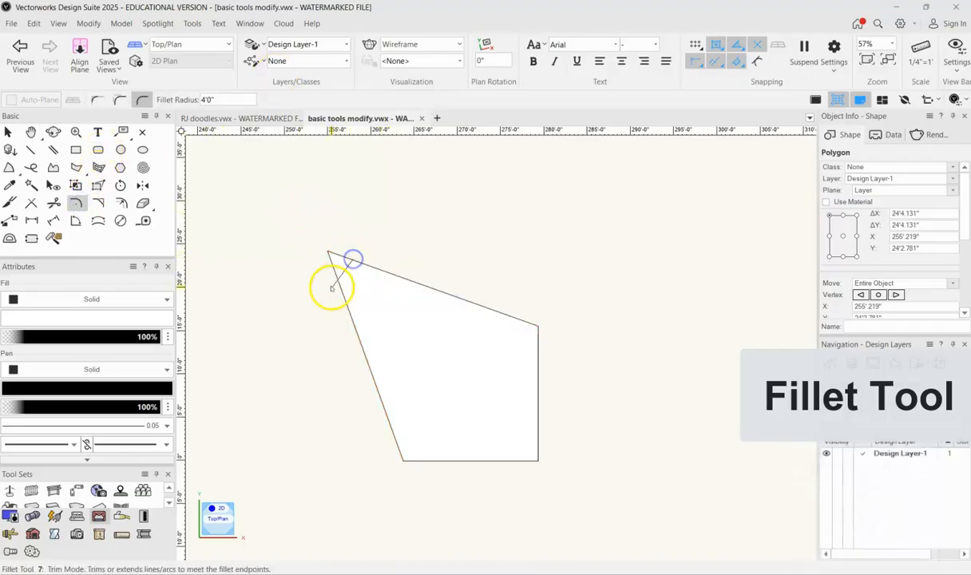
pyautogui.click(336, 282)
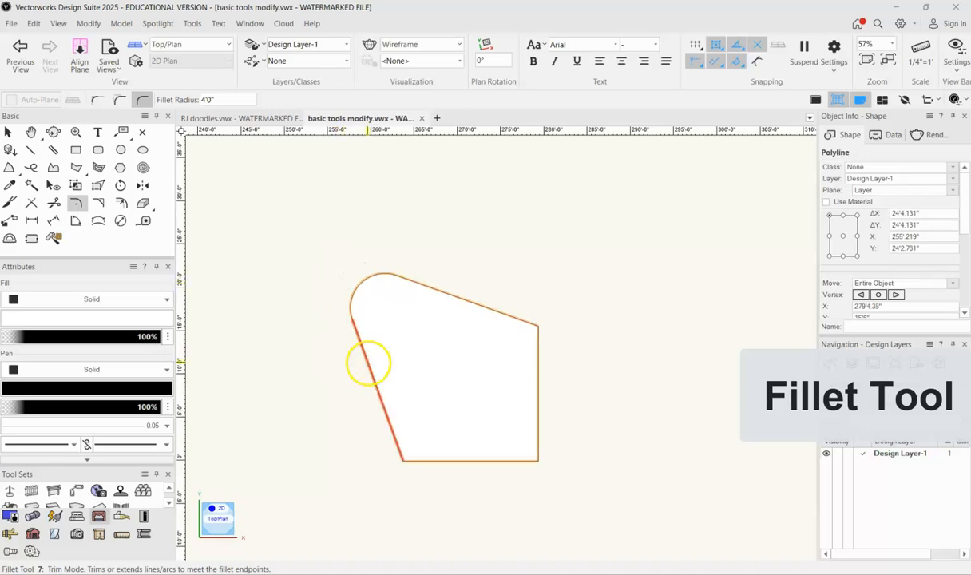
# Fillet all corners of the polygon at once with the 4'0" radius, undo every fillet, and repeat this once from the sharp-cornered shape.
pyautogui.doubleClick(367, 362)
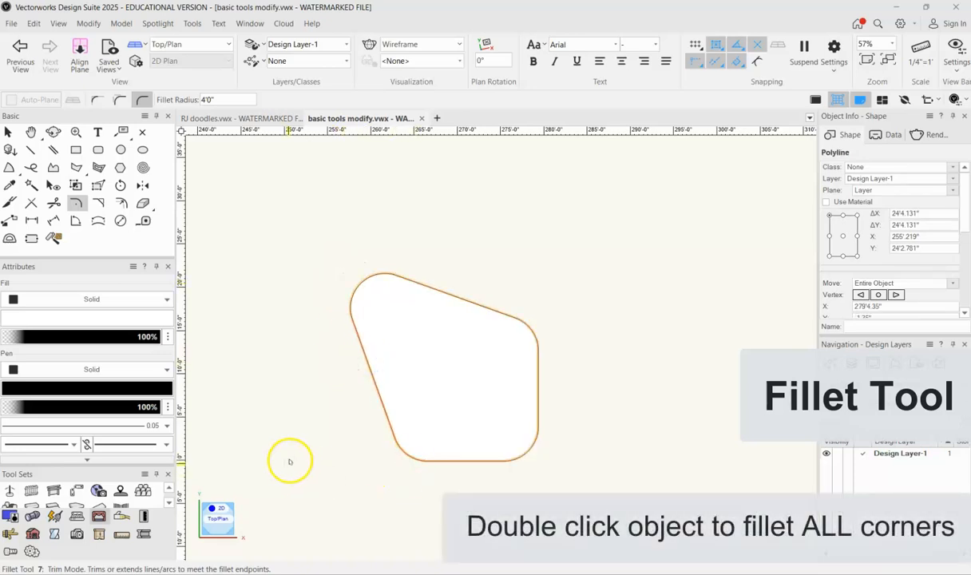
pyautogui.hotkey('ctrl', 'z')
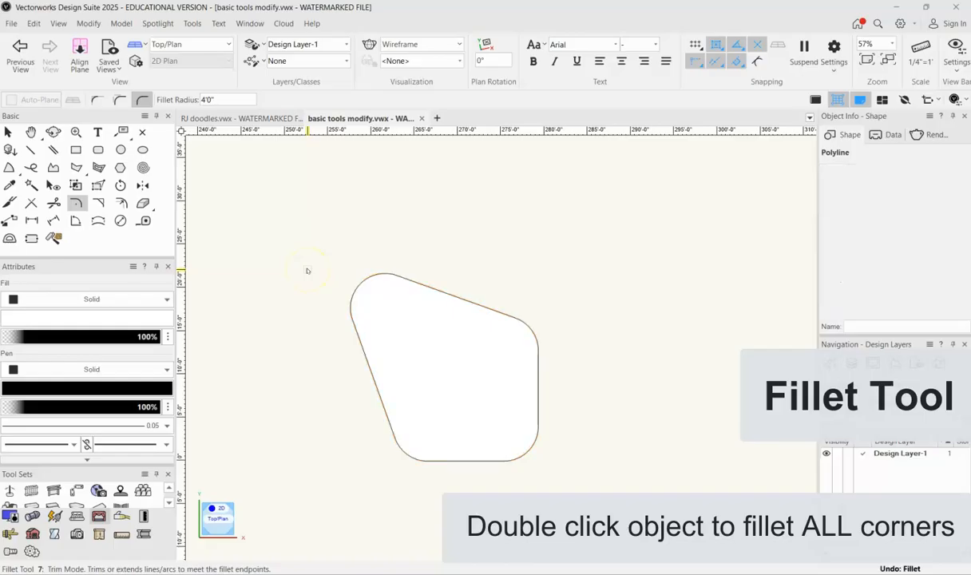
pyautogui.hotkey('ctrl', 'z')
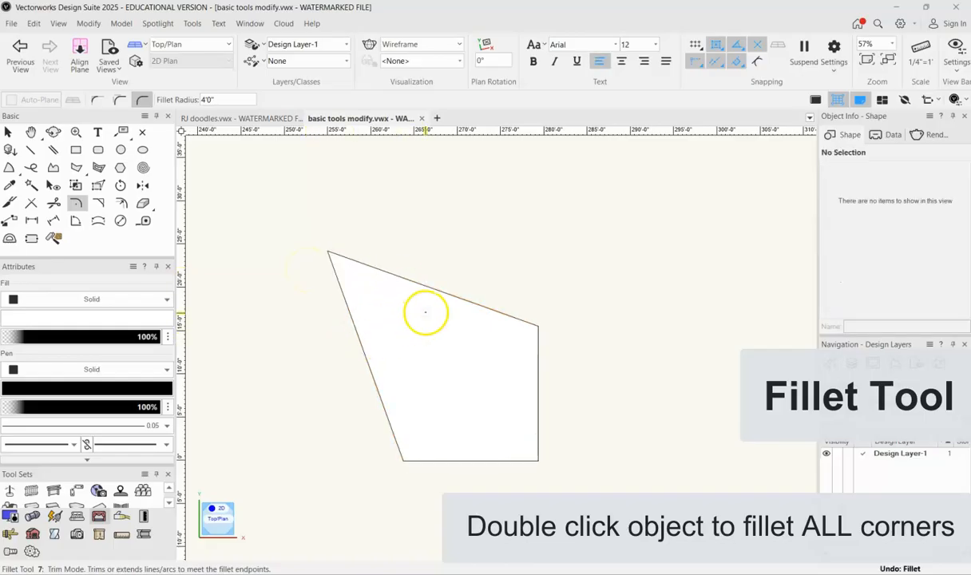
pyautogui.doubleClick(389, 270)
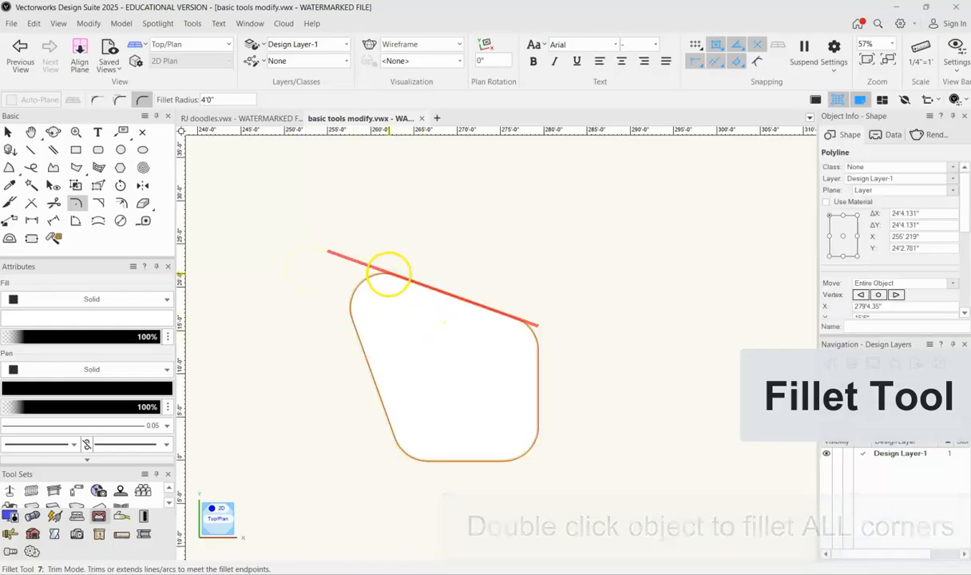
pyautogui.hotkey('ctrl', 'z')
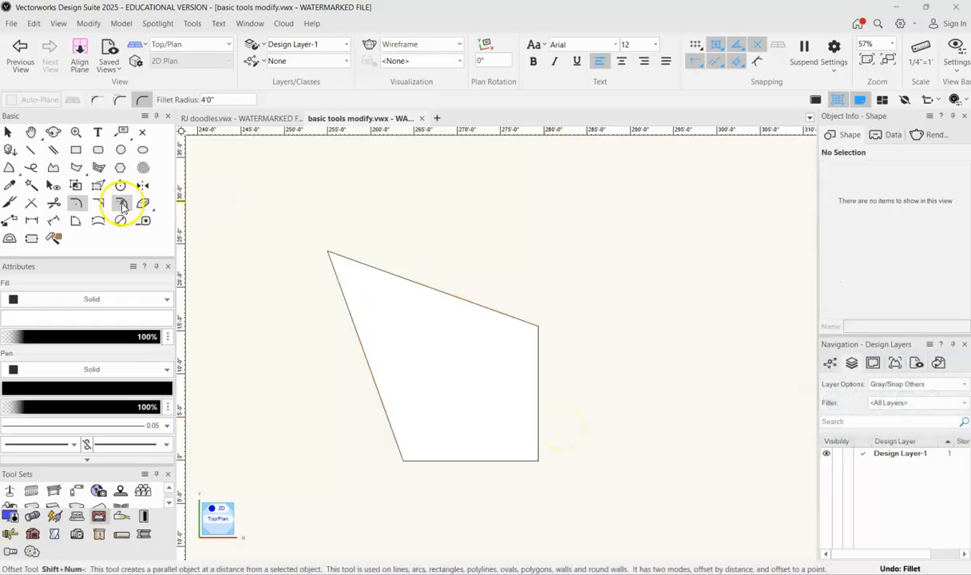
# Chamfer the polygon's upper-right corner with first and second line distances of 1'0" in Trim mode.
pyautogui.click(97, 205)
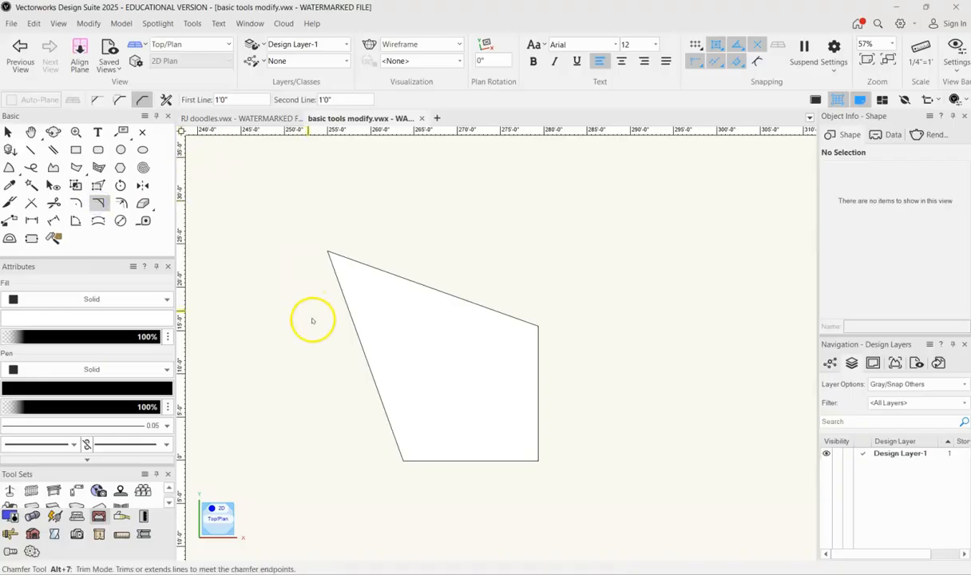
pyautogui.click(508, 317)
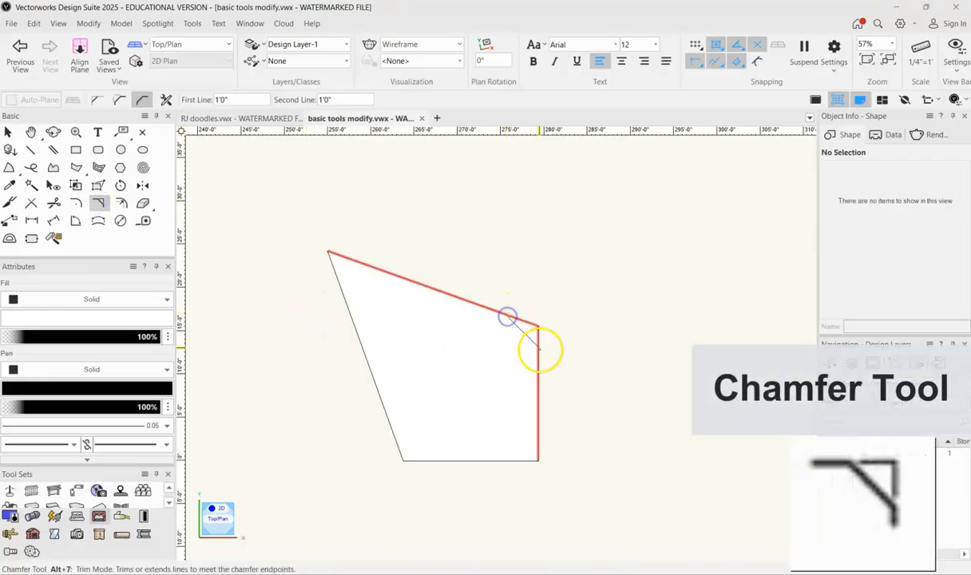
pyautogui.click(539, 349)
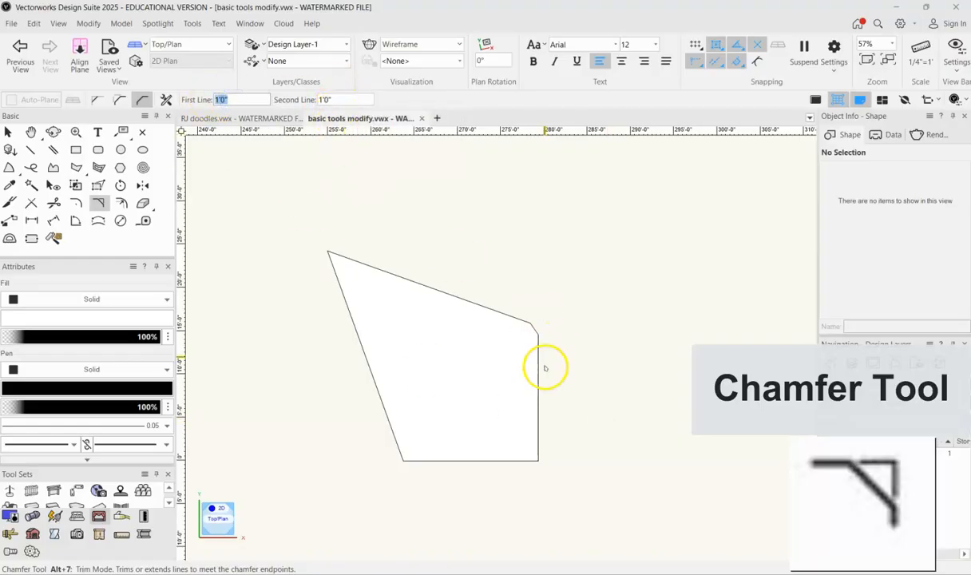
# Chamfer the polygon's lower-right corner from the right edge to the bottom edge, with First Line 48 and Second Line 1'0".
pyautogui.rightClick(240, 99)
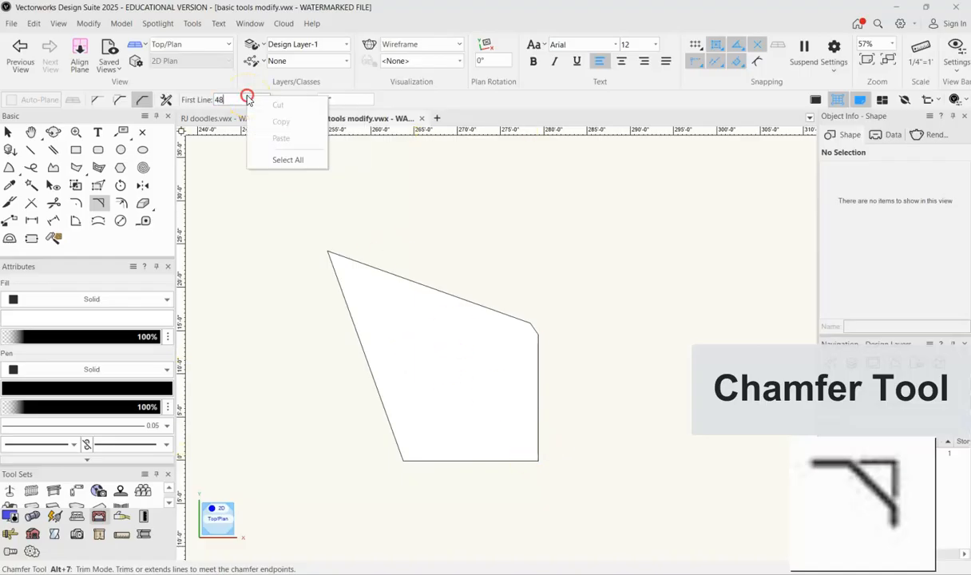
pyautogui.click(348, 96)
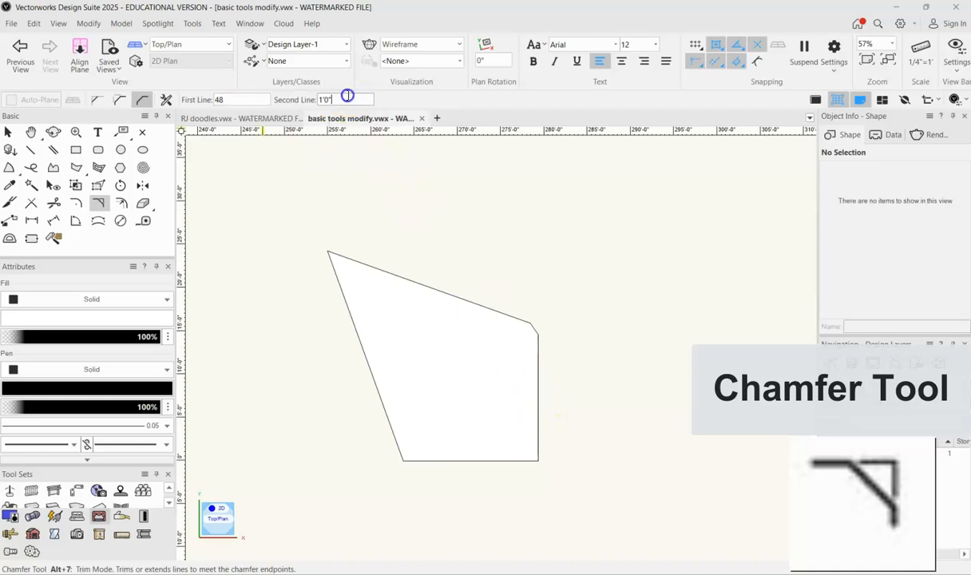
pyautogui.click(536, 406)
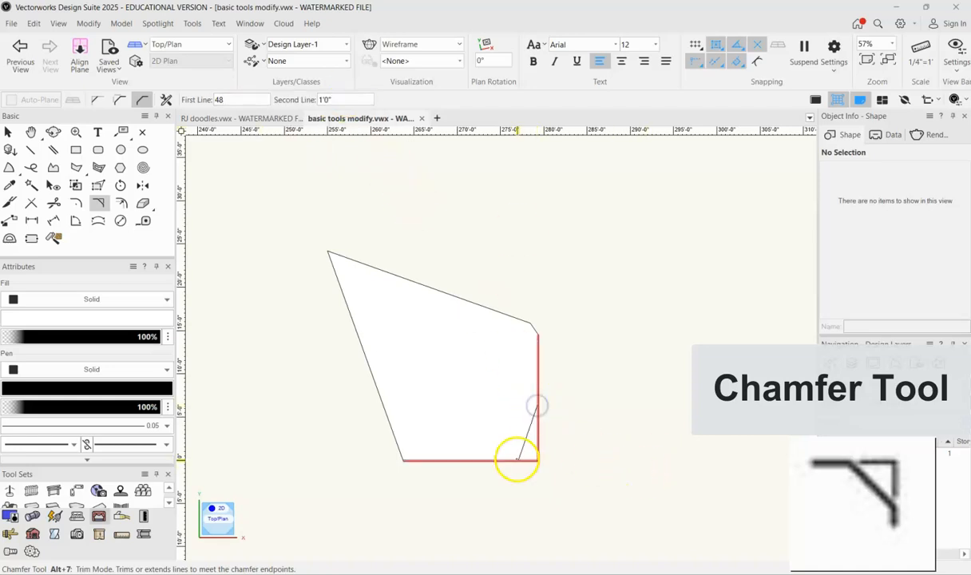
pyautogui.click(517, 459)
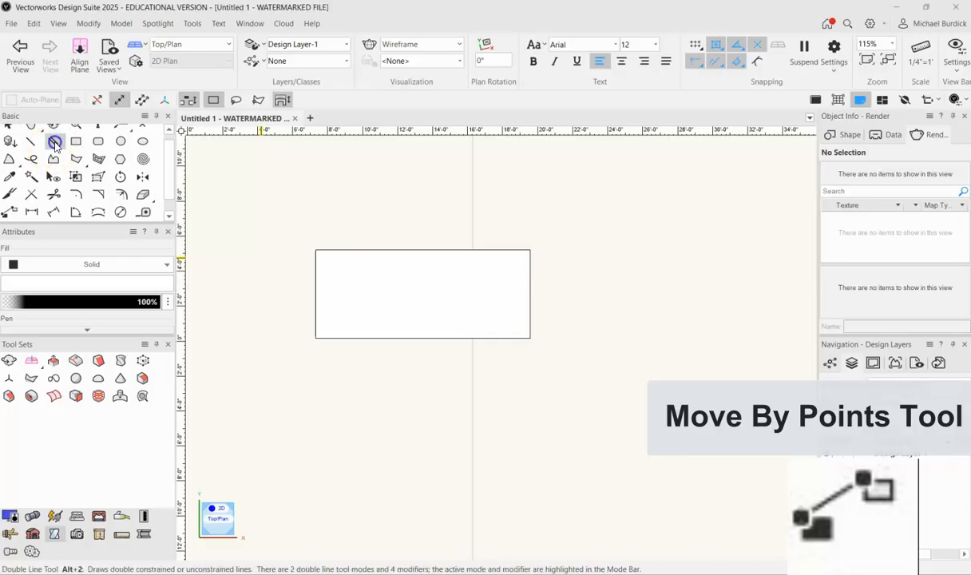
# Draw a double-line polygon with 2" separation along the rectangle's left edge, from its lower-left to its upper-left corner.
pyautogui.click(54, 141)
pyautogui.click(316, 338)
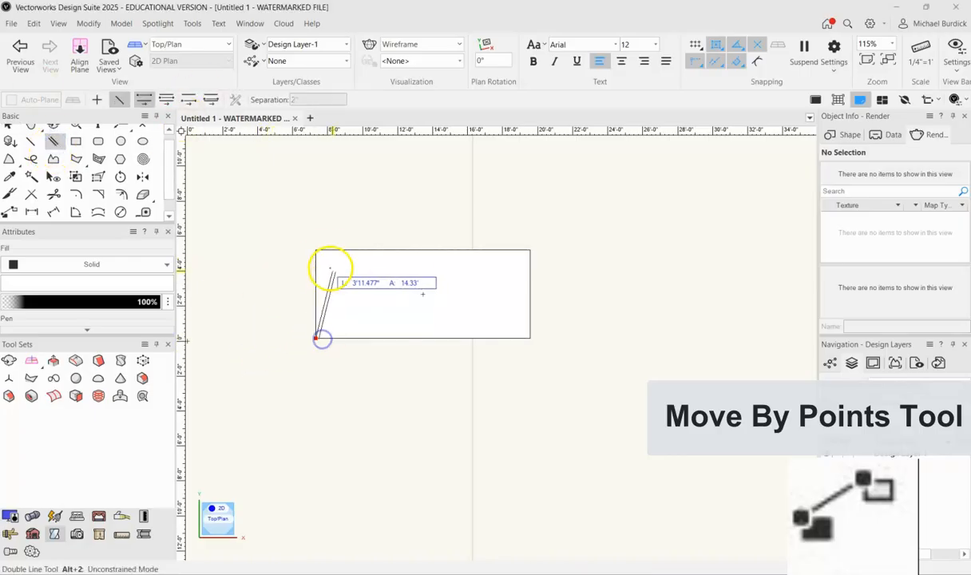
pyautogui.click(318, 250)
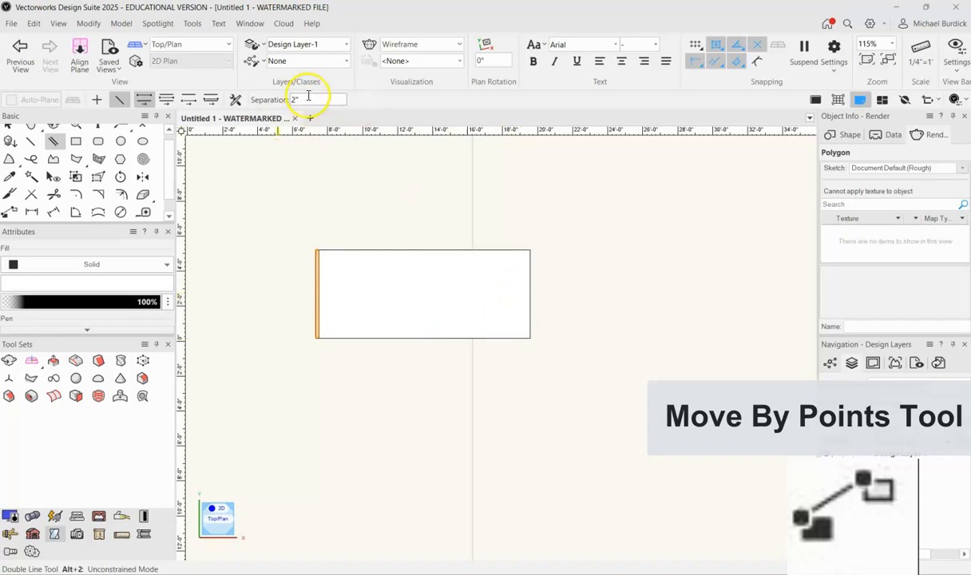
# Set Move by Points to 12 duplicates, array the narrow strip rightward in Move and Duplicate mode, and undo the array.
pyautogui.click(12, 210)
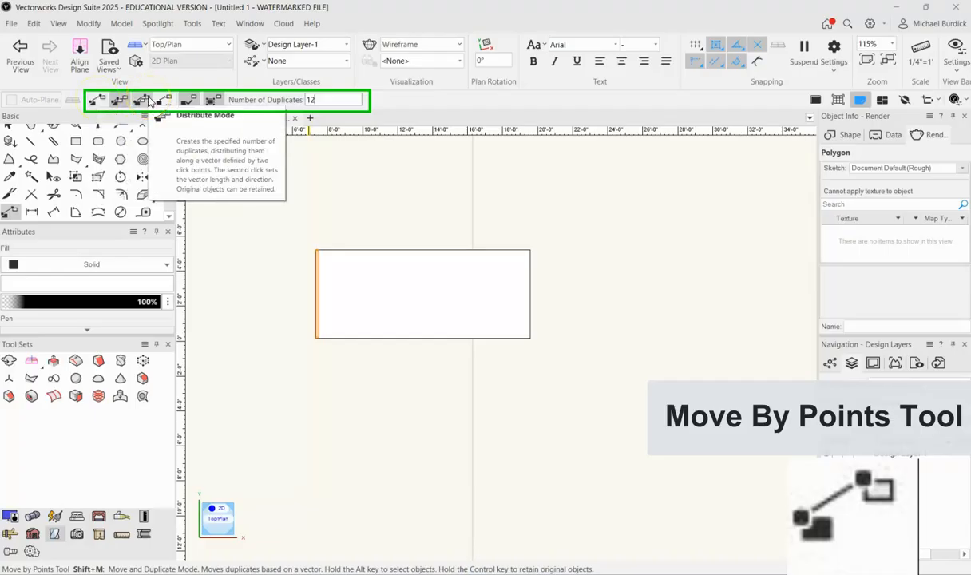
pyautogui.click(122, 100)
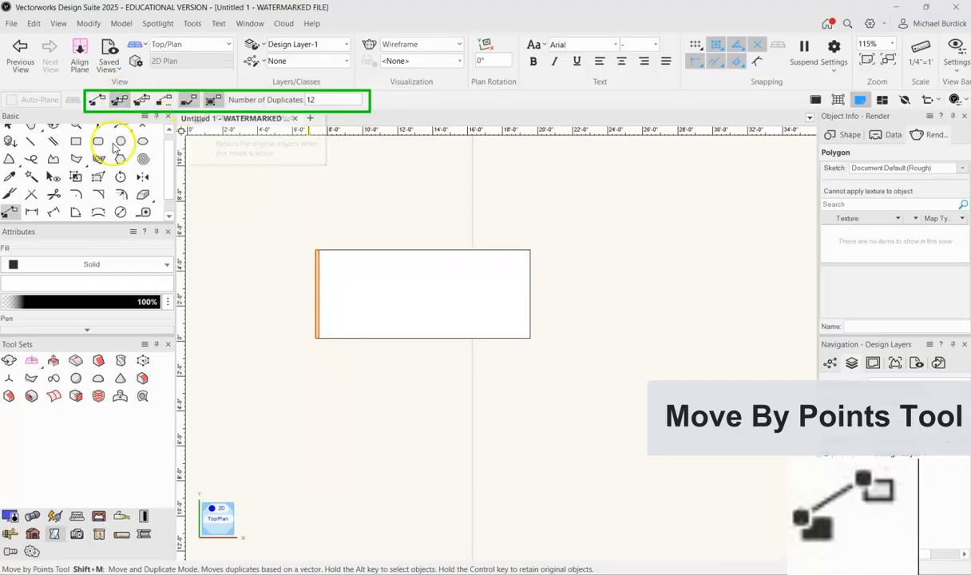
pyautogui.scroll(2, 378, 250)
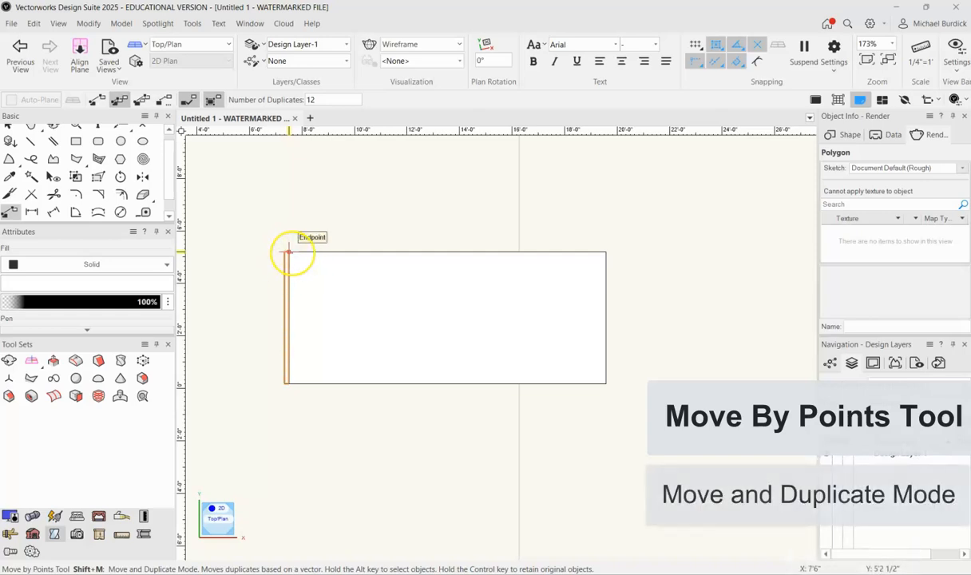
pyautogui.moveTo(292, 253); pyautogui.dragTo(312, 255)
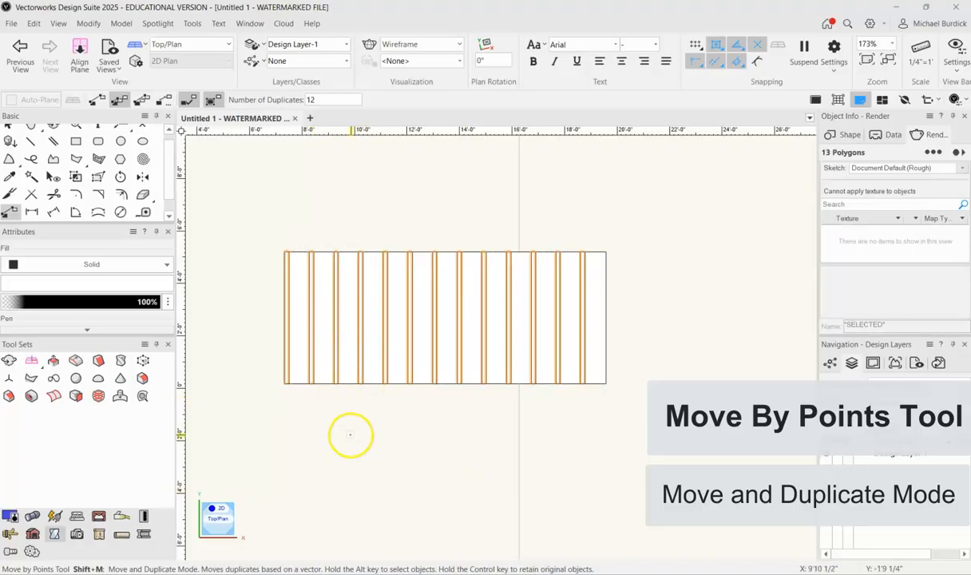
pyautogui.hotkey('ctrl', 'z')
# Distribute 12 duplicates of the narrow strip from the rectangle's upper-left to its upper-right corner using Distribute Mode.
pyautogui.click(142, 99)
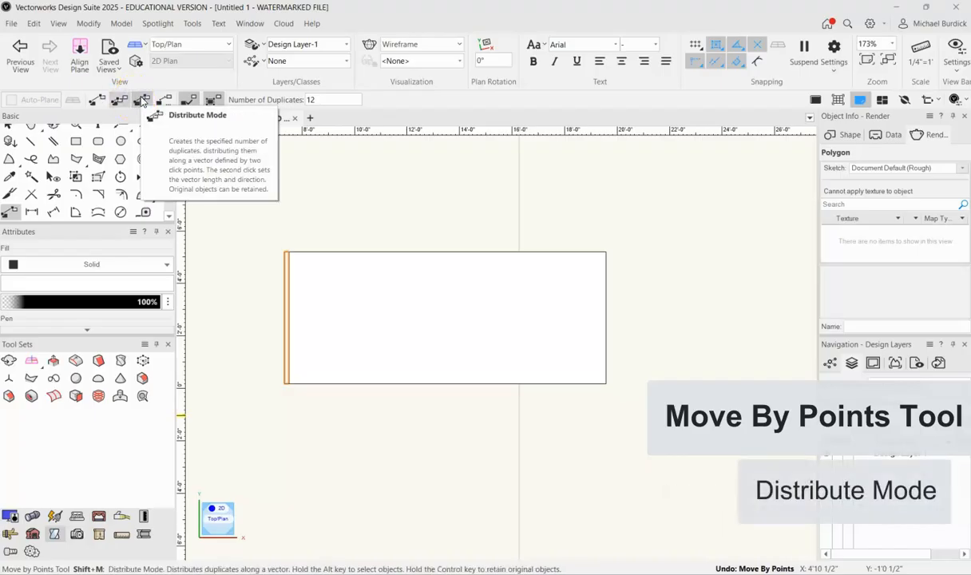
pyautogui.click(289, 253)
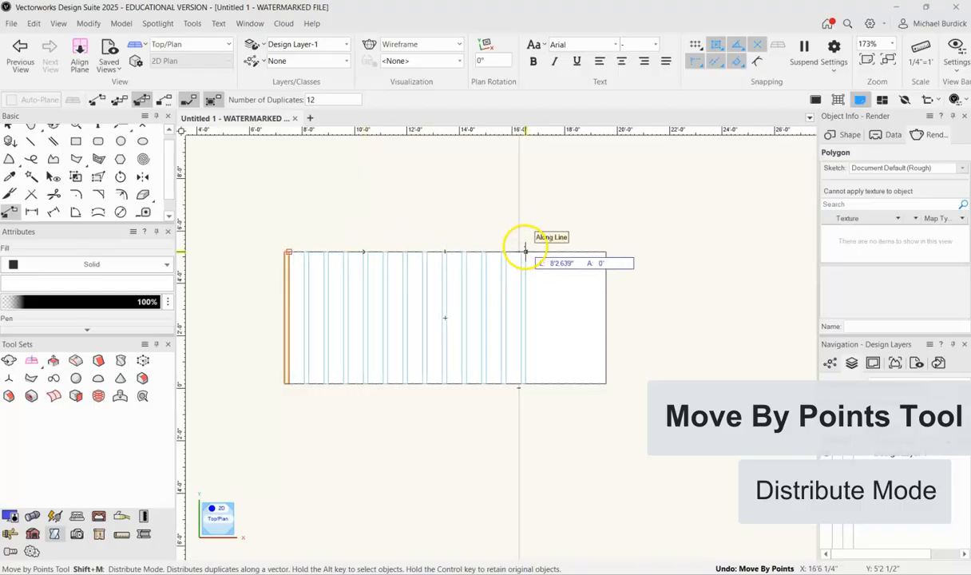
pyautogui.click(605, 251)
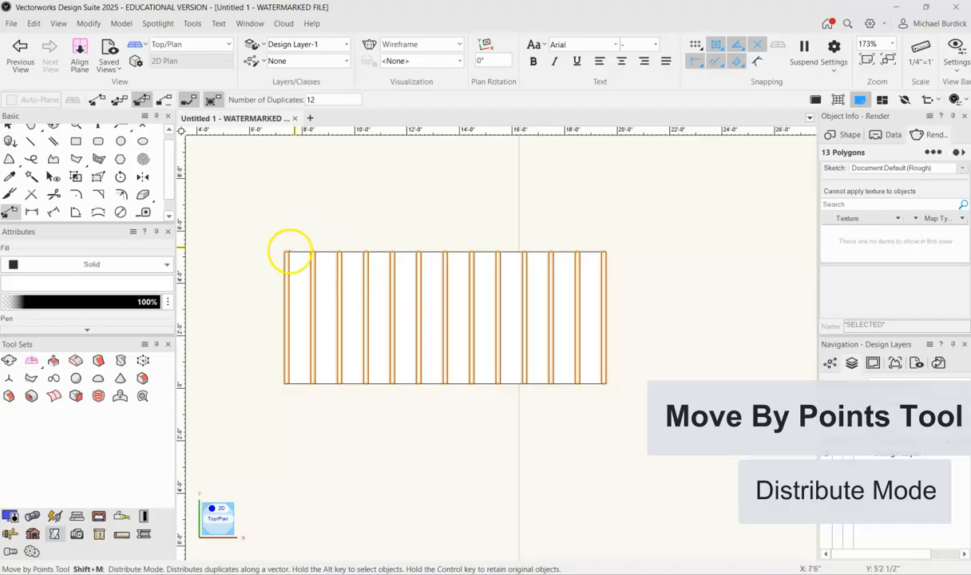
# Distribute 12 duplicates of the whole row of strips along a diagonal rising to the right, and deselect them.
pyautogui.click(580, 250)
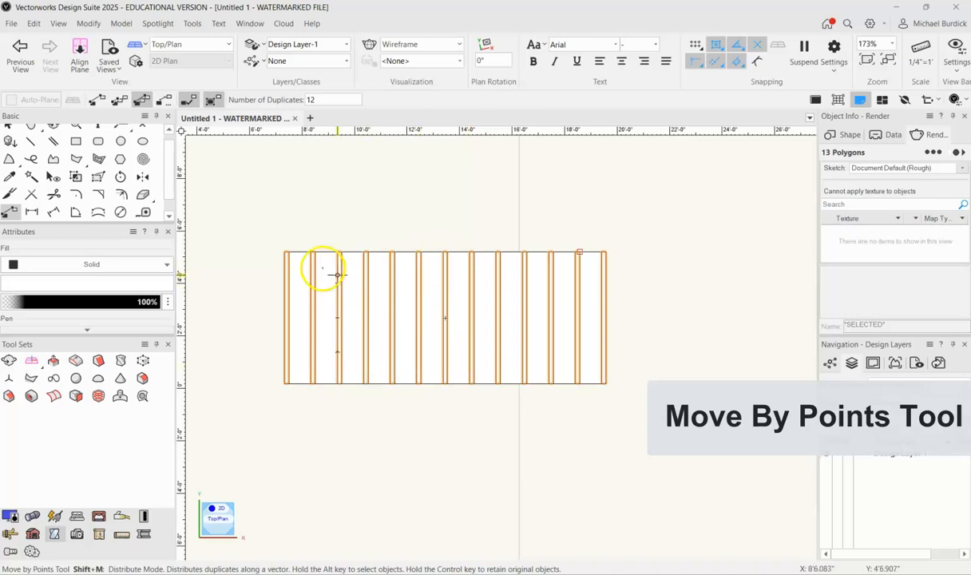
pyautogui.click(289, 248)
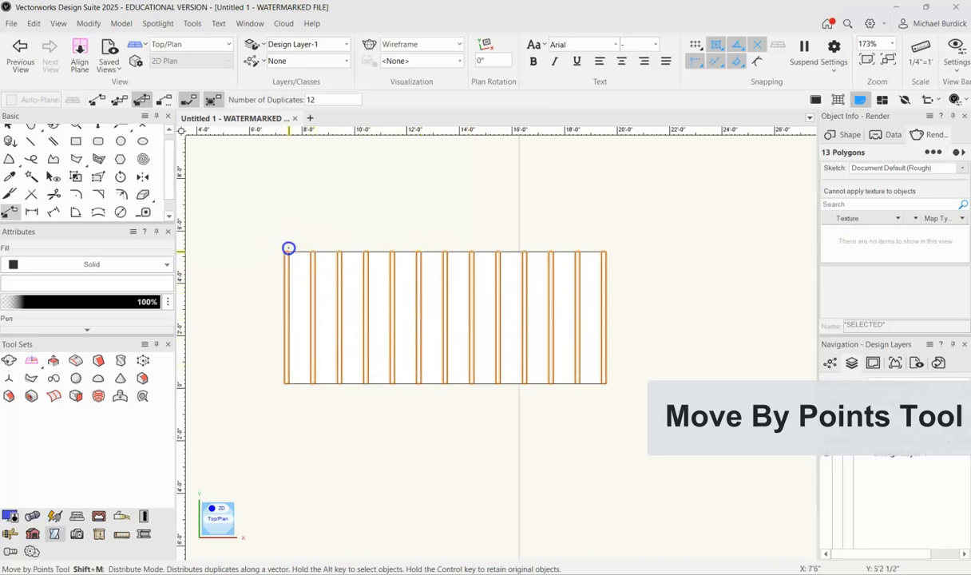
pyautogui.scroll(-4, 288, 249)
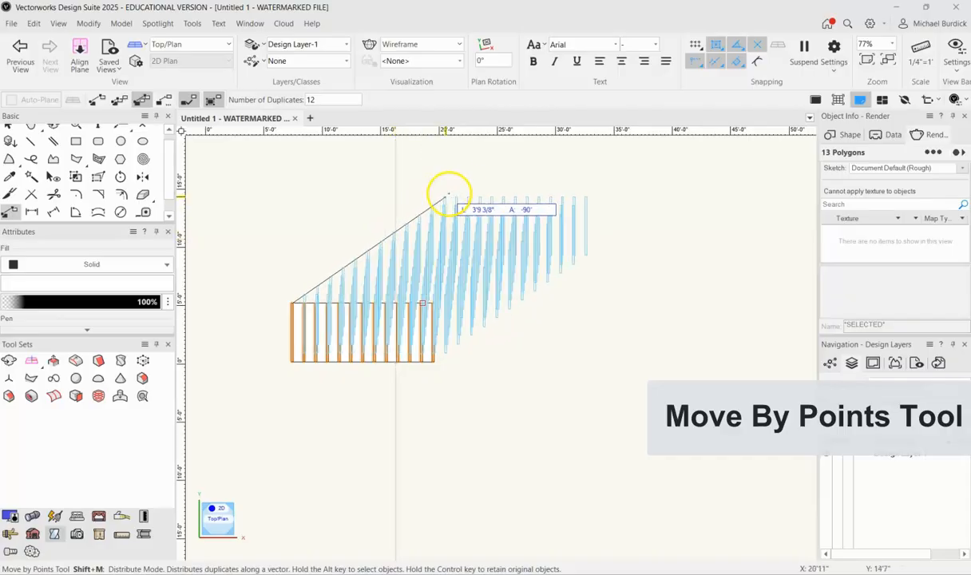
pyautogui.click(565, 150)
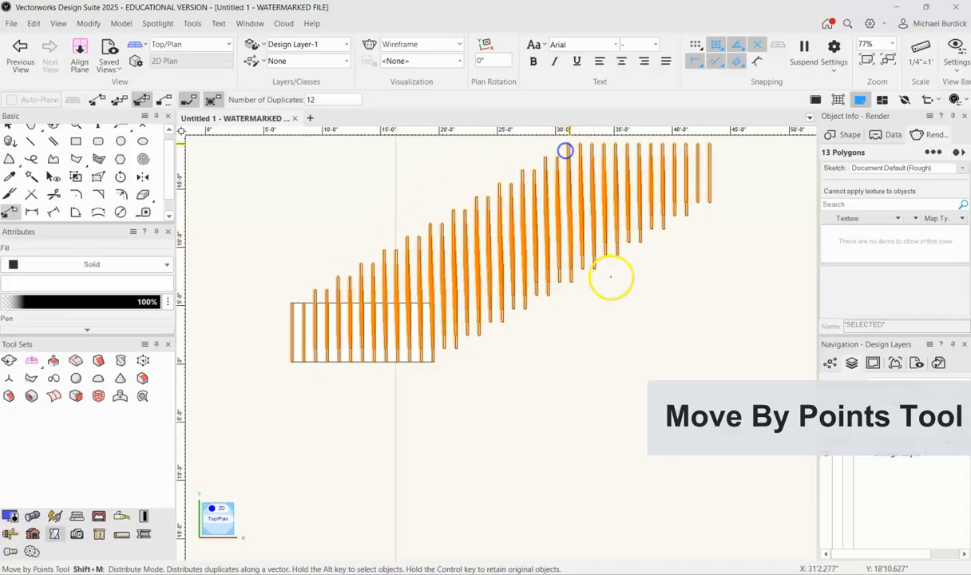
pyautogui.scroll(-2, 288, 364)
pyautogui.scroll(6, 568, 219)
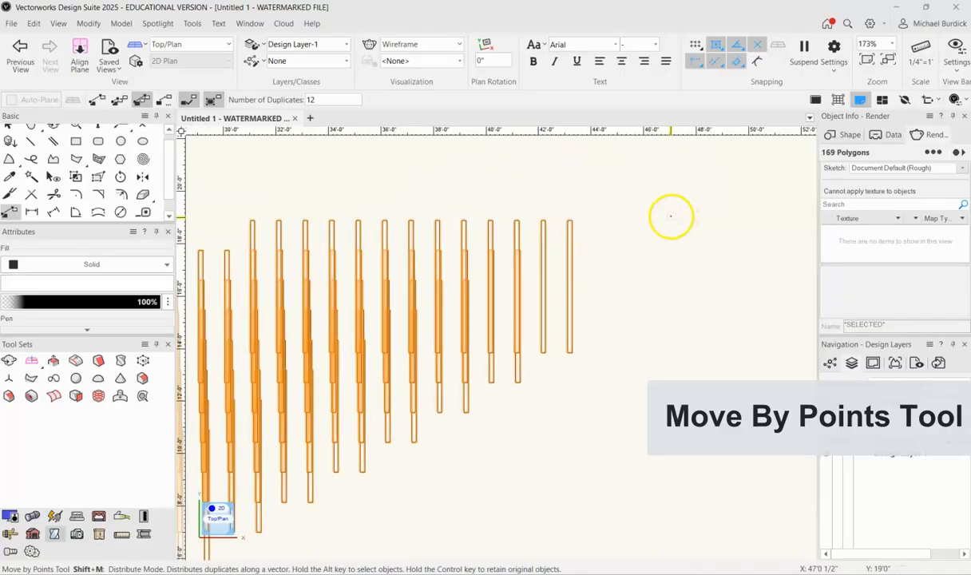
pyautogui.scroll(-2, 671, 216)
pyautogui.keyDown('alt'); pyautogui.click(668, 219); pyautogui.keyUp('alt')
pyautogui.scroll(-2, 607, 283)
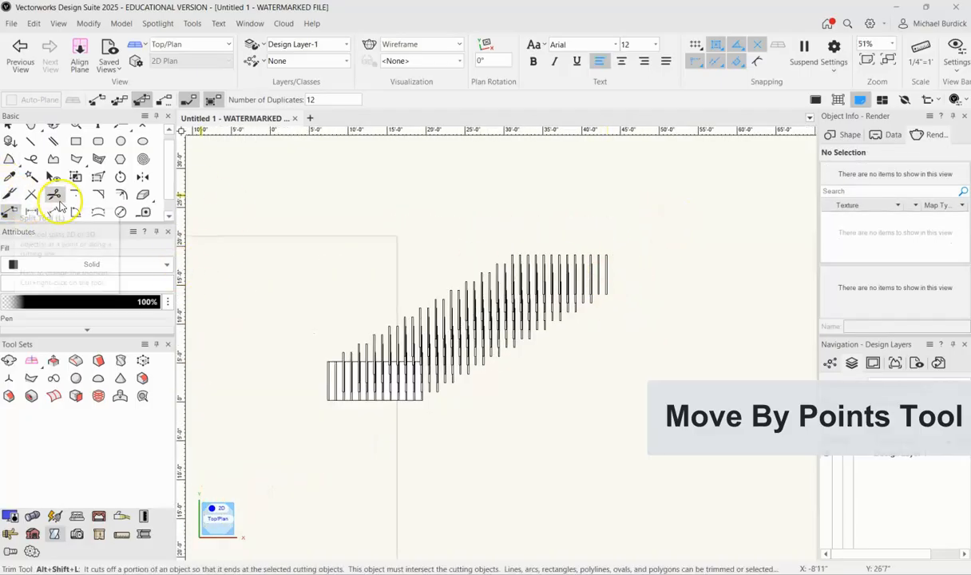
pyautogui.scroll(3, 80, 160)
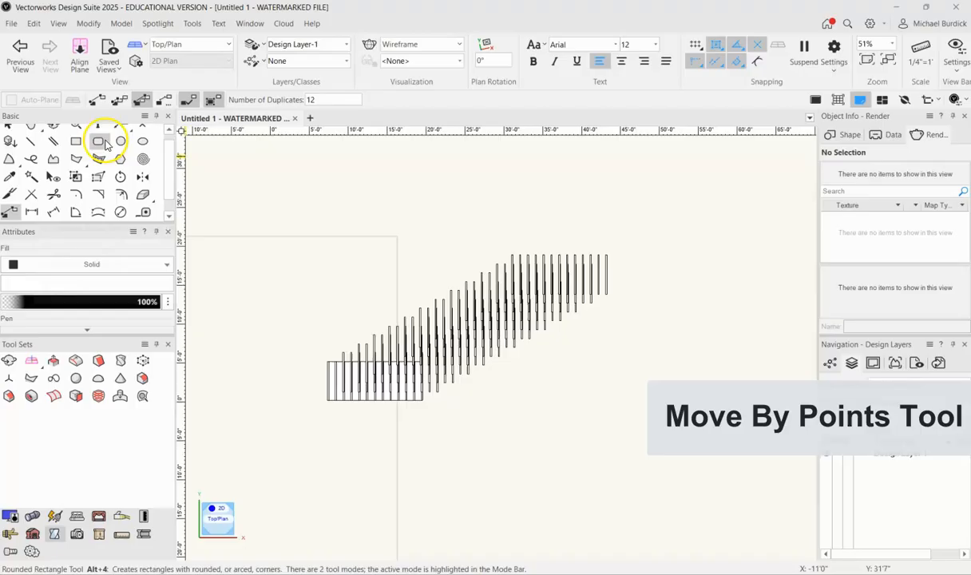
pyautogui.click(10, 133)
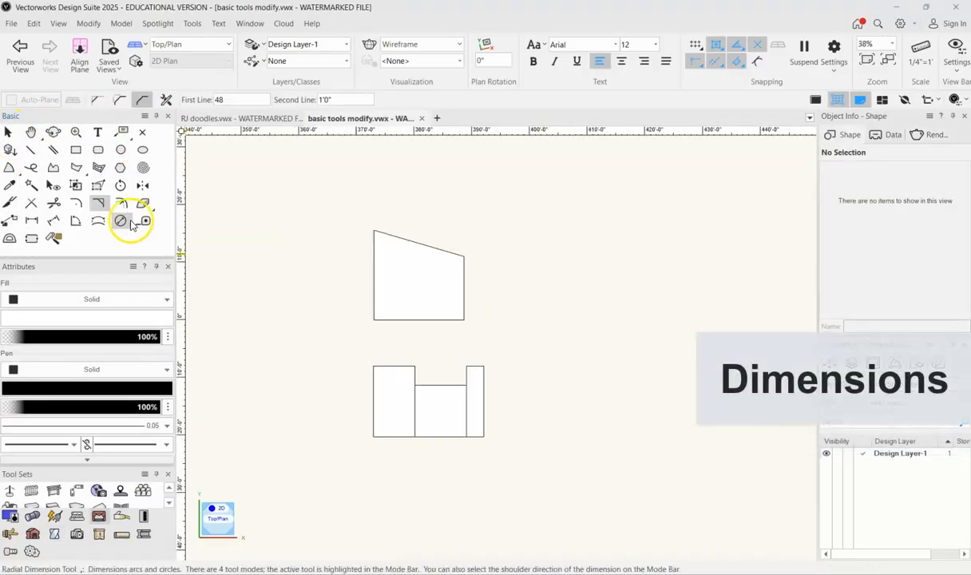
# In basic tools modify.vwx, add a Constrained Linear dimension to the sloped-top polygon's left edge, placed about 4'2" outside it.
pyautogui.click(31, 221)
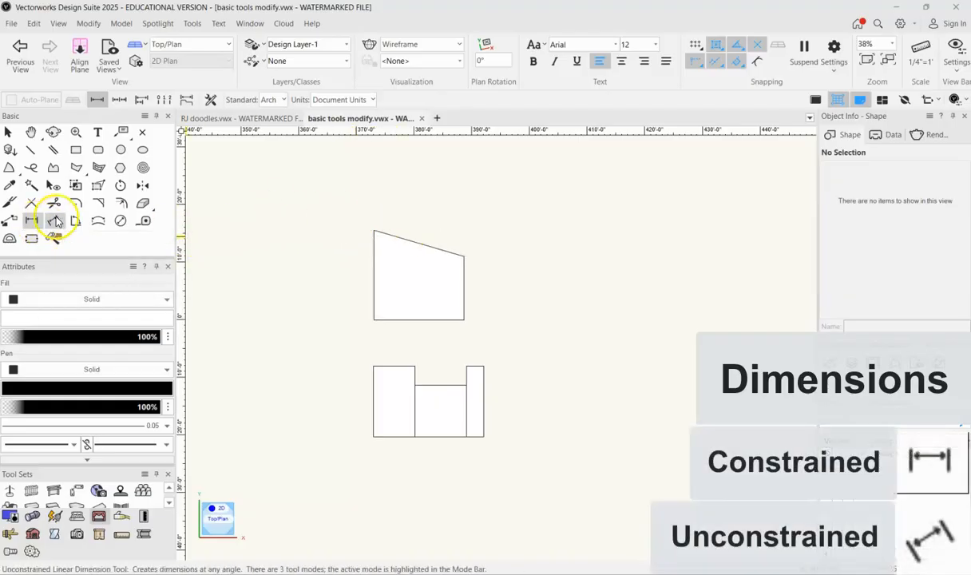
pyautogui.click(374, 231)
pyautogui.click(374, 319)
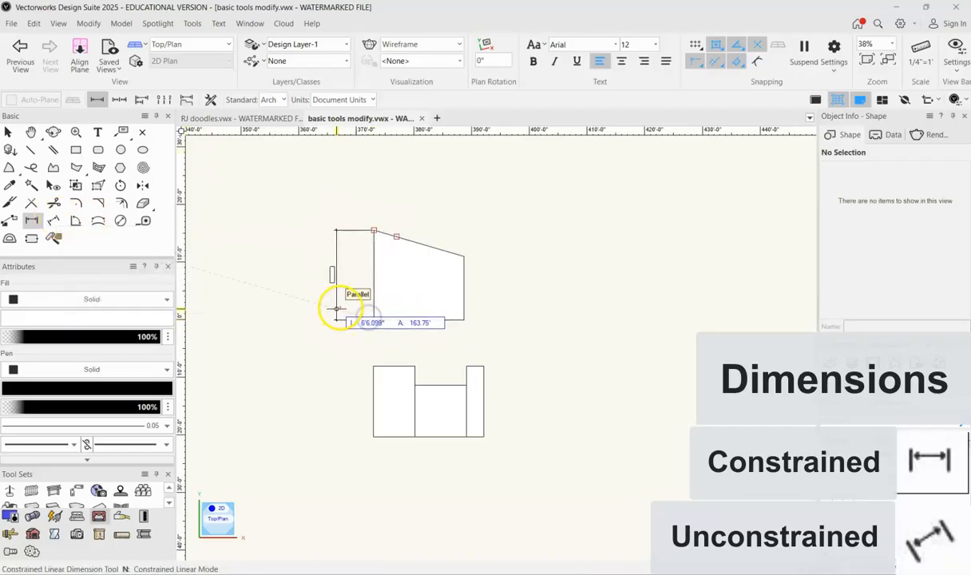
pyautogui.scroll(3, 345, 308)
pyautogui.click(351, 309)
pyautogui.scroll(-1, 334, 374)
pyautogui.scroll(1, 499, 251)
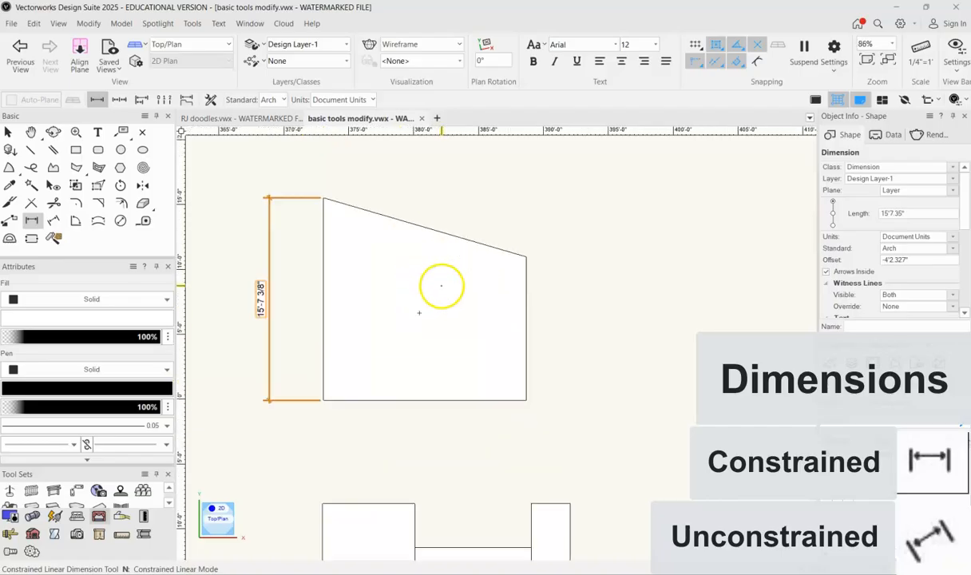
# Add a Constrained Linear dimension of the polygon's overall width between its two upper corners, placed about 3'1 1/2" above.
pyautogui.click(326, 195)
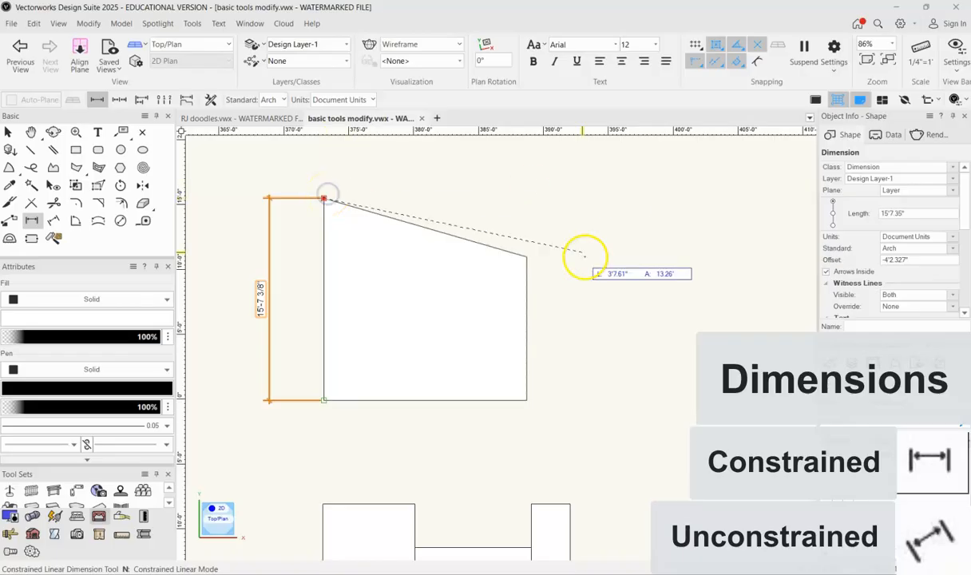
pyautogui.click(526, 256)
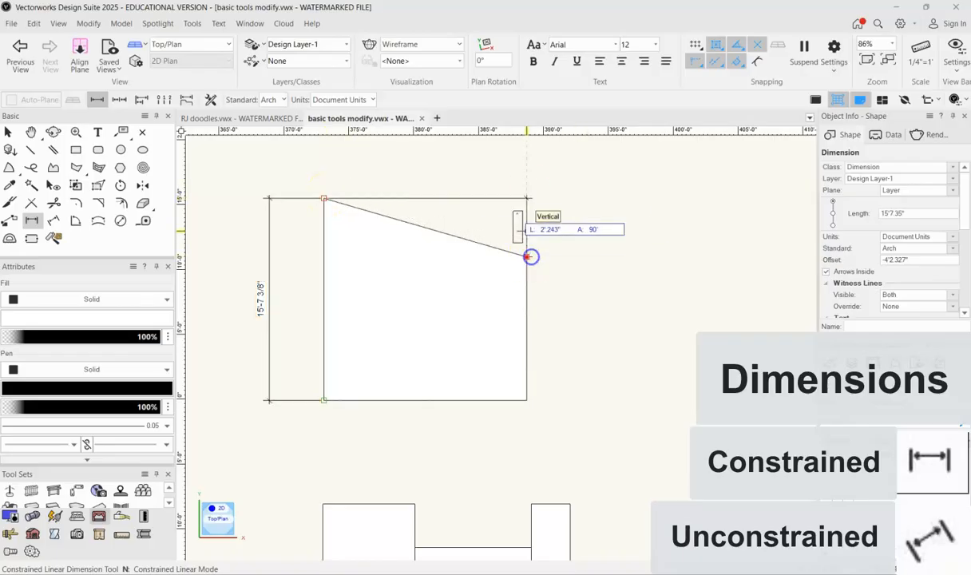
pyautogui.click(512, 158)
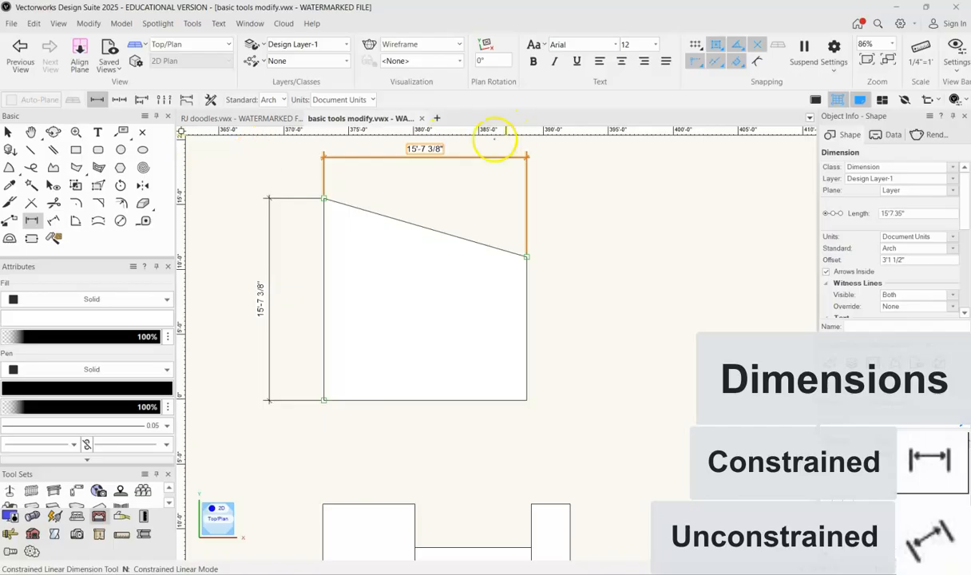
# Dimension the polygon's sloped top edge with an Unconstrained Linear dimension placed about 10'4" above it.
pyautogui.click(54, 221)
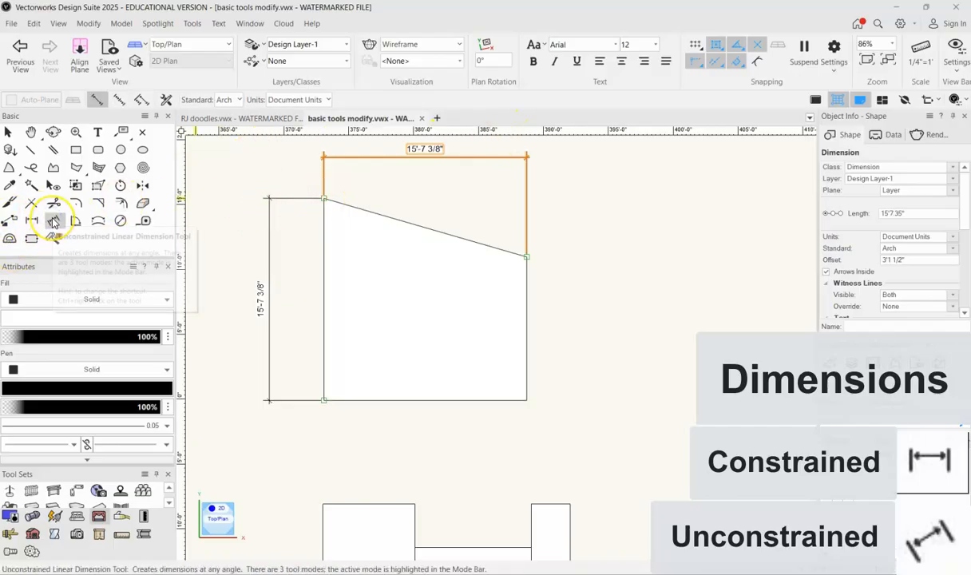
pyautogui.click(324, 198)
pyautogui.click(527, 256)
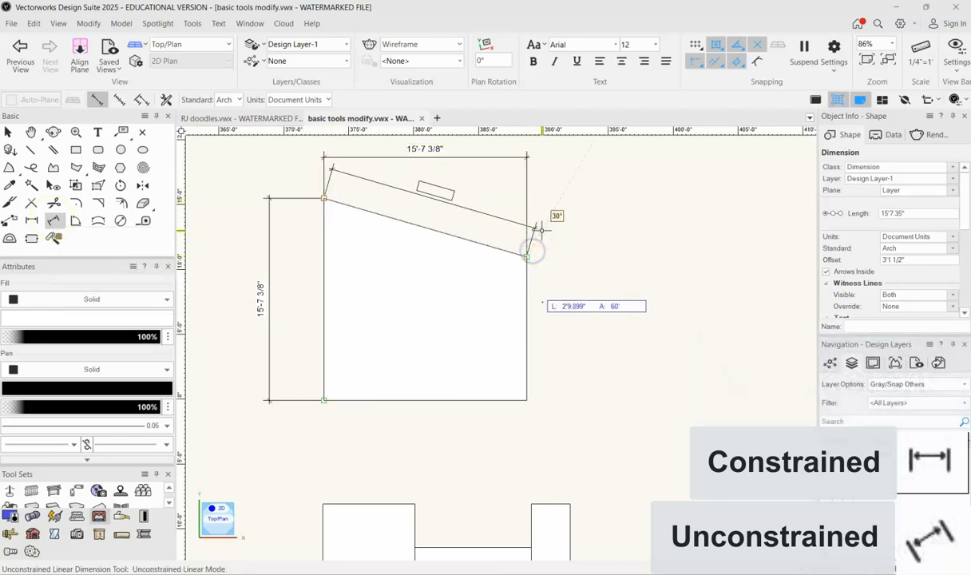
pyautogui.scroll(-3, 550, 295)
pyautogui.click(553, 237)
pyautogui.scroll(2, 552, 311)
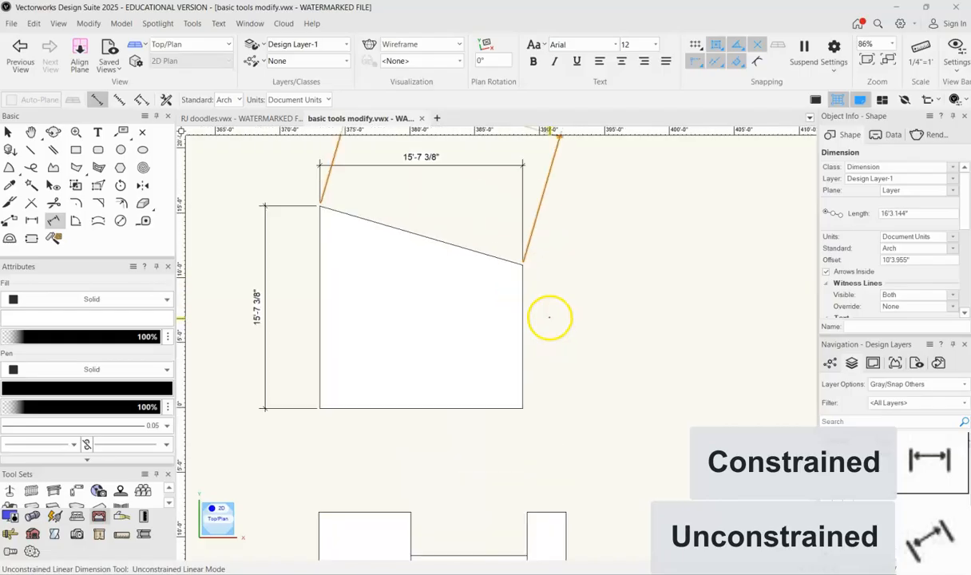
pyautogui.scroll(-1, 585, 386)
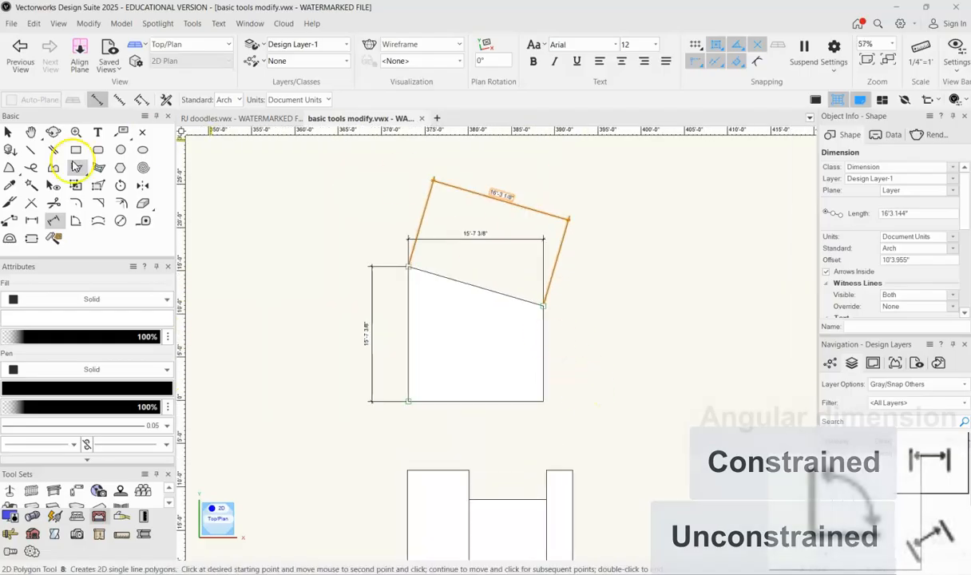
# Add an Angular dimension between the sloped top edge and the left edge, with its arc offset about 8'5" inside the polygon.
pyautogui.click(75, 222)
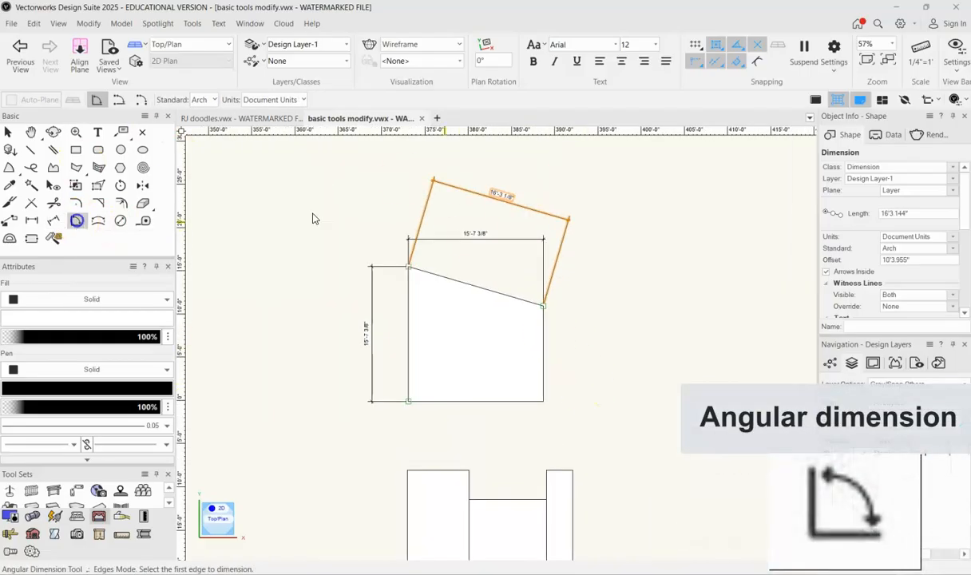
pyautogui.scroll(3, 434, 285)
pyautogui.click(403, 248)
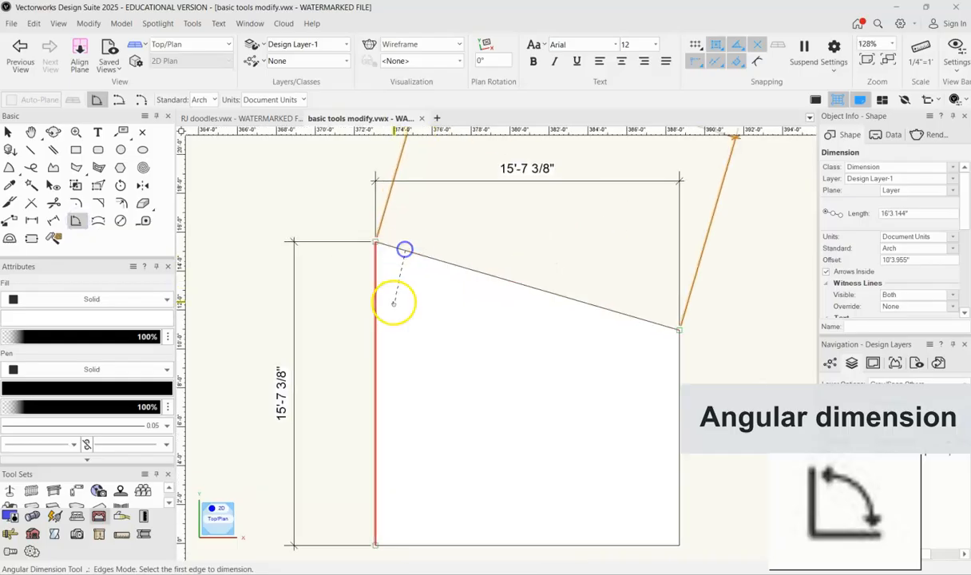
pyautogui.click(374, 299)
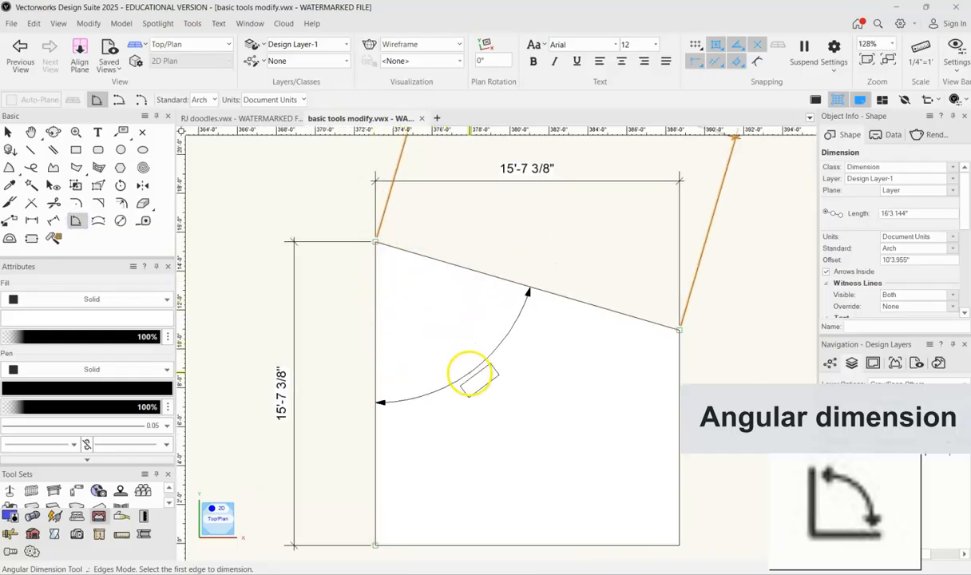
pyautogui.click(471, 375)
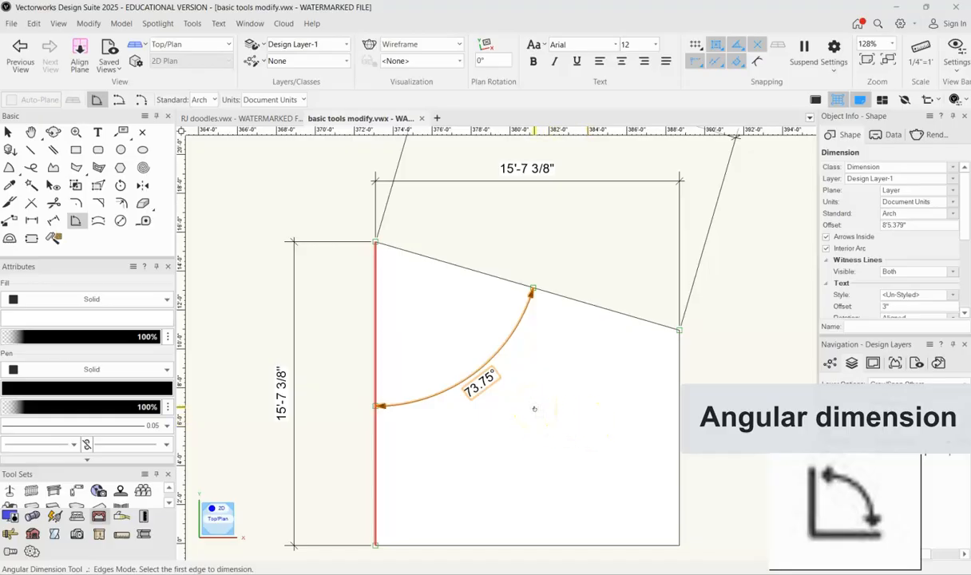
pyautogui.scroll(-2, 512, 357)
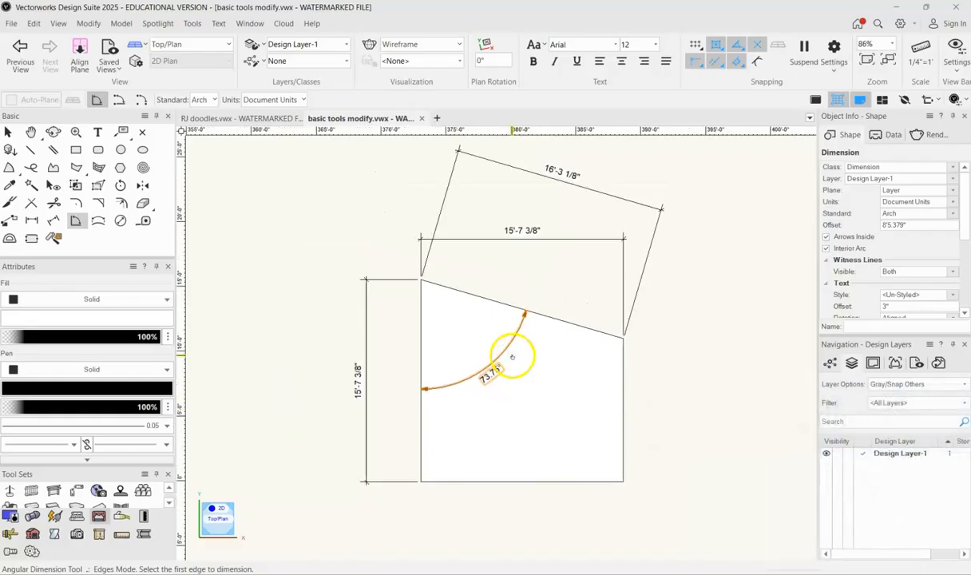
pyautogui.scroll(2, 591, 529)
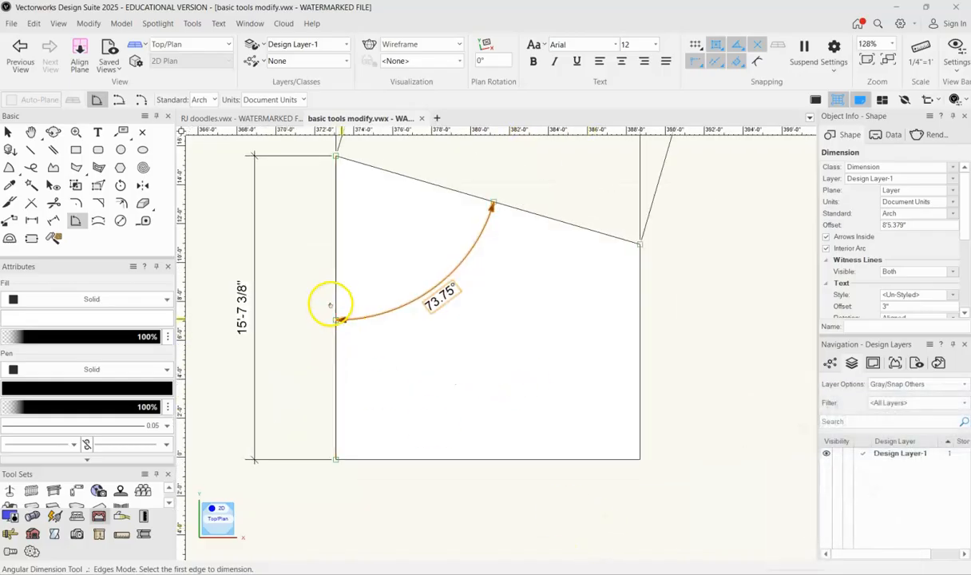
# Measure the polygon's left edge with the Tape Measure and the angle between its sloped and right edges with the Protractor.
pyautogui.click(143, 225)
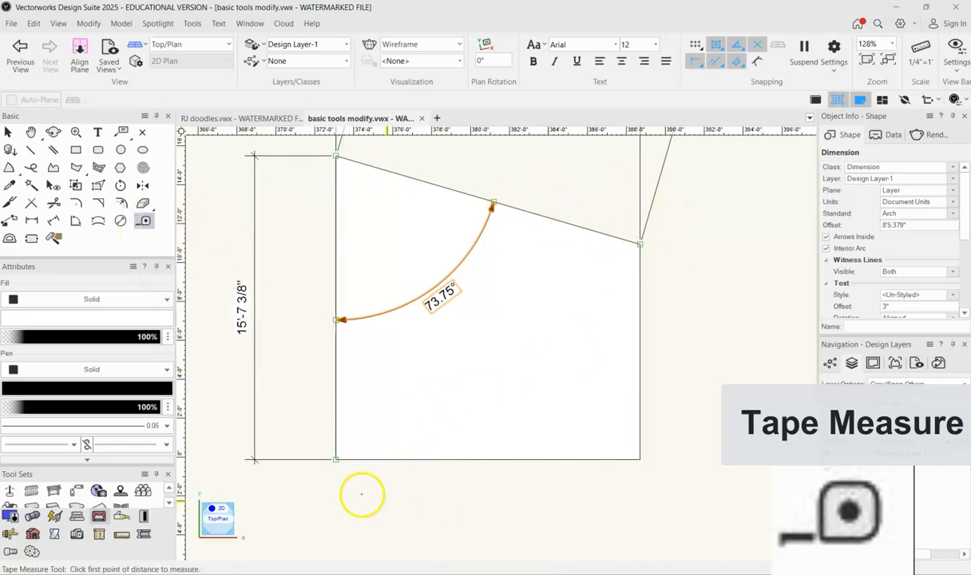
pyautogui.click(336, 459)
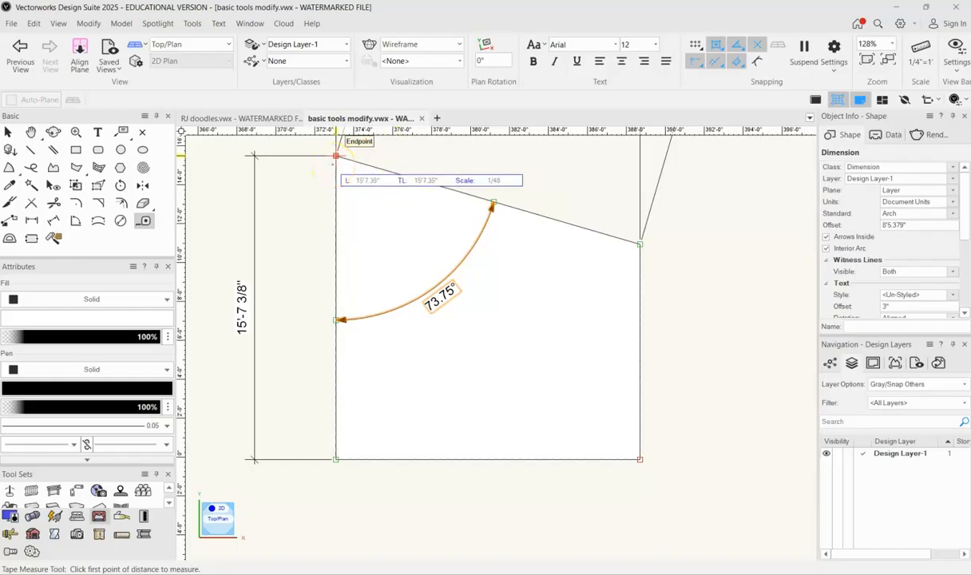
pyautogui.click(10, 238)
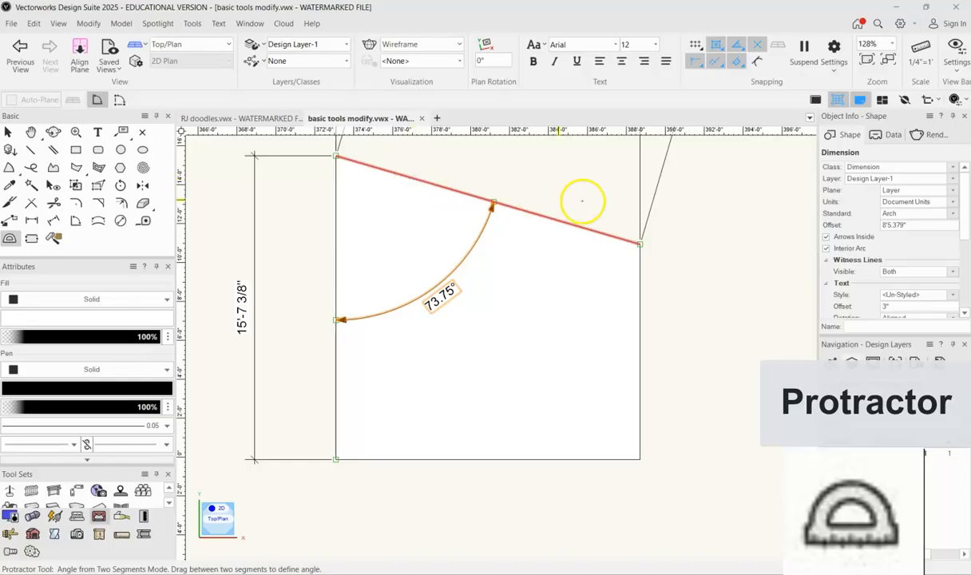
pyautogui.moveTo(586, 228); pyautogui.dragTo(642, 312)
pyautogui.moveTo(589, 230); pyautogui.dragTo(636, 286)
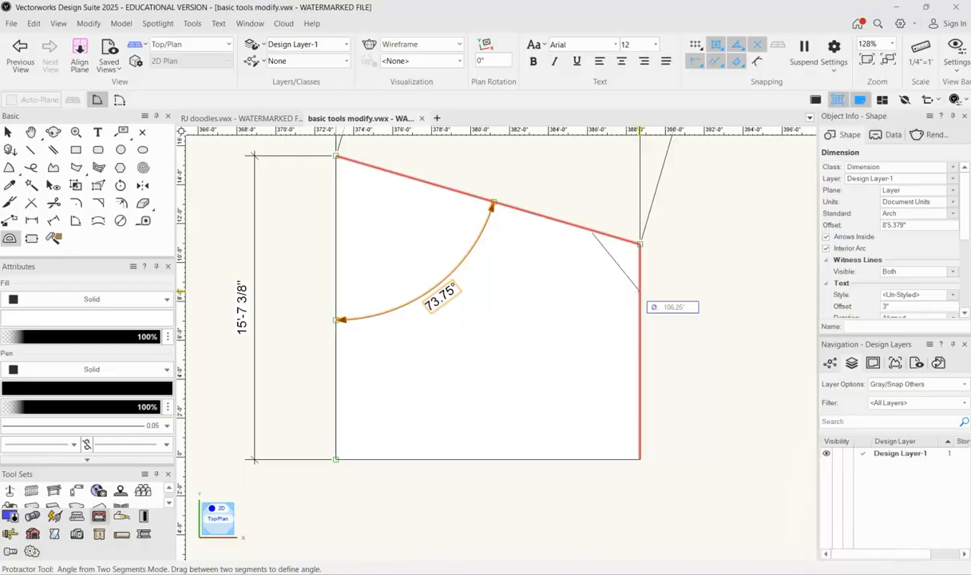
# Place the text HELLO in an empty area of the drawing with the Text tool.
pyautogui.click(600, 408)
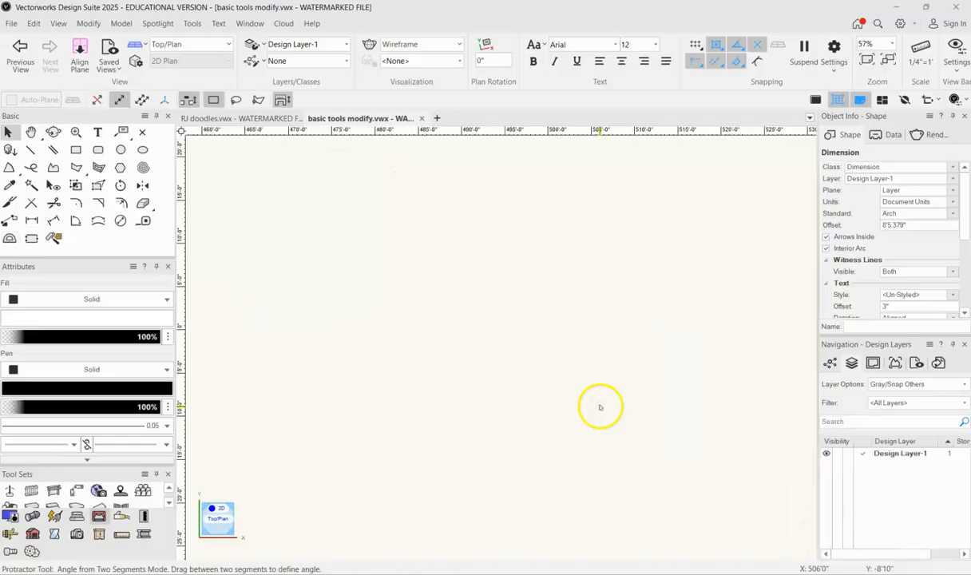
pyautogui.click(99, 132)
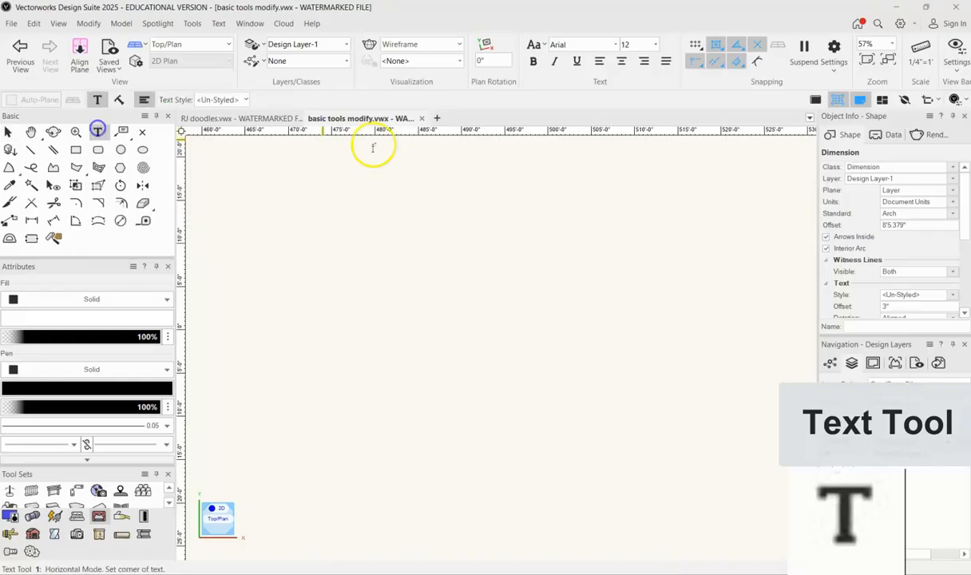
pyautogui.click(427, 254)
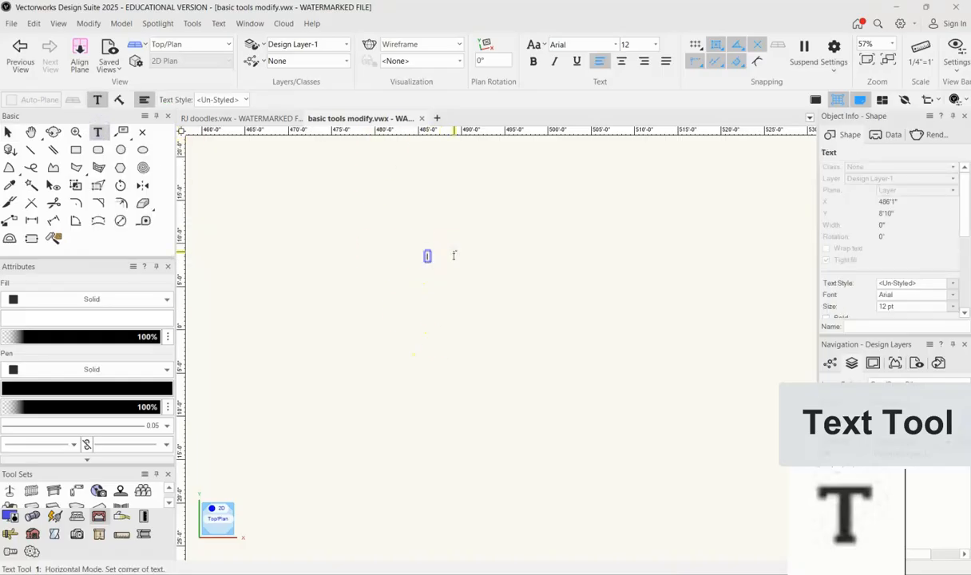
pyautogui.write('HeE')
pyautogui.press('BackSpace')
pyautogui.press('BackSpace')
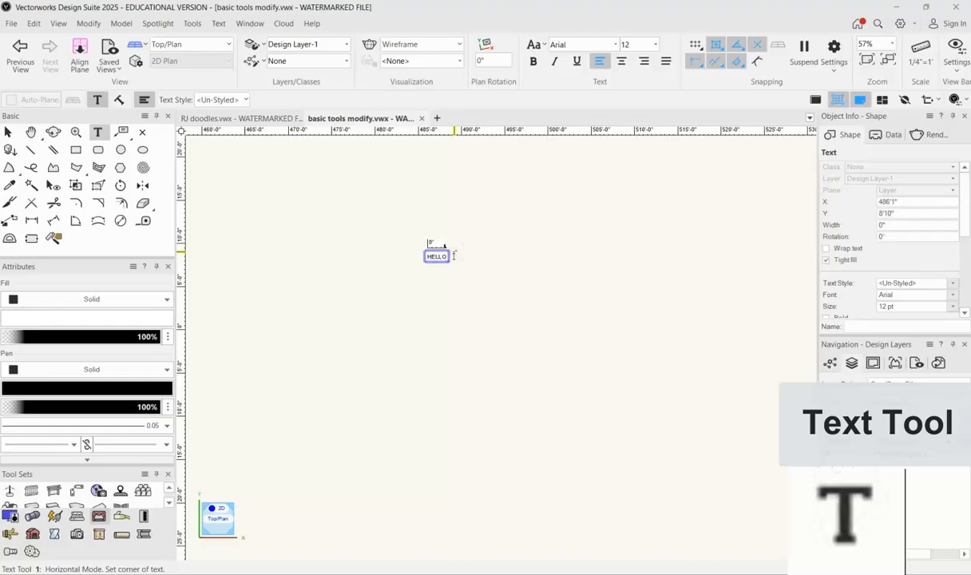
pyautogui.scroll(4, 436, 244)
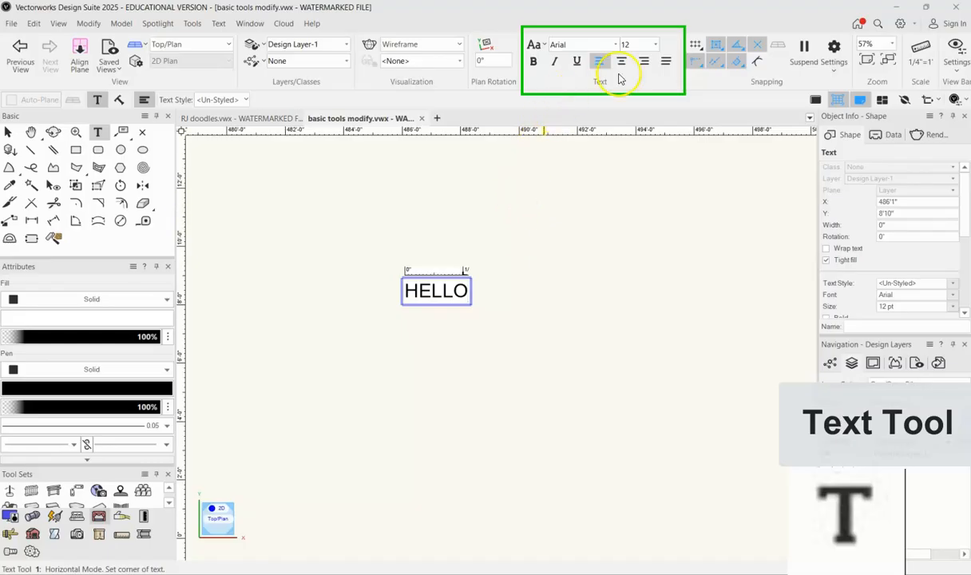
# Append a second HELLO at 24 pt to the same text object and finish editing it.
pyautogui.click(654, 44)
pyautogui.click(648, 128)
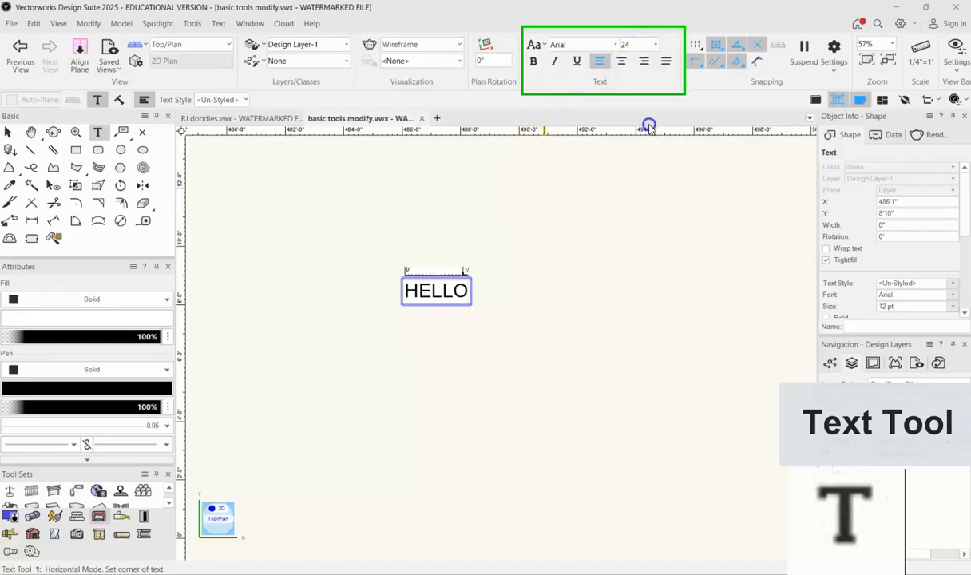
pyautogui.write('HELLO')
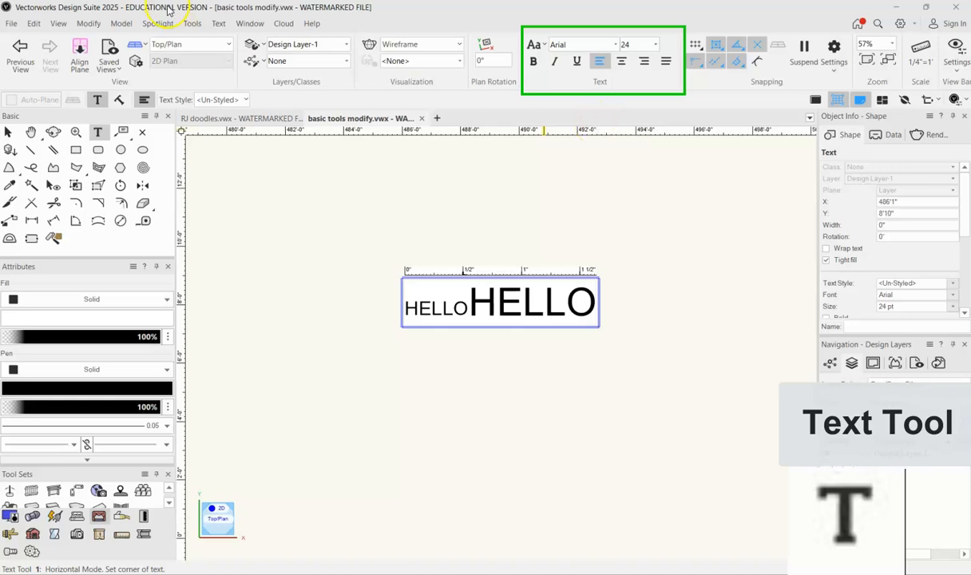
pyautogui.click(8, 132)
pyautogui.click(520, 394)
pyautogui.moveTo(520, 395); pyautogui.dragTo(648, 401)
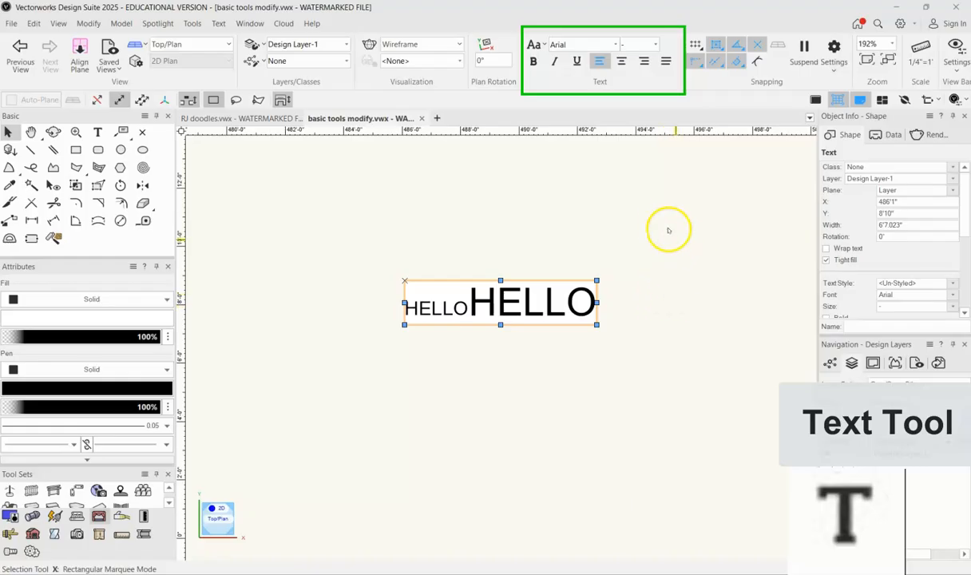
# Set the font size of the whole text object to 18 pt.
pyautogui.click(656, 46)
pyautogui.click(633, 97)
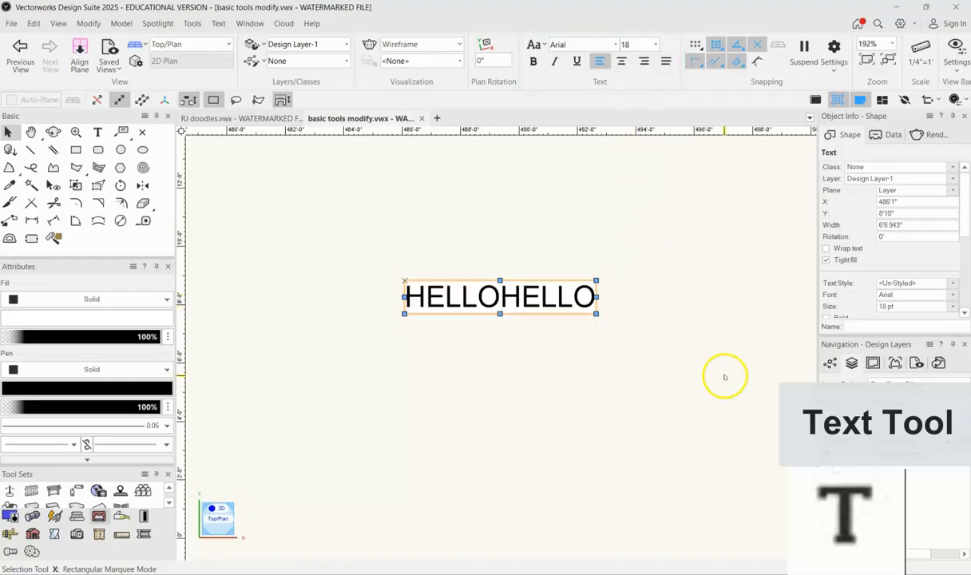
pyautogui.click(726, 377)
# Edit the text object to delete the second HELLO, leaving a single HELLO.
pyautogui.press('1')
pyautogui.click(534, 297)
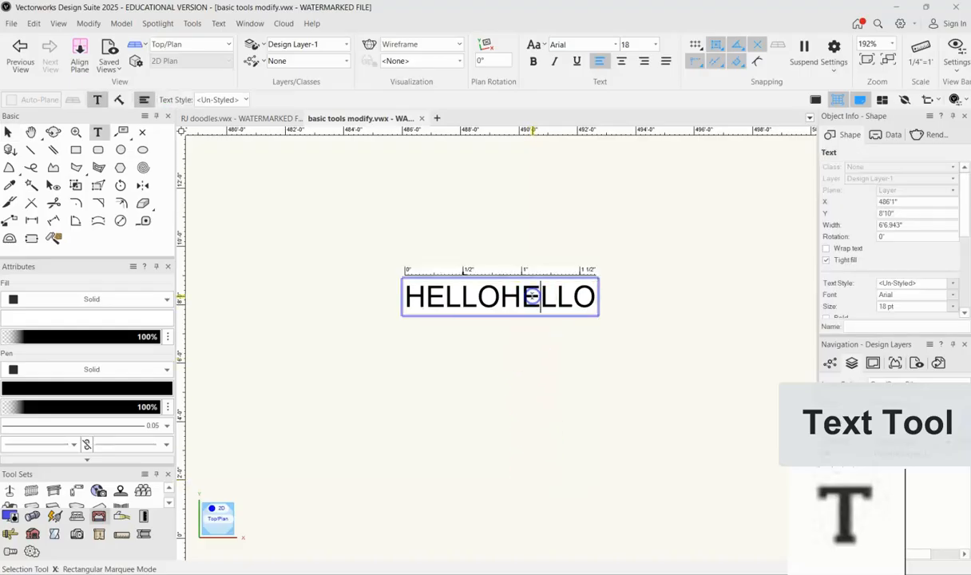
pyautogui.press('BackSpace')
pyautogui.press('BackSpace')
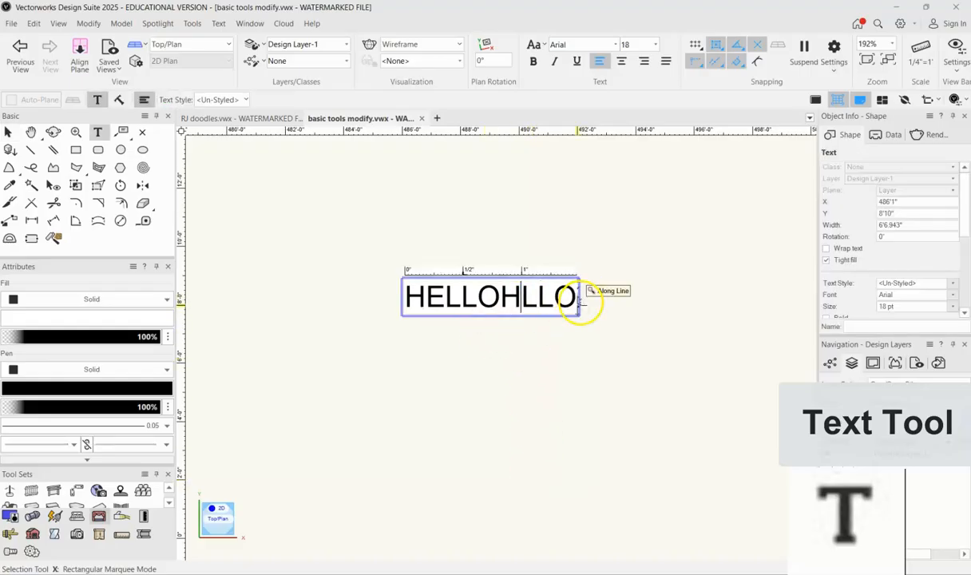
pyautogui.press('Delete')
pyautogui.press('Delete')
pyautogui.press('Delete')
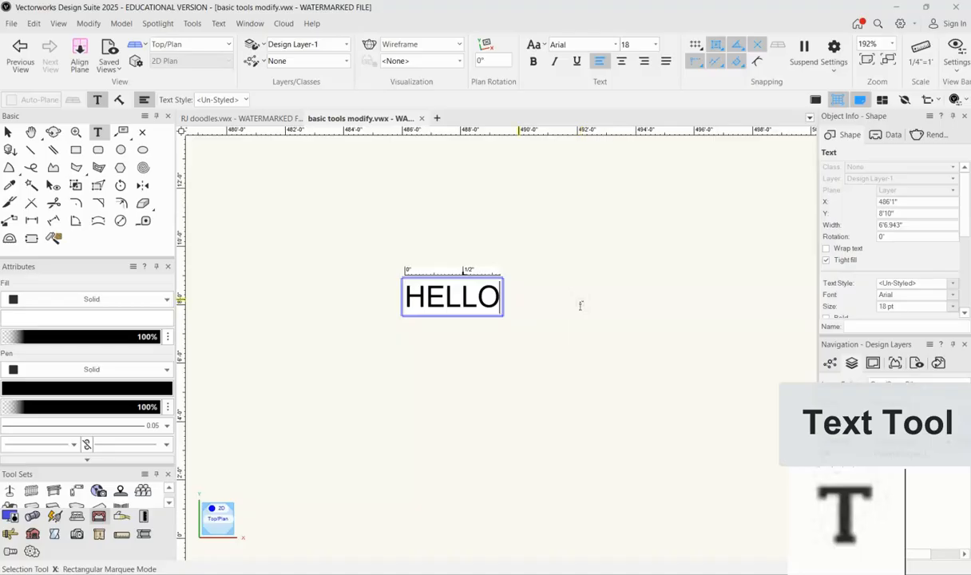
pyautogui.click(10, 132)
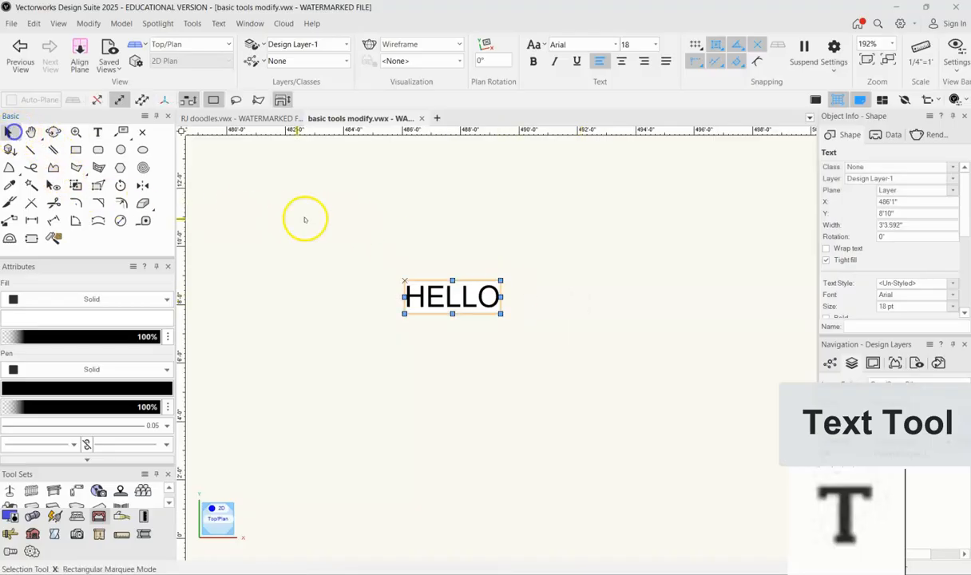
pyautogui.click(306, 220)
# Convert the HELLO text to polylines.
pyautogui.click(452, 299)
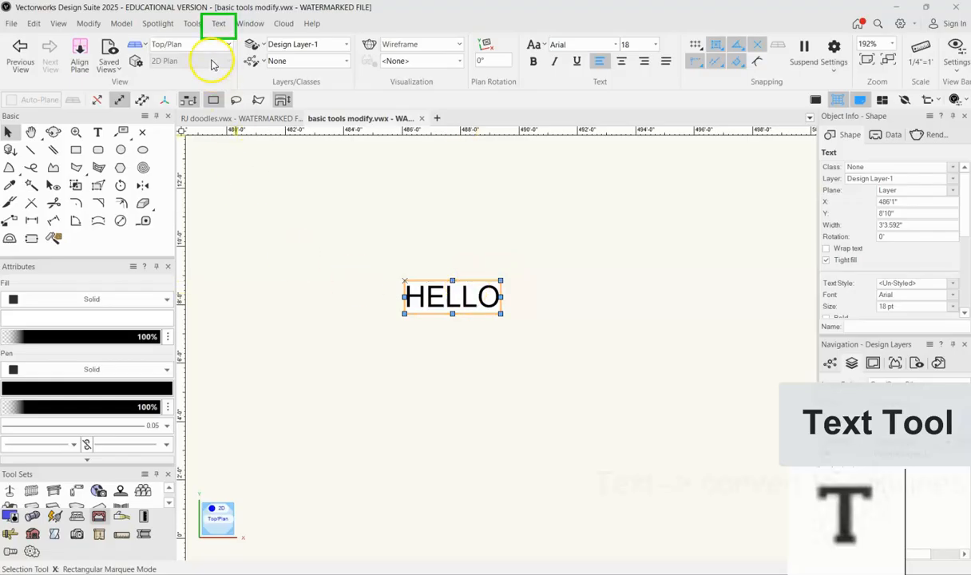
pyautogui.click(218, 23)
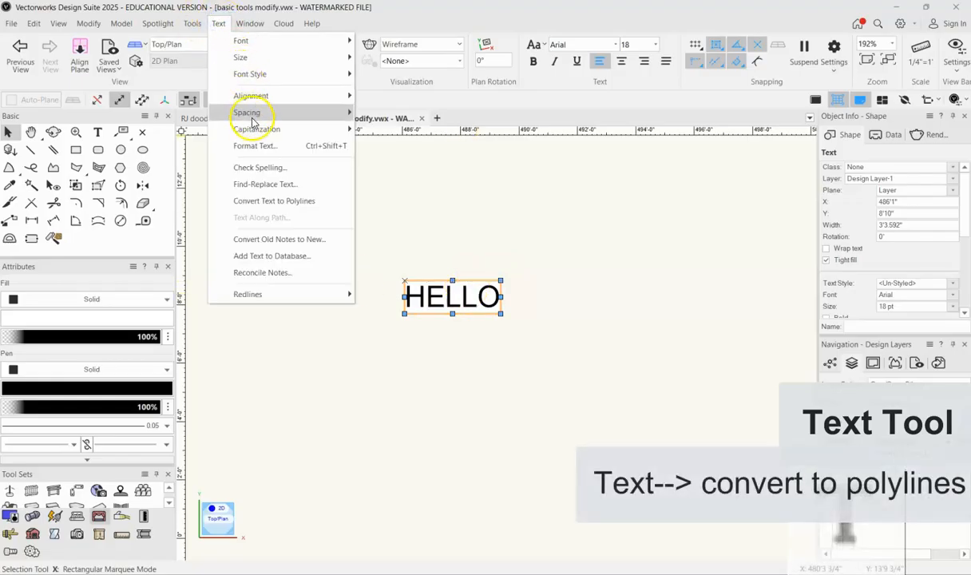
pyautogui.click(276, 204)
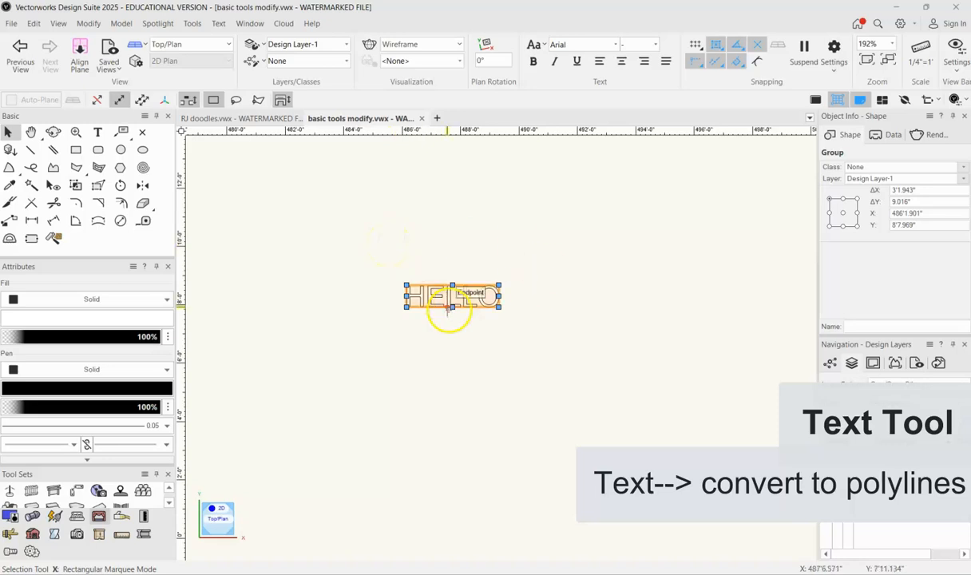
pyautogui.scroll(3, 445, 307)
pyautogui.click(487, 336)
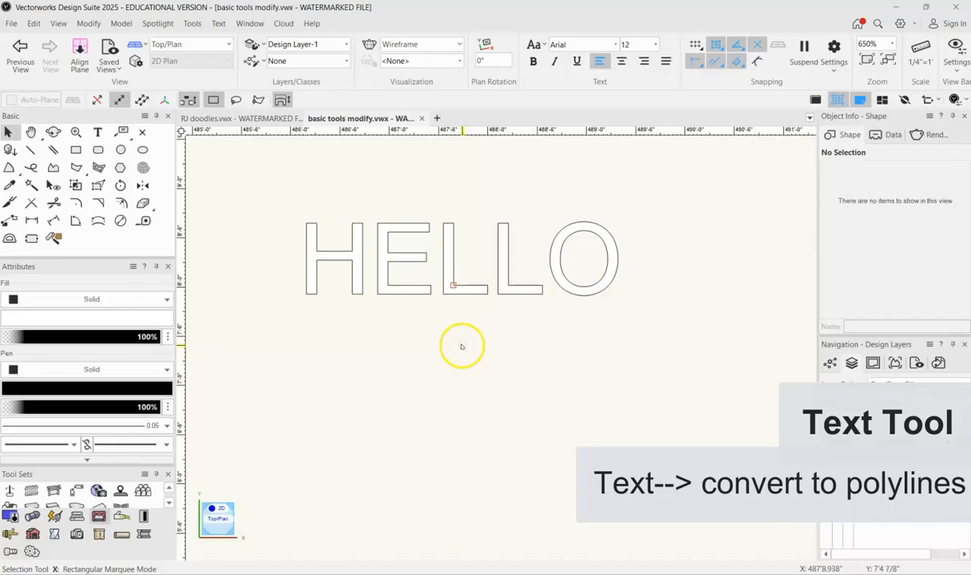
# Ungroup the converted HELLO letters into separate polylines.
pyautogui.click(464, 288)
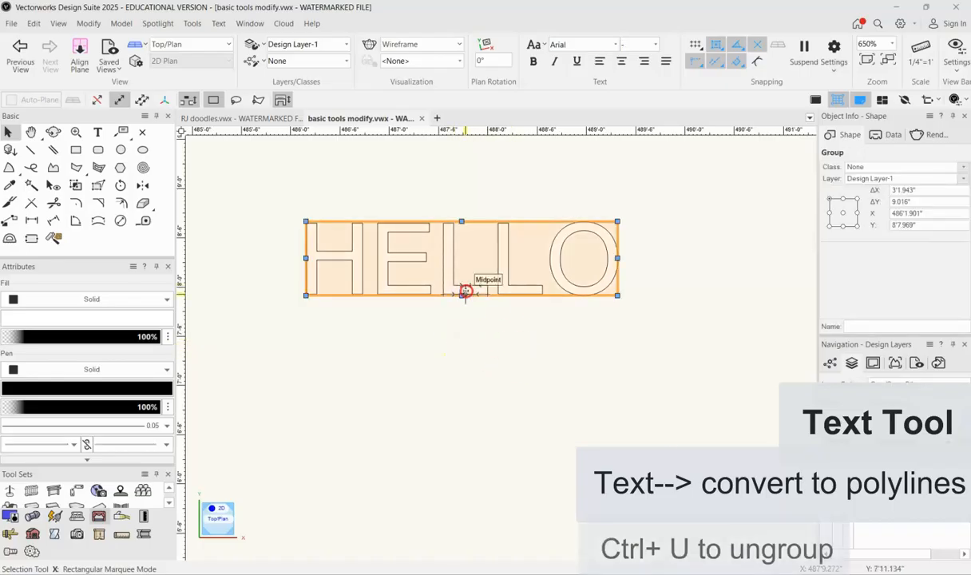
pyautogui.rightClick(464, 291)
pyautogui.click(538, 432)
pyautogui.click(416, 378)
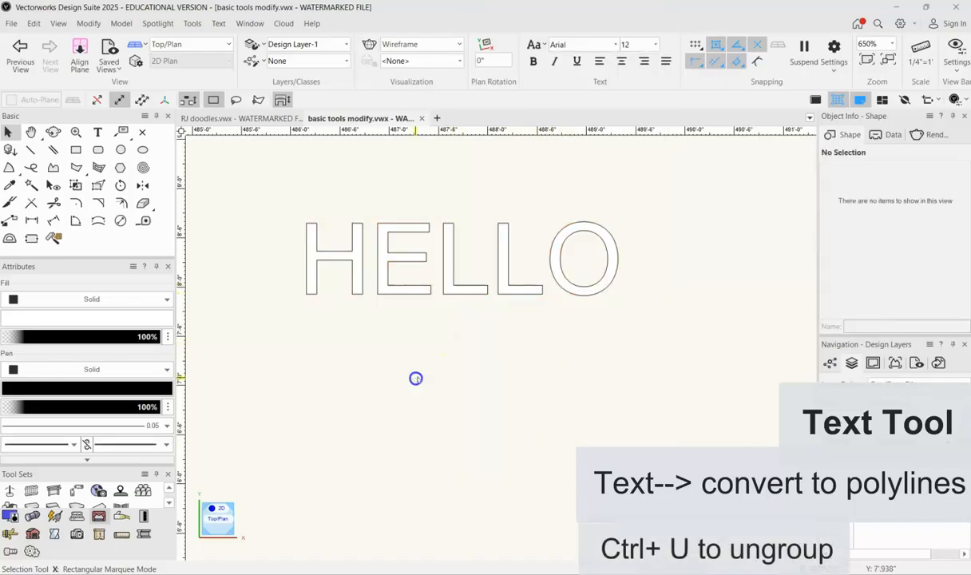
# Reshape the second L by moving its stem's top right corner up and outward, making the letter about 10.2" tall.
pyautogui.click(506, 223)
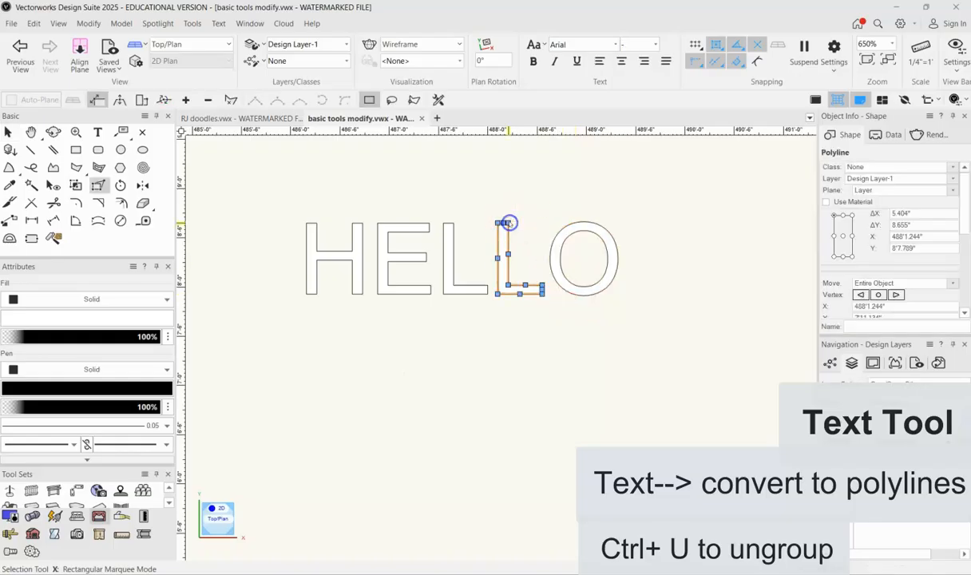
pyautogui.moveTo(509, 223); pyautogui.dragTo(520, 211)
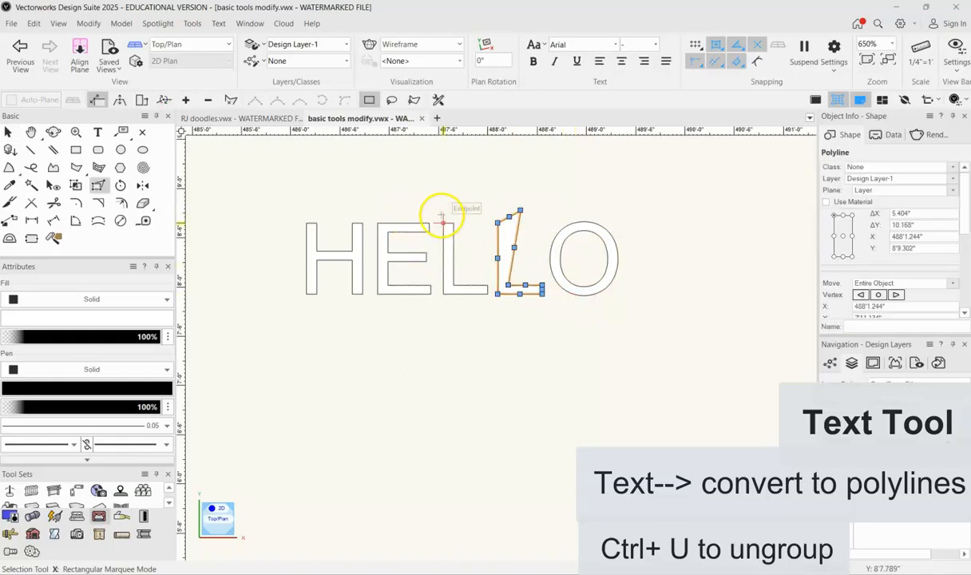
pyautogui.click(452, 224)
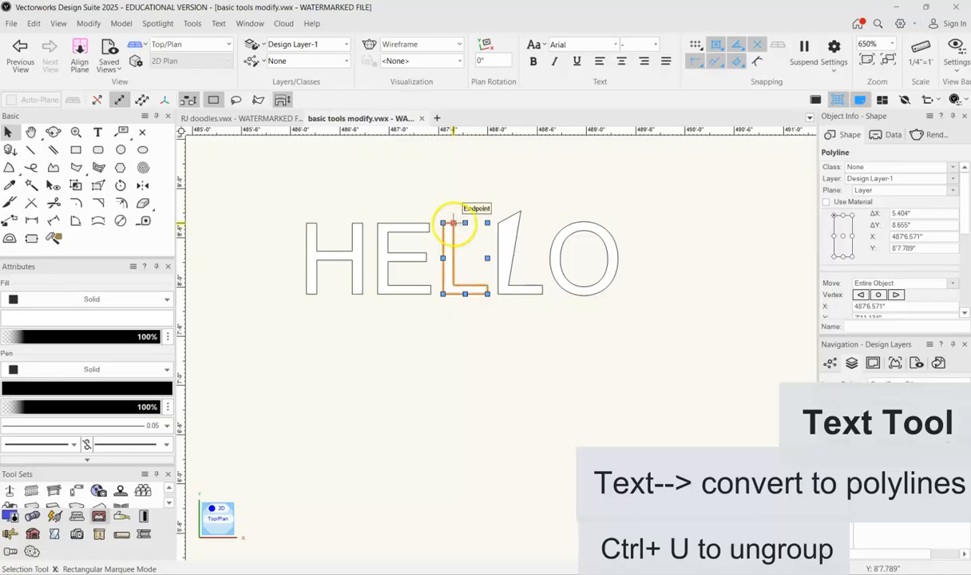
pyautogui.click(598, 391)
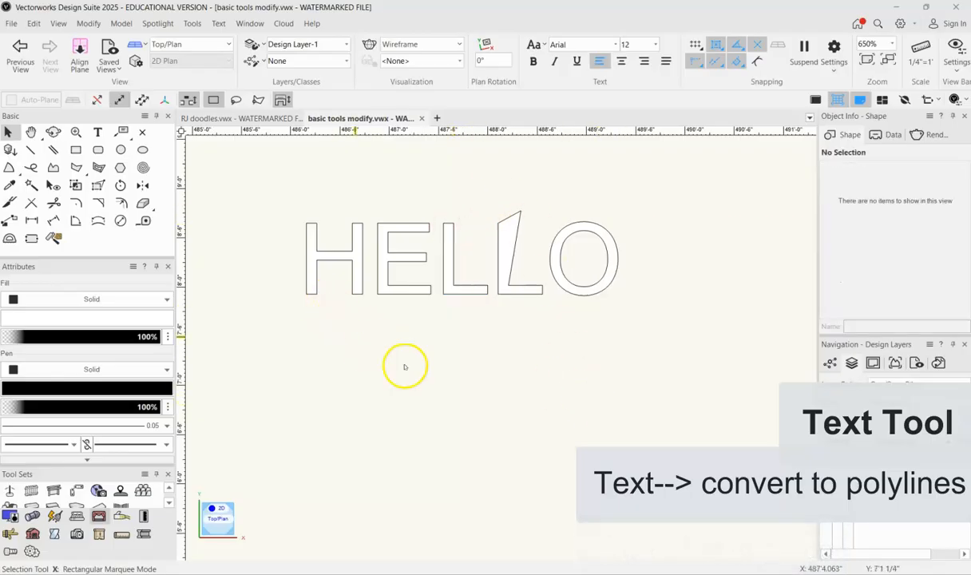
# Extrude the letter O by 5'0" in a 3D view.
pyautogui.click(585, 291)
pyautogui.keyDown('ctrl'); pyautogui.moveTo(544, 357); pyautogui.dragTo(634, 278, button='middle'); pyautogui.keyUp('ctrl')
pyautogui.scroll(-7, 607, 300)
pyautogui.scroll(6, 591, 365)
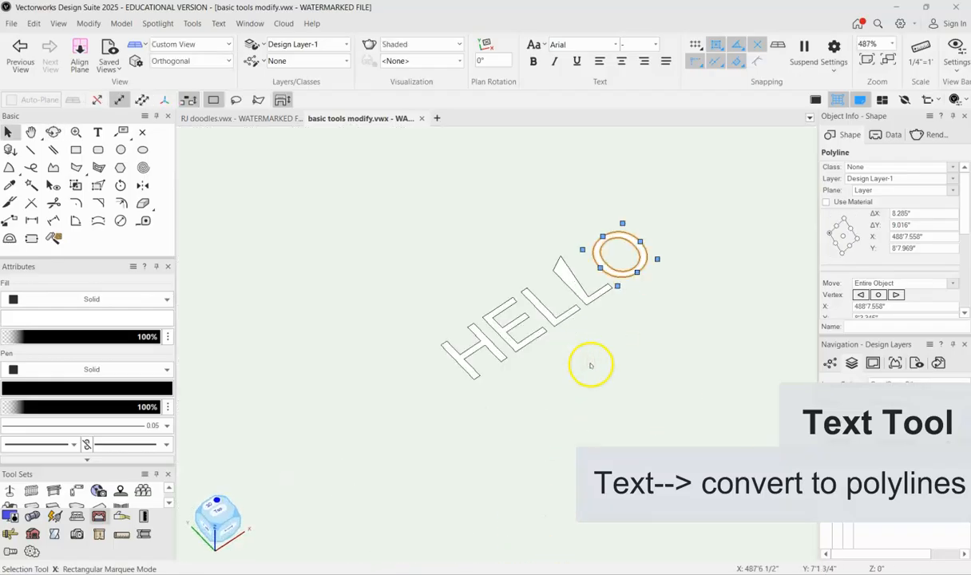
pyautogui.scroll(2, 591, 365)
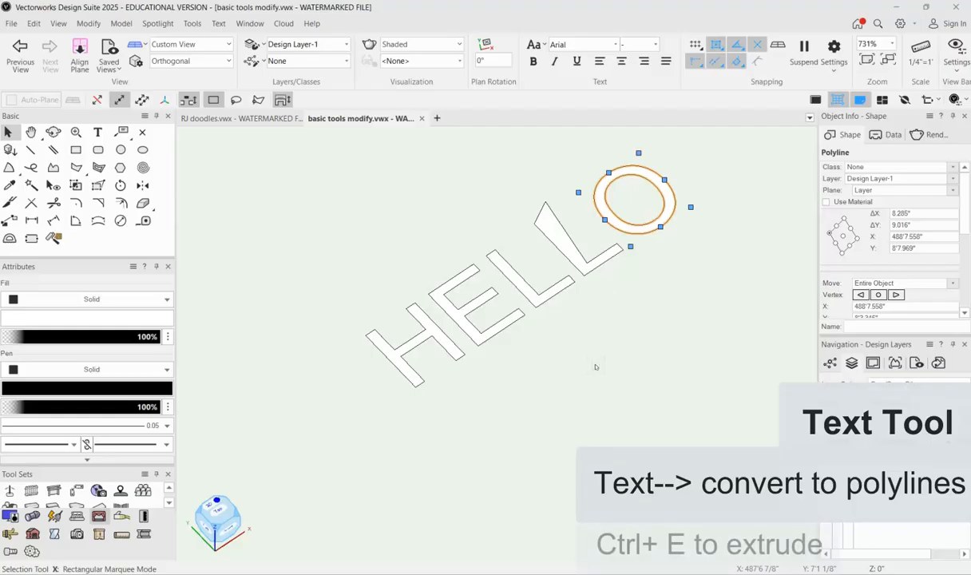
pyautogui.hotkey('ctrl', 'e')
pyautogui.press('Return')
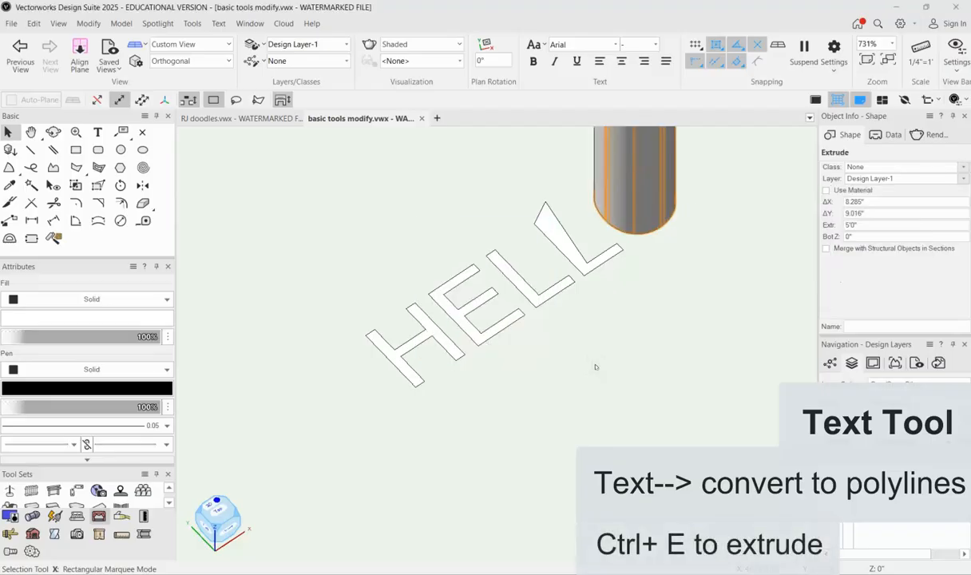
# Extrude the remaining letters H, E, L and L together by 5'0".
pyautogui.scroll(-4, 595, 368)
pyautogui.moveTo(397, 264); pyautogui.dragTo(676, 470)
pyautogui.hotkey('ctrl', 'e')
pyautogui.press('Return')
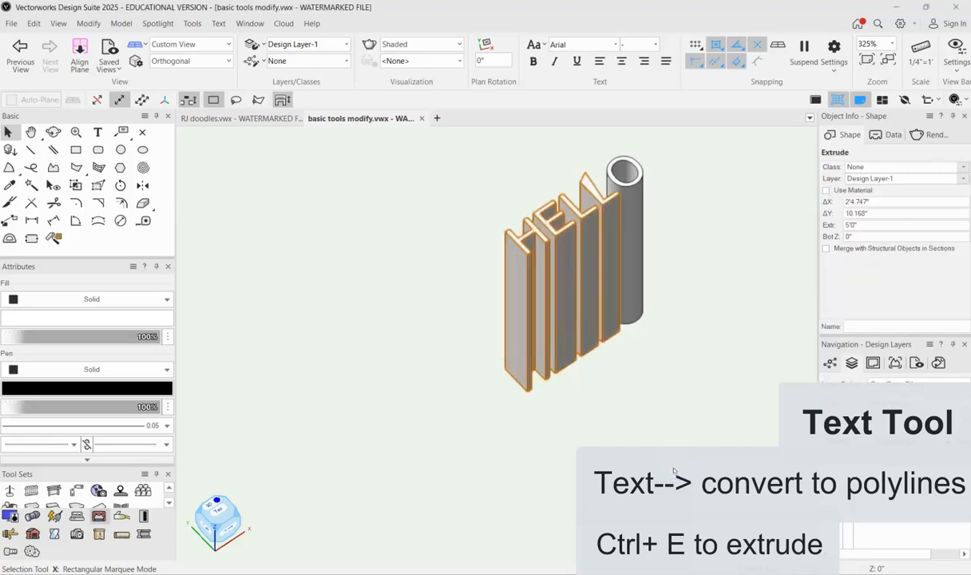
pyautogui.click(594, 399)
pyautogui.keyDown('ctrl'); pyautogui.moveTo(658, 359); pyautogui.dragTo(559, 473, button='middle'); pyautogui.keyUp('ctrl')
pyautogui.scroll(3, 719, 288)
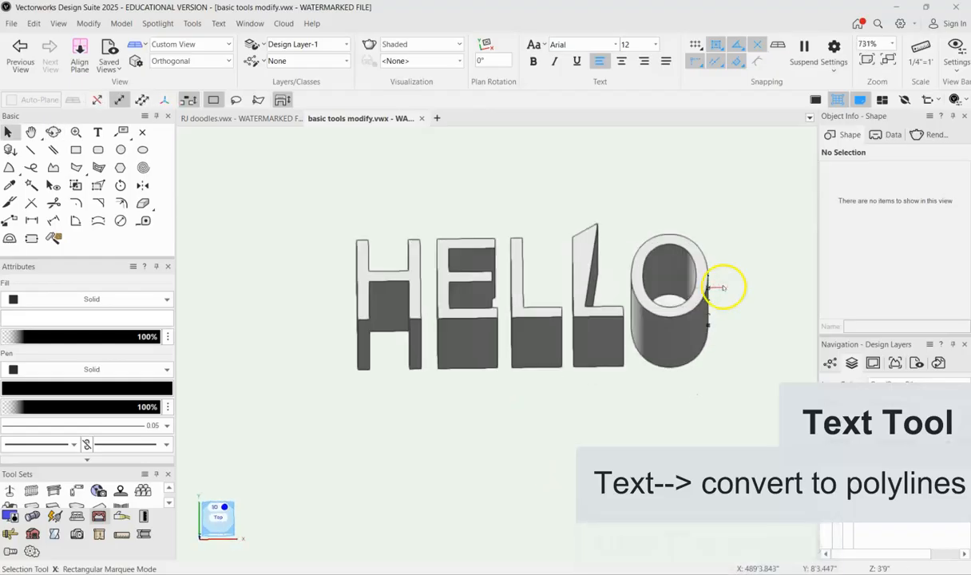
pyautogui.scroll(-1, 723, 288)
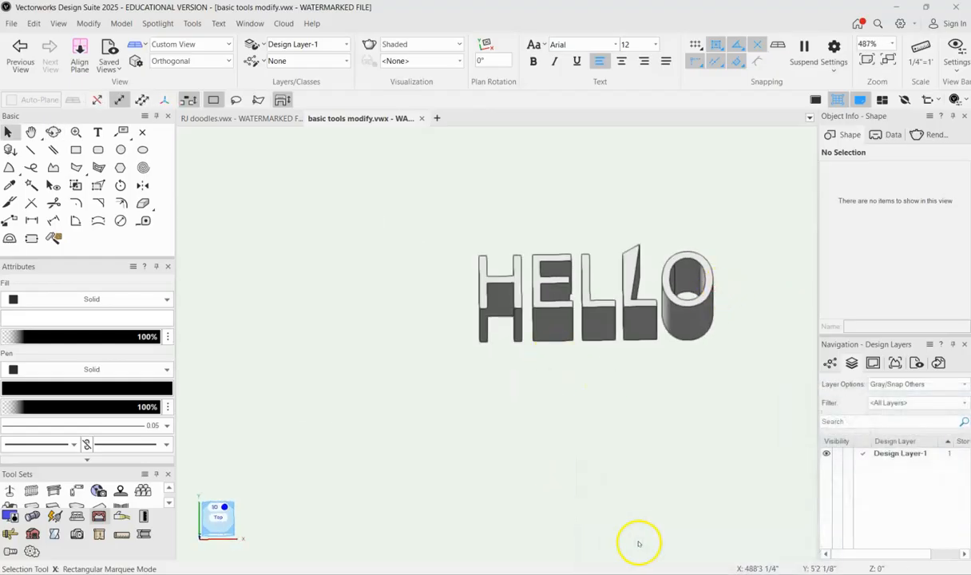